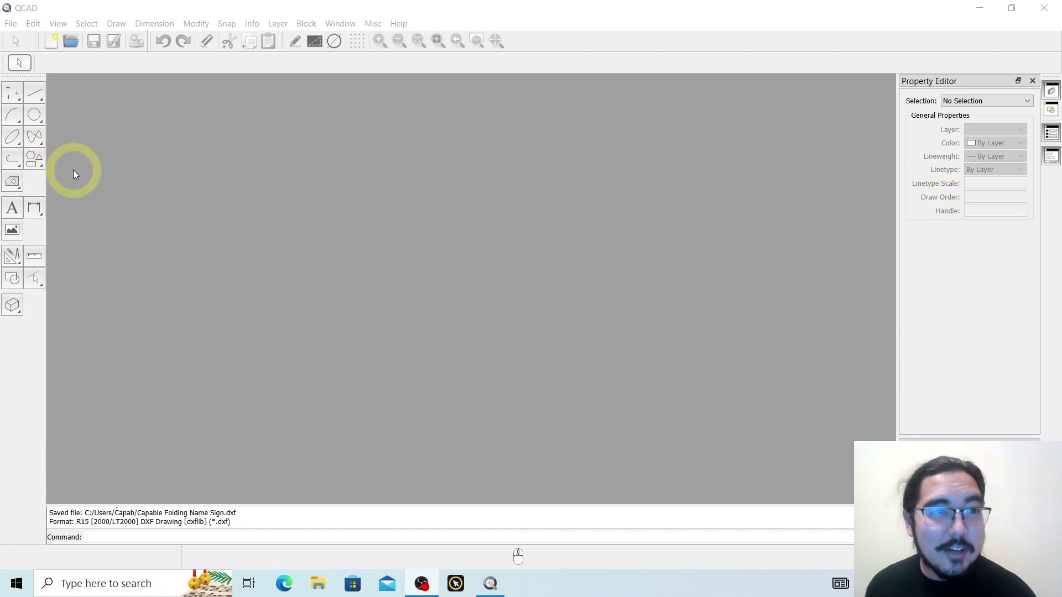
# Create a new drawing and compose the text "Capable of ManyThings" with the Text tool
pyautogui.click(10, 23)
pyautogui.click(25, 37)
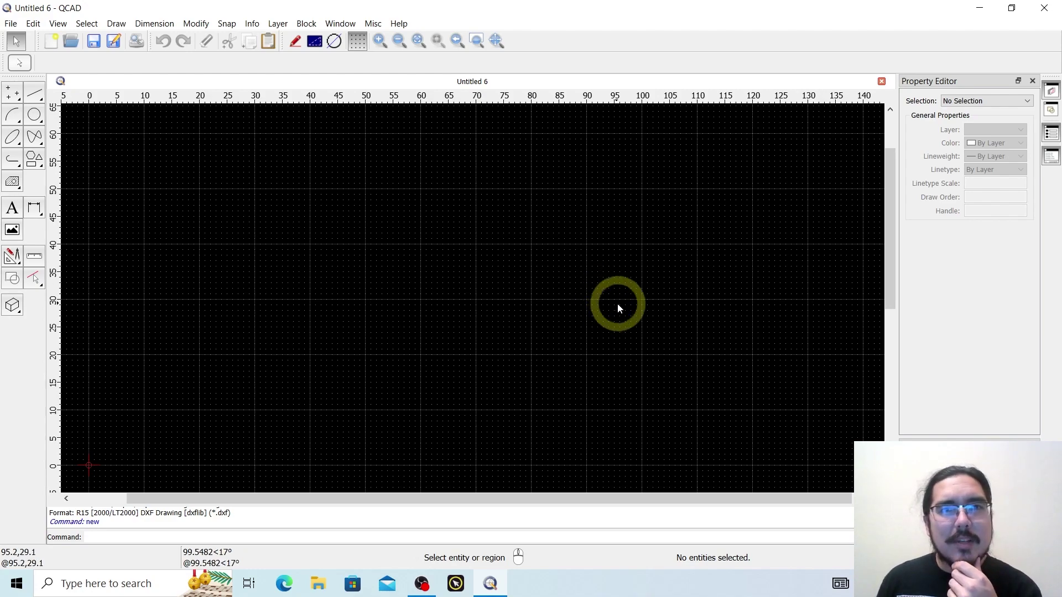
pyautogui.click(13, 210)
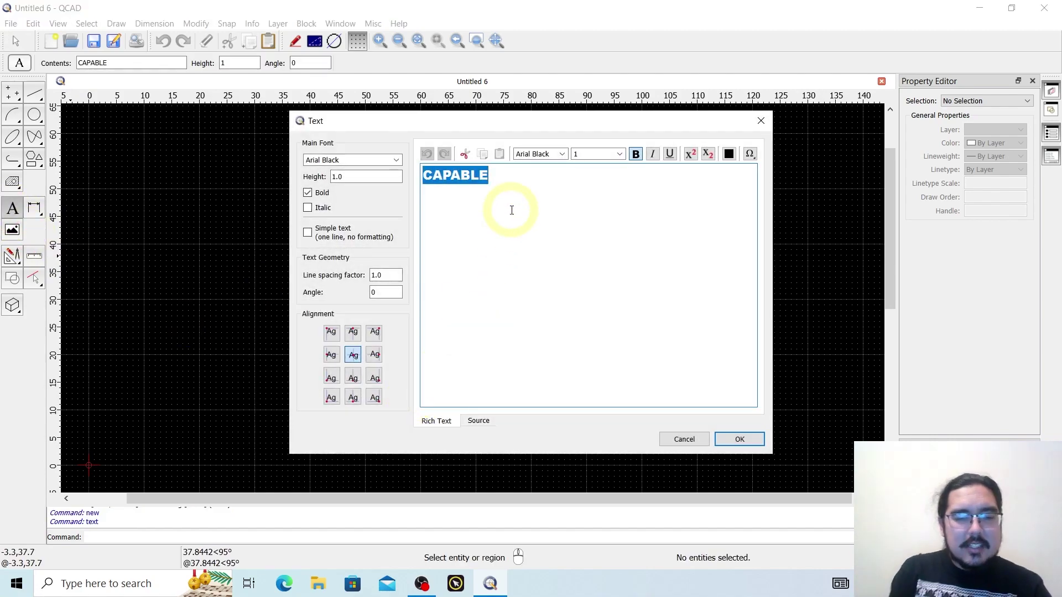
pyautogui.write('Ca')
pyautogui.press('BackSpace')
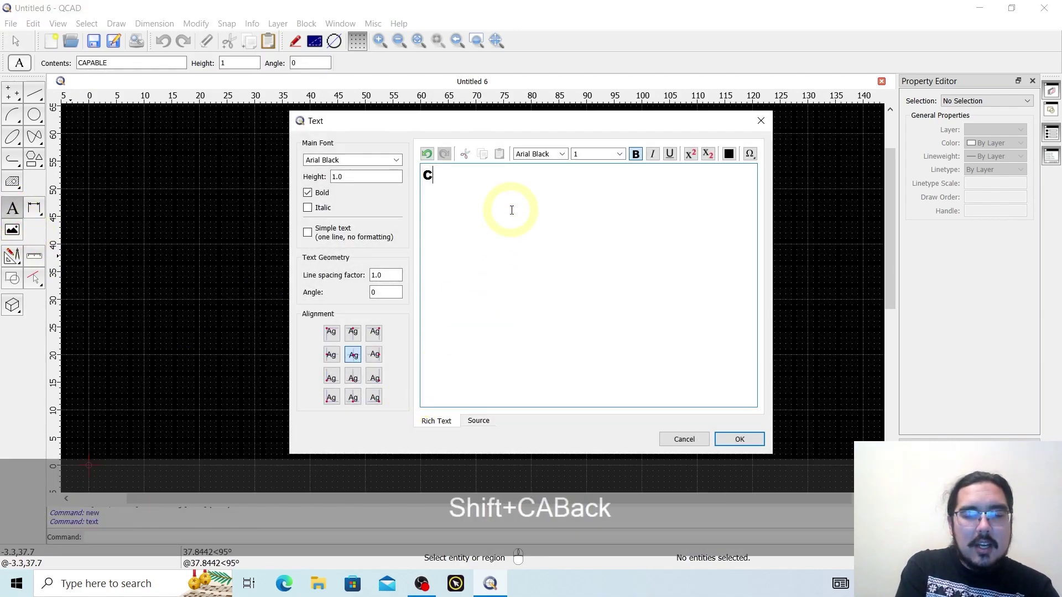
pyautogui.write('apable of')
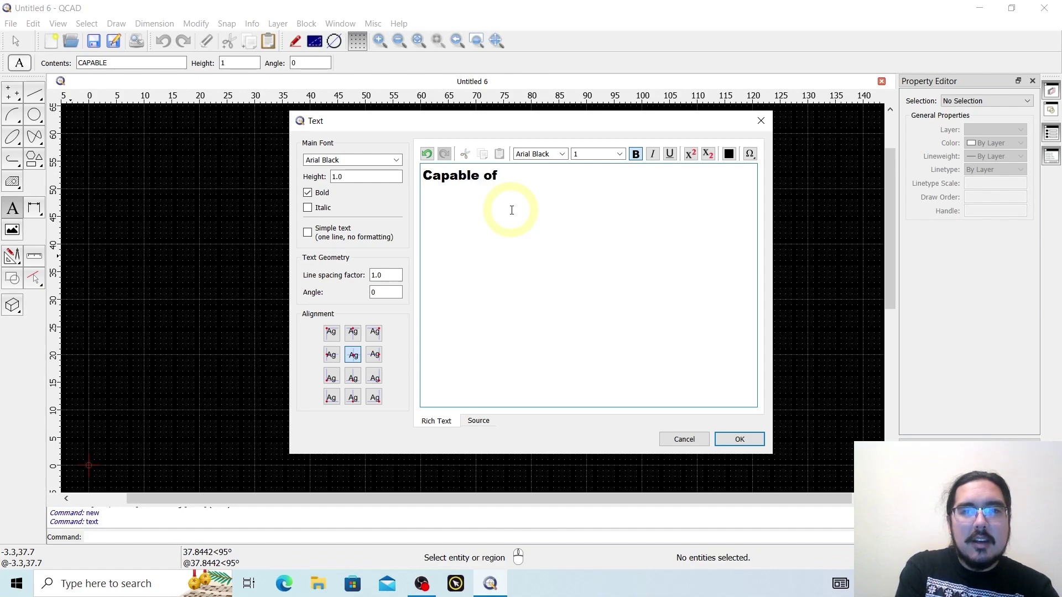
pyautogui.write(' ManyThings')
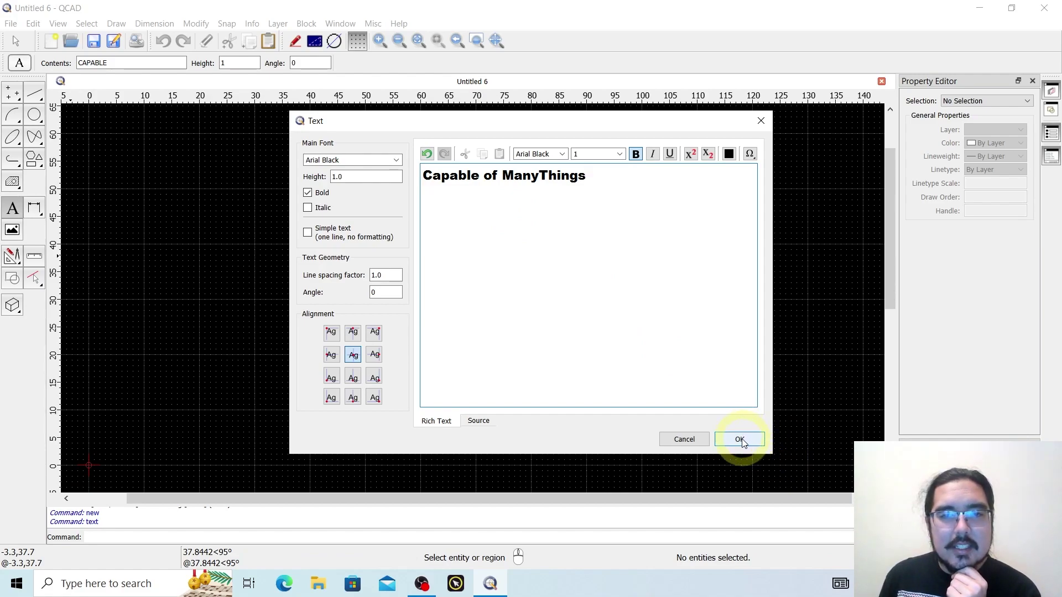
pyautogui.click(741, 440)
# Set the text height to 6 and place the text at grid point 60,40
pyautogui.scroll(5, 408, 240)
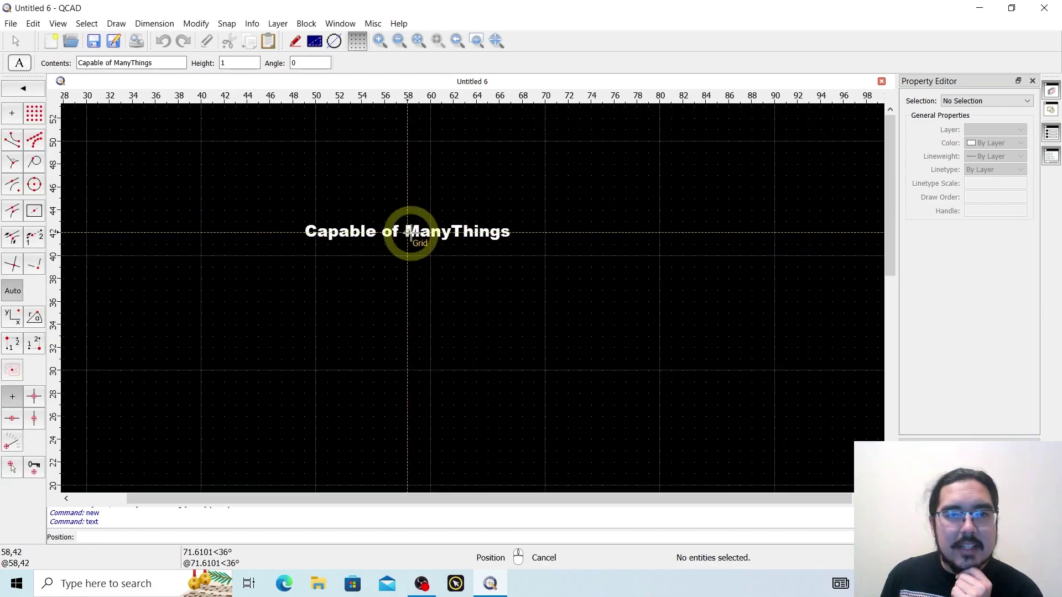
pyautogui.doubleClick(241, 63)
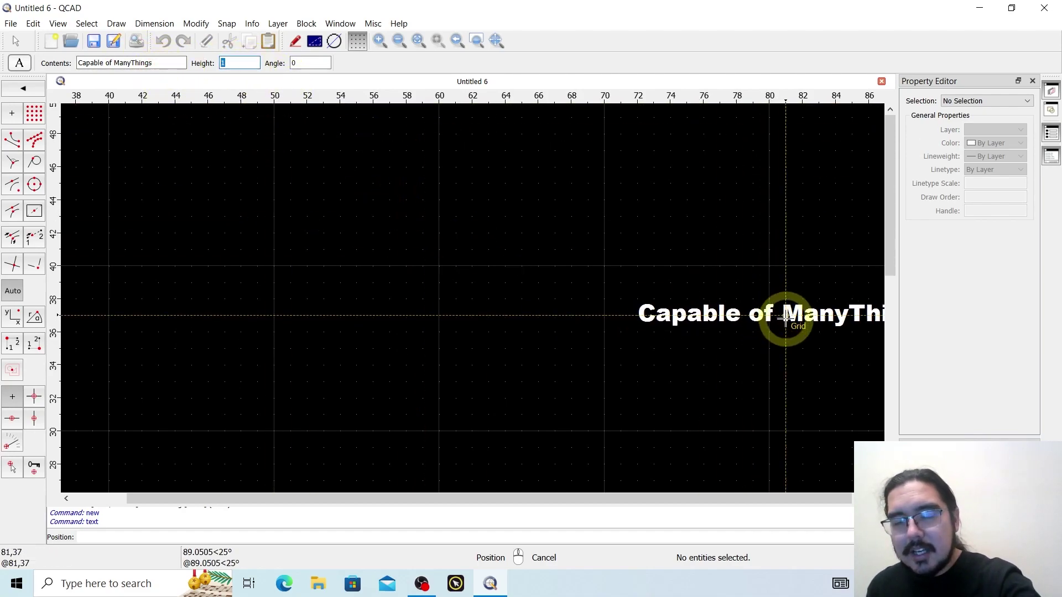
pyautogui.write('6')
pyautogui.scroll(-6, 606, 303)
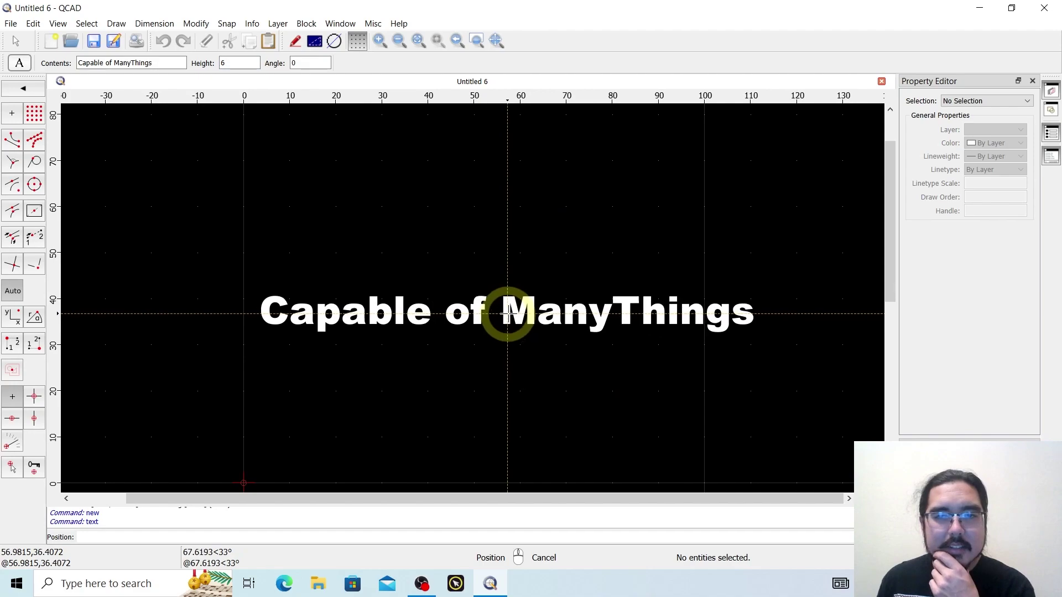
pyautogui.scroll(2, 515, 298)
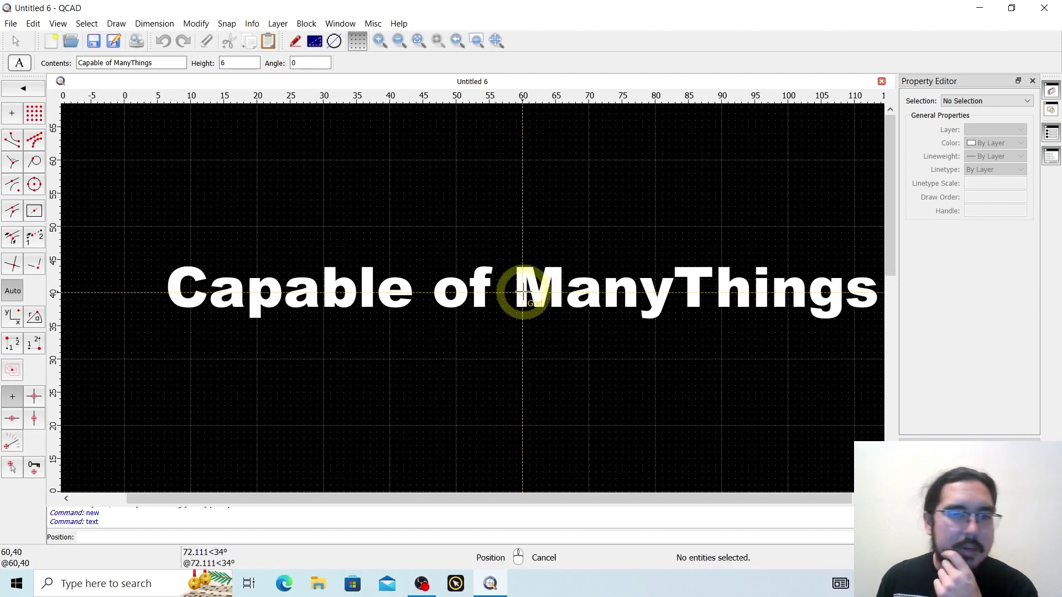
pyautogui.click(522, 292)
pyautogui.rightClick(511, 315)
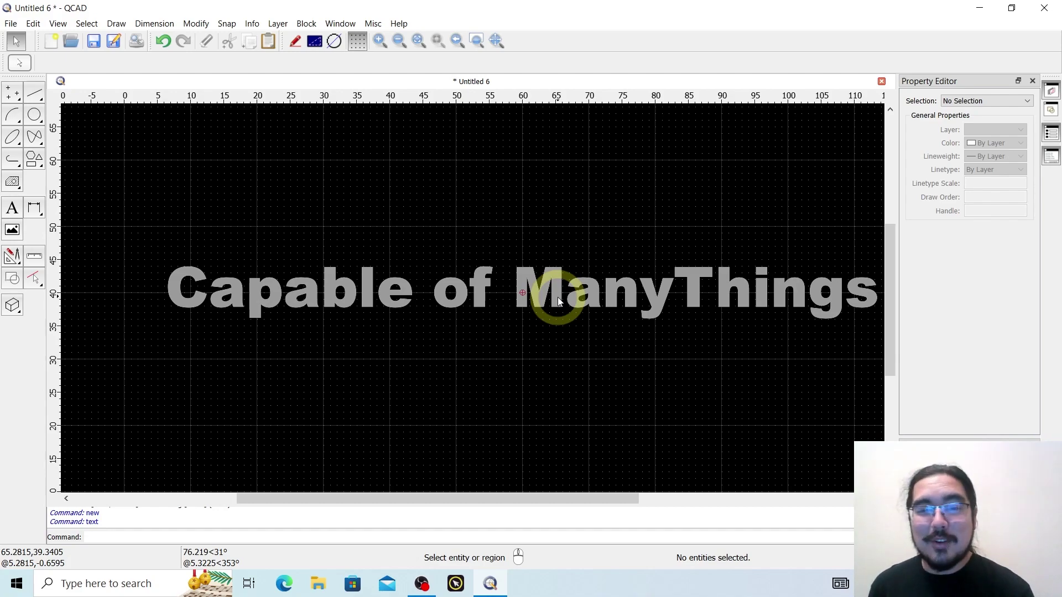
pyautogui.click(558, 297)
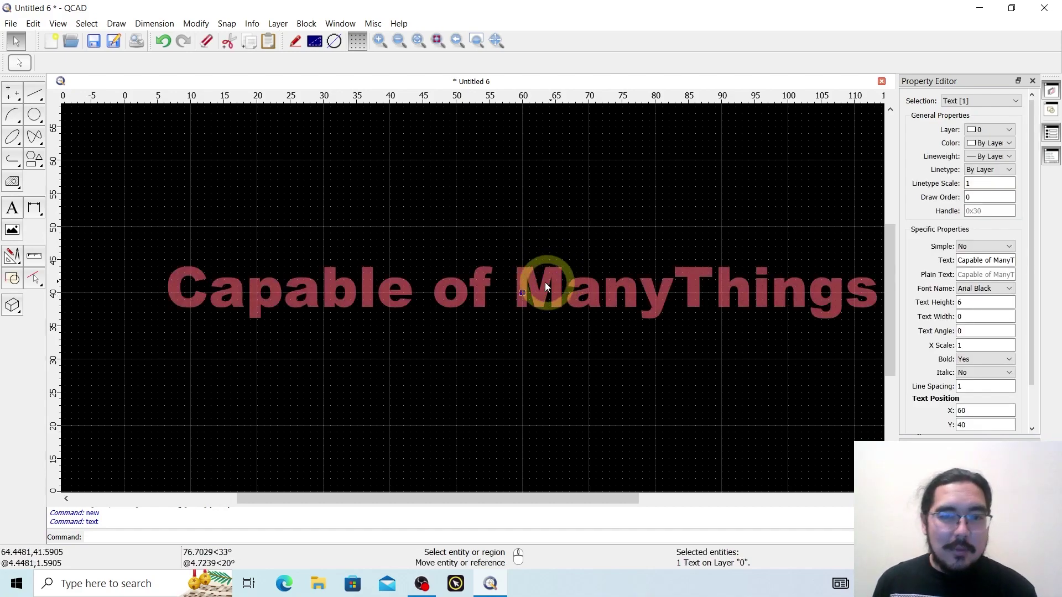
pyautogui.moveTo(581, 355); pyautogui.dragTo(549, 353, button='middle')
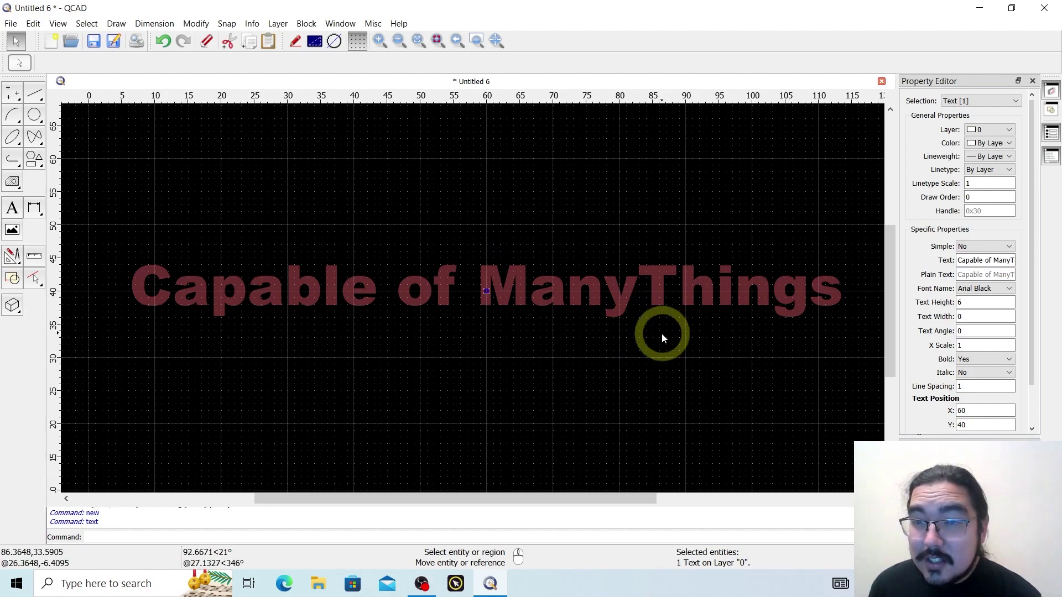
pyautogui.scroll(-1, 619, 363)
pyautogui.scroll(1, 618, 363)
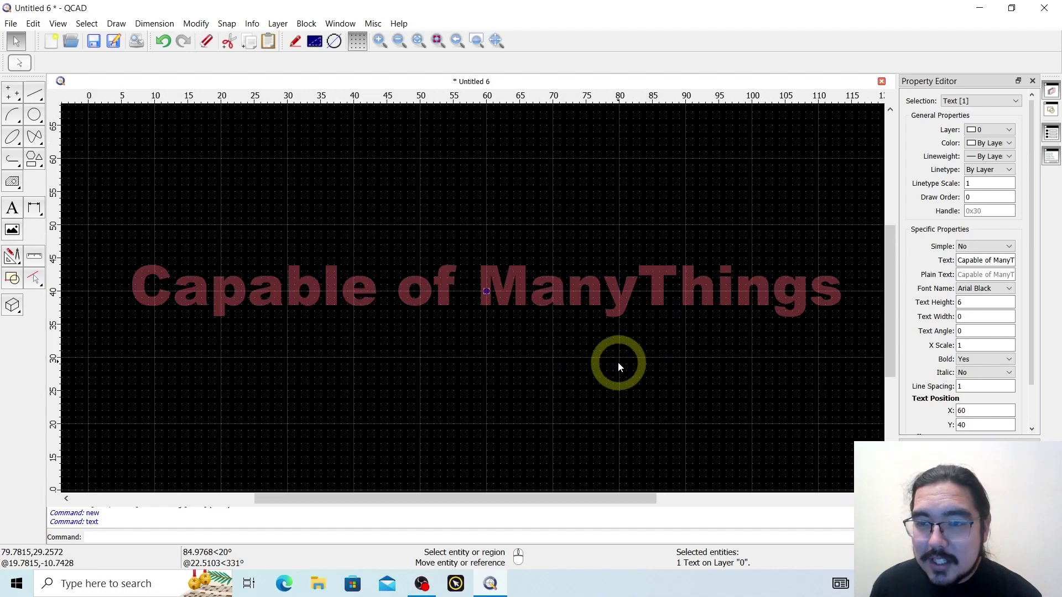
pyautogui.click(557, 360)
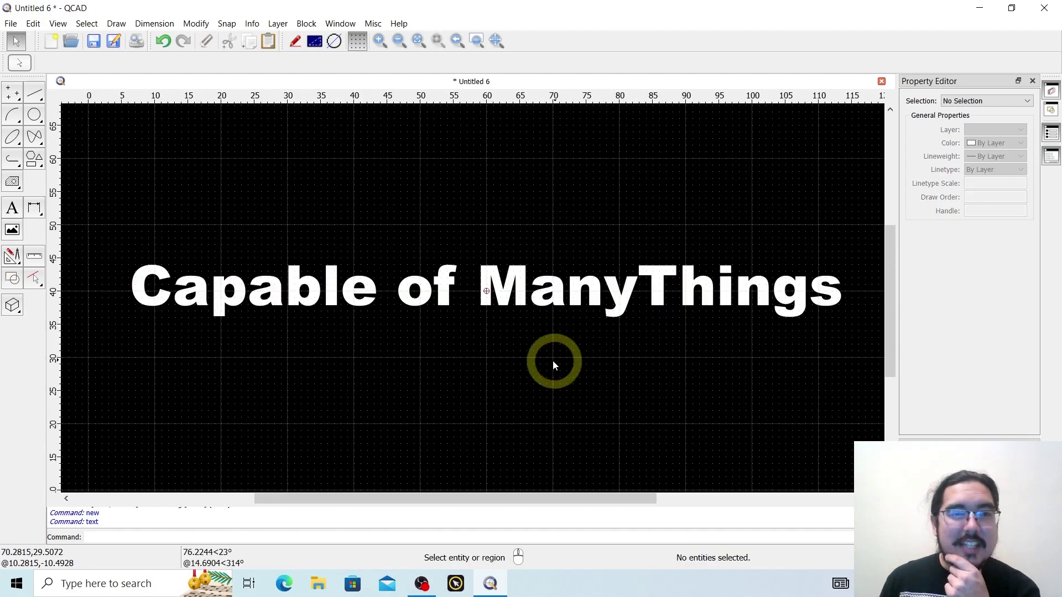
# Explode the "Capable of ManyThings" text into polylines, and explode those again into separate line and arc segments
pyautogui.click(521, 296)
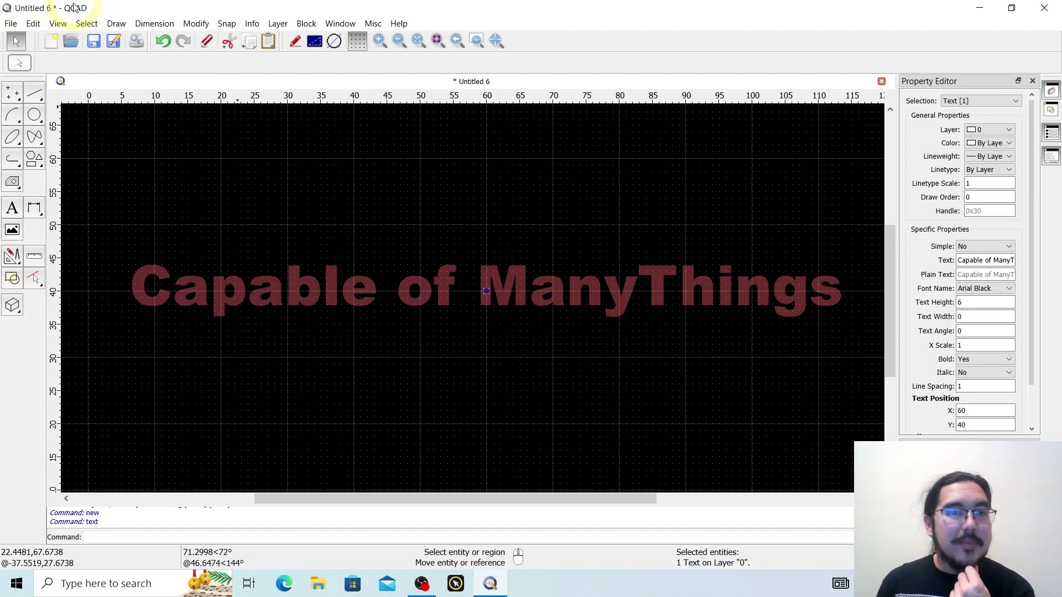
pyautogui.click(195, 24)
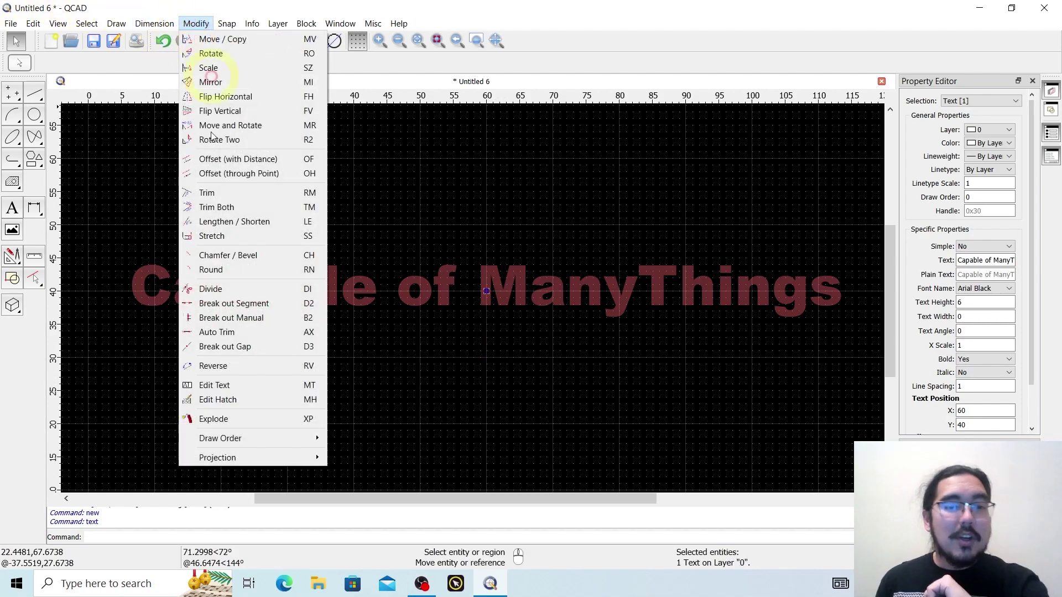
pyautogui.click(276, 419)
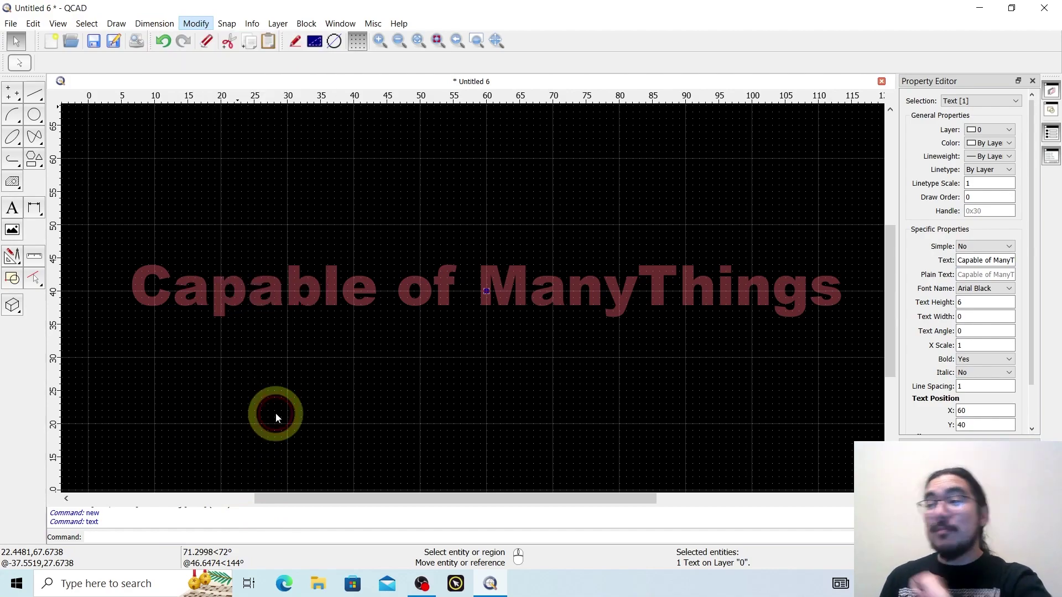
pyautogui.click(196, 24)
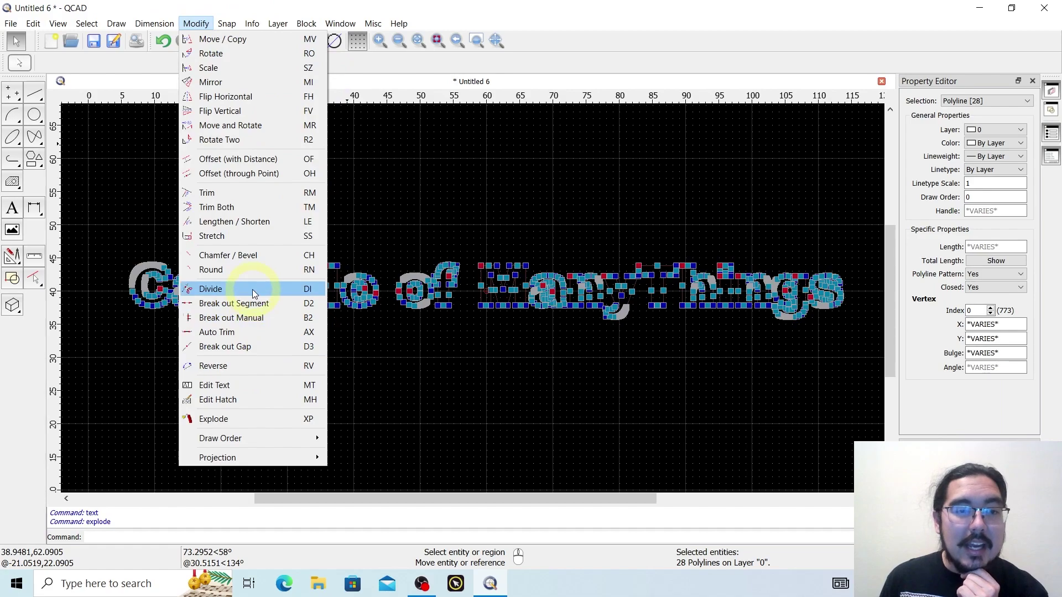
pyautogui.press('Escape')
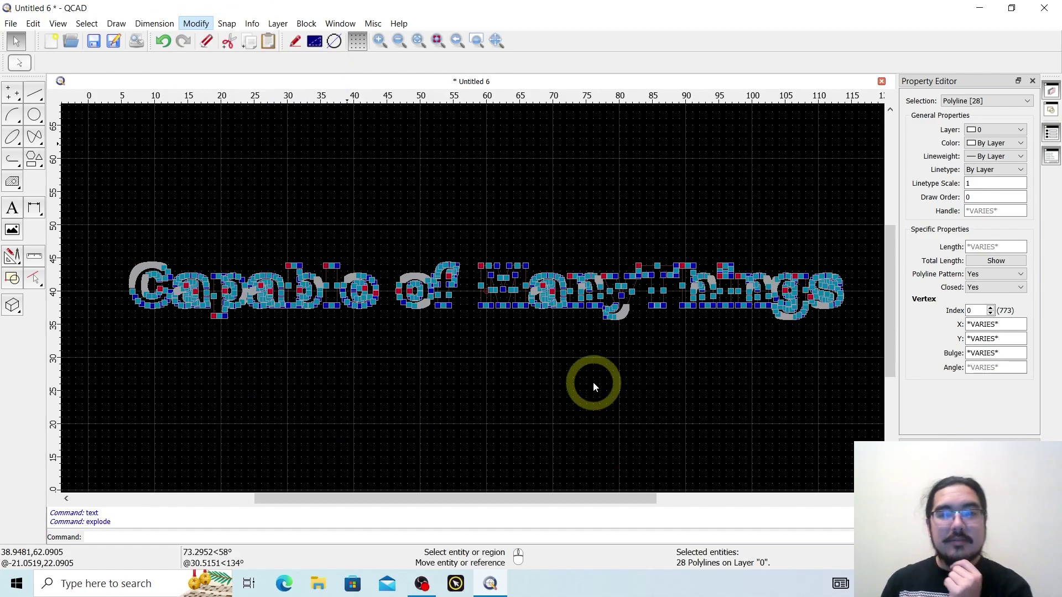
pyautogui.press('x')
pyautogui.press('p')
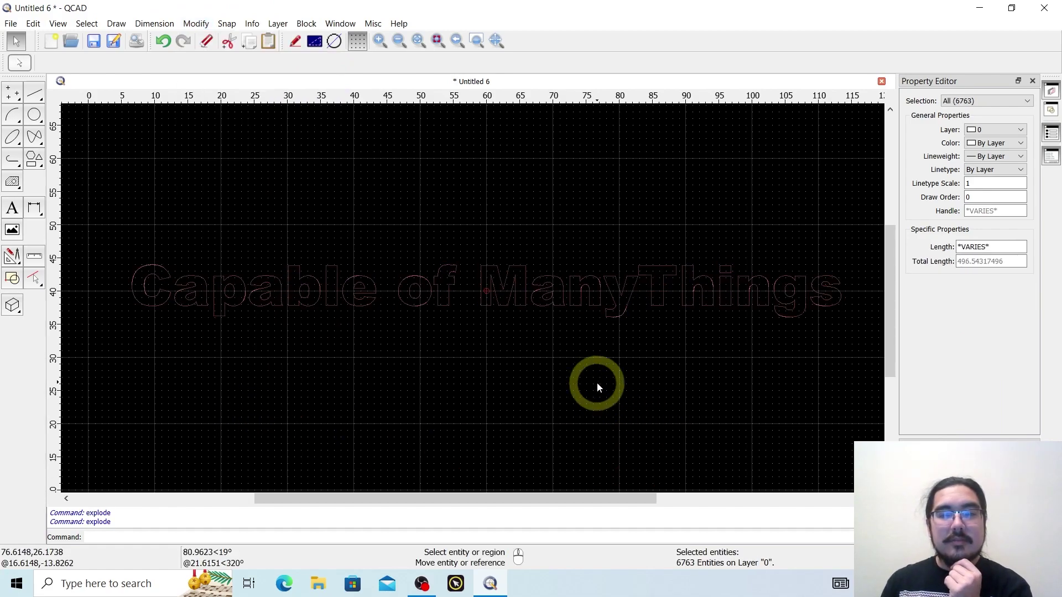
# Select a single arc on the letter "f" to check that segment, and clear the selection
pyautogui.click(437, 287)
pyautogui.click(447, 266)
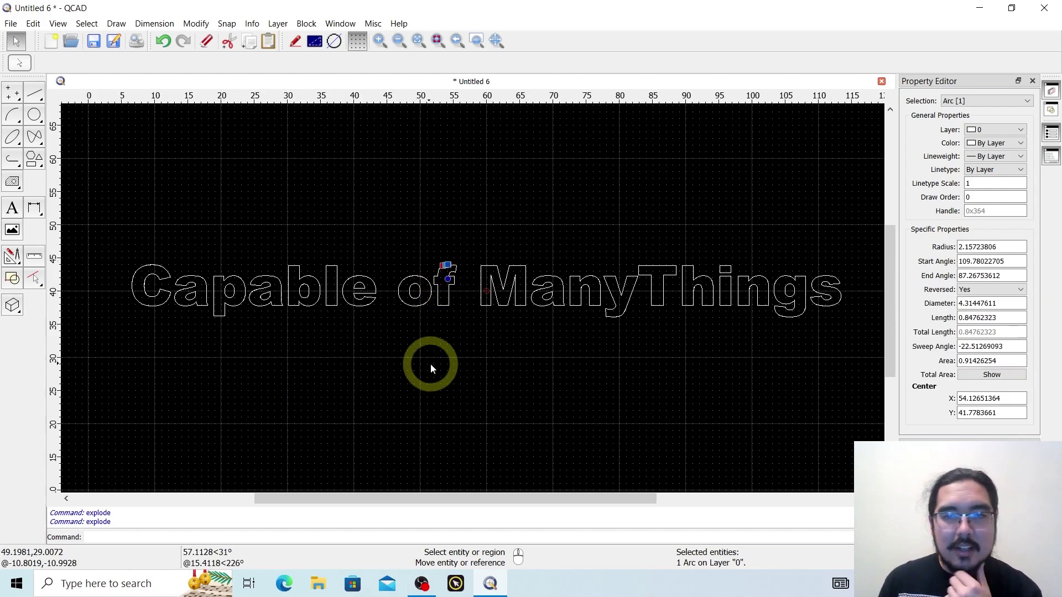
pyautogui.press('Escape')
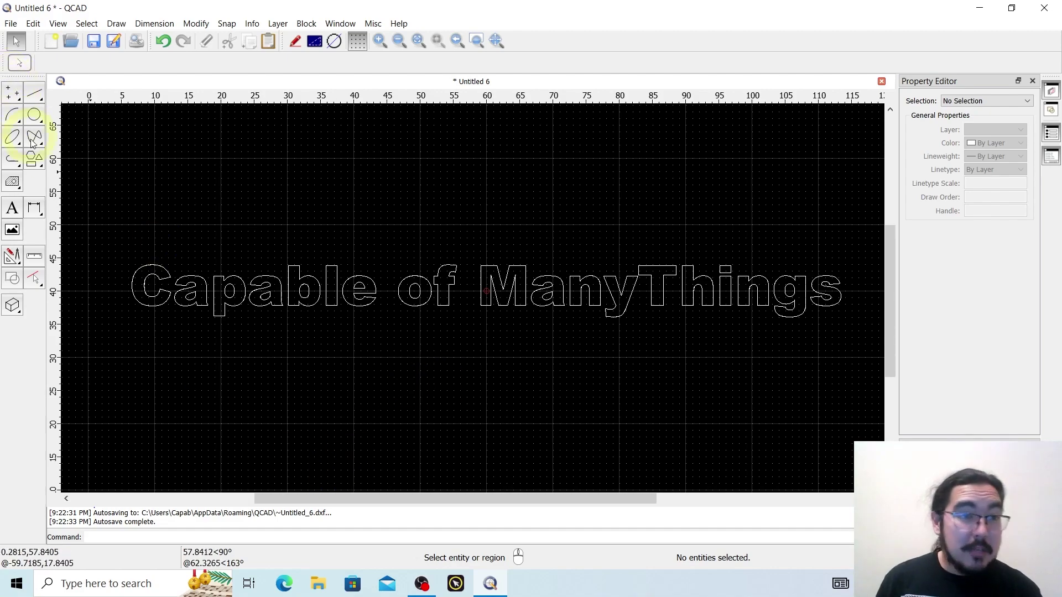
# Try placing two rectangles 100 wide and 2 high across the lettering, one along its lower edge and one along its upper edge
pyautogui.click(34, 159)
pyautogui.click(35, 114)
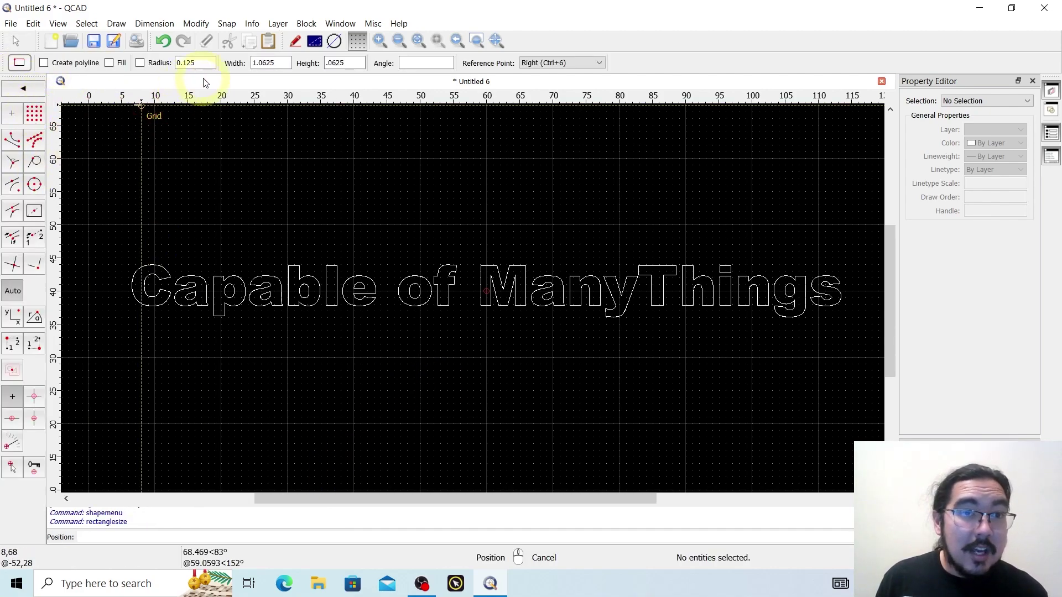
pyautogui.doubleClick(269, 62)
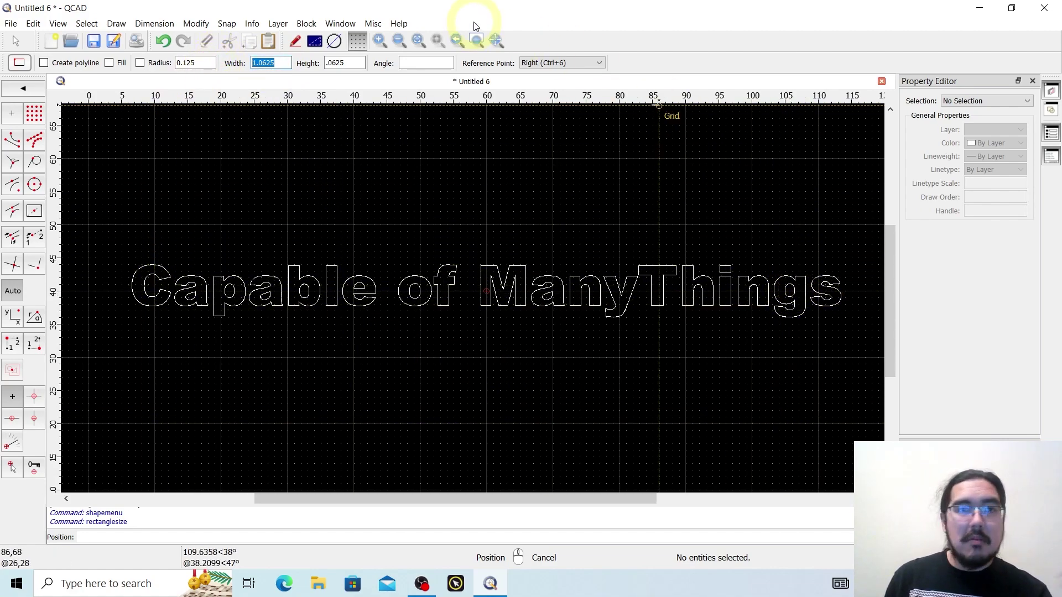
pyautogui.write('90')
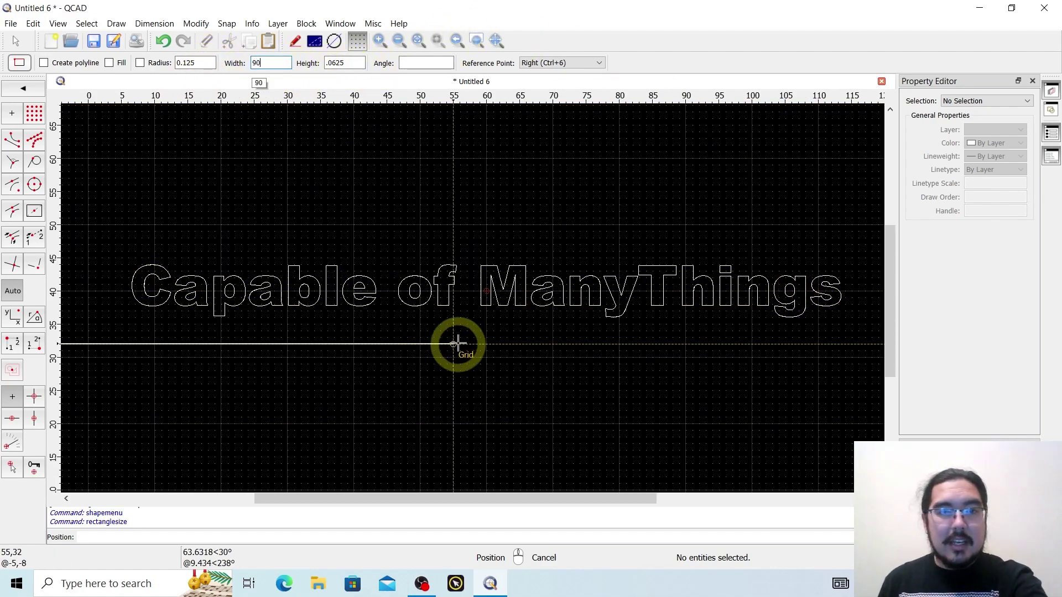
pyautogui.doubleClick(260, 62)
pyautogui.write('100')
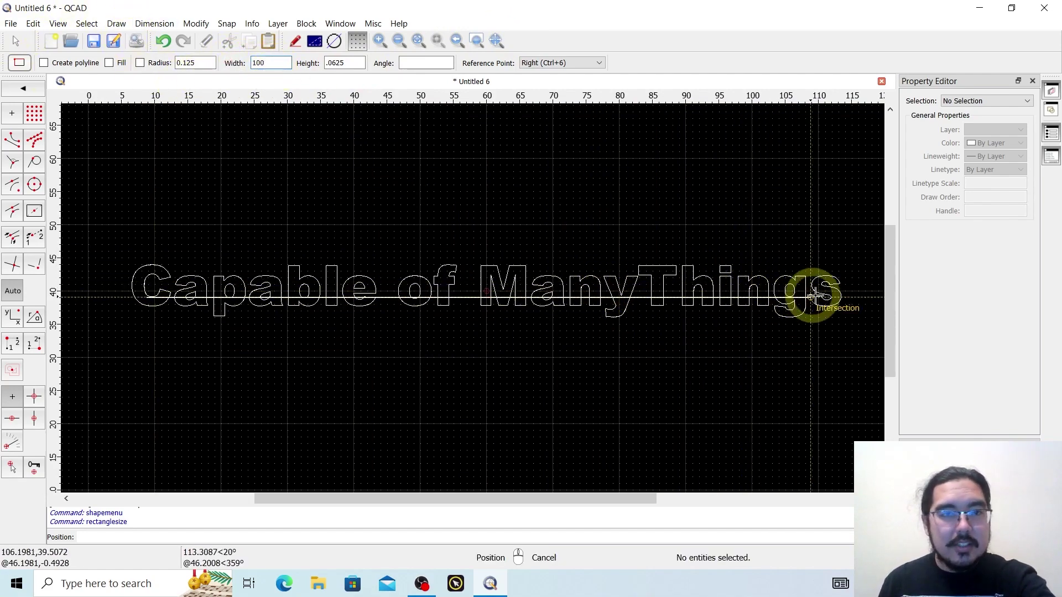
pyautogui.doubleClick(343, 63)
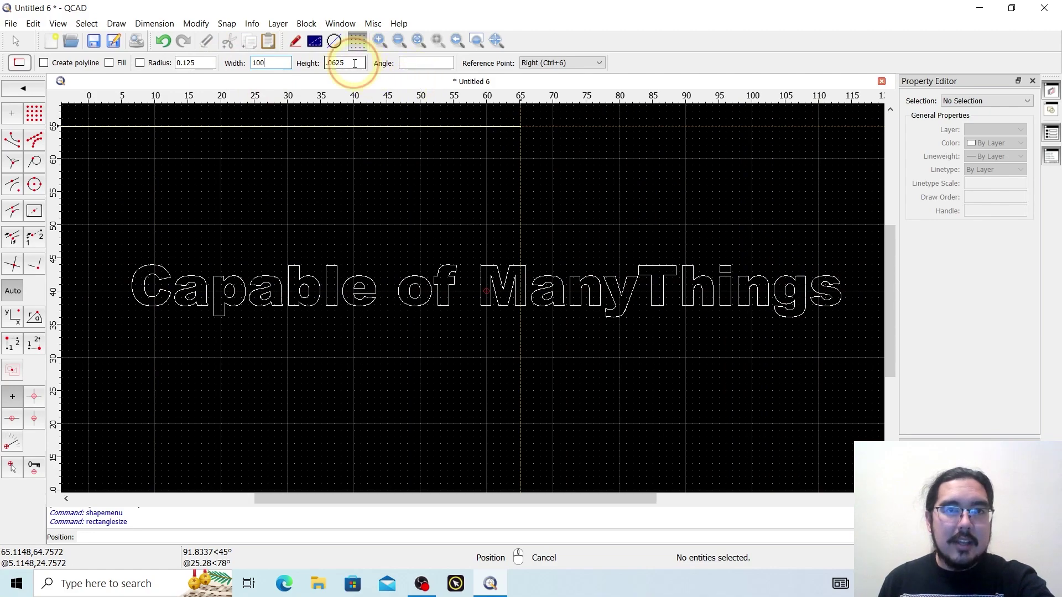
pyautogui.write('2')
pyautogui.click(803, 315)
pyautogui.click(808, 265)
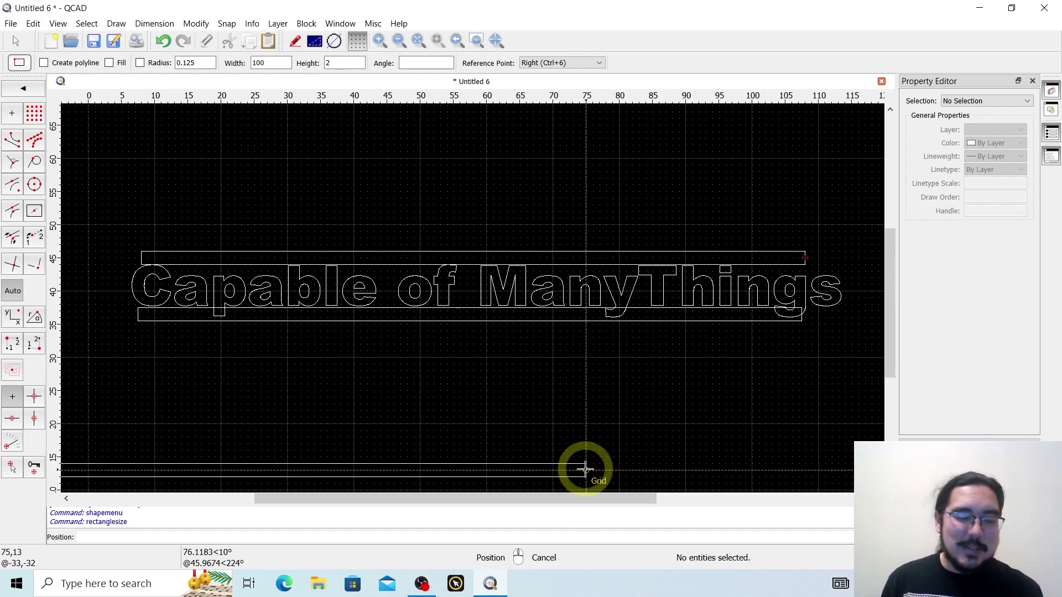
# Undo both rectangles and leave the rectangle command
pyautogui.hotkey('ctrl', 'z')
pyautogui.hotkey('ctrl', 'z')
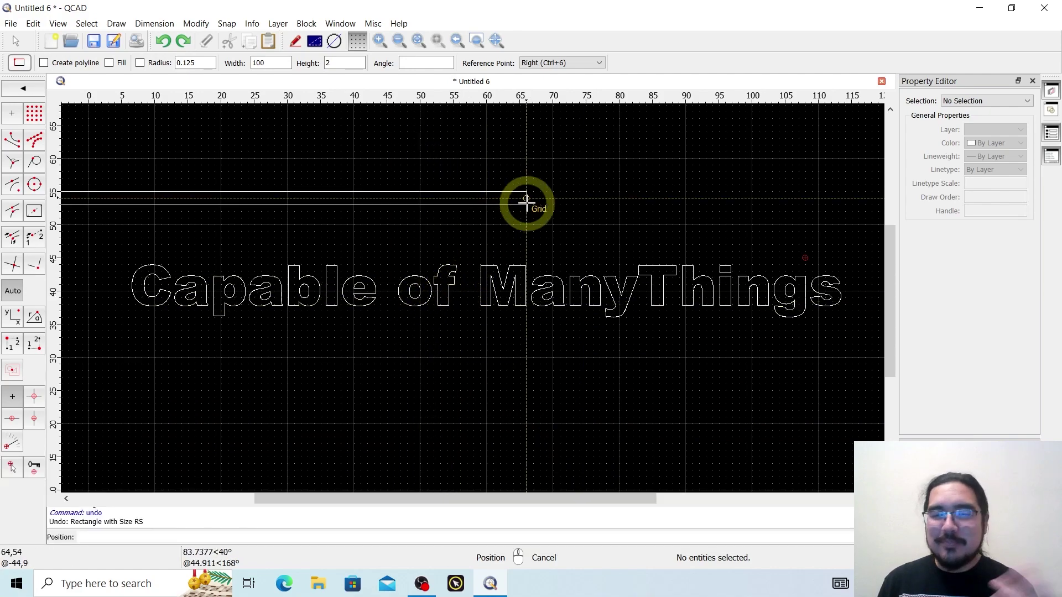
pyautogui.rightClick(520, 198)
pyautogui.rightClick(552, 218)
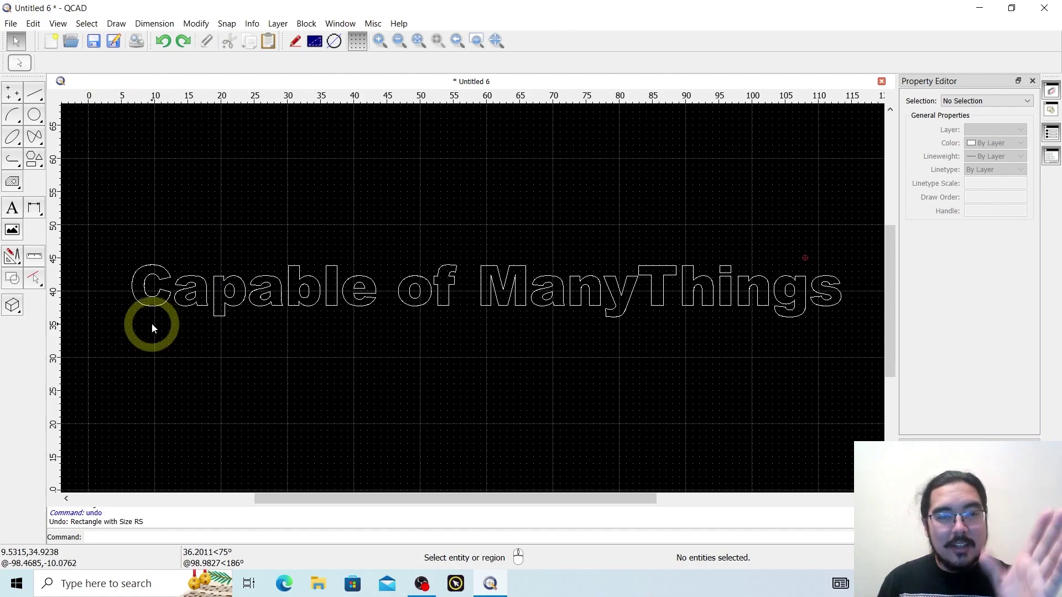
# Examine the exploded letter "C" by selecting its whole outline and a single arc of it, and clear the selection
pyautogui.scroll(2, 118, 277)
pyautogui.scroll(1, 394, 328)
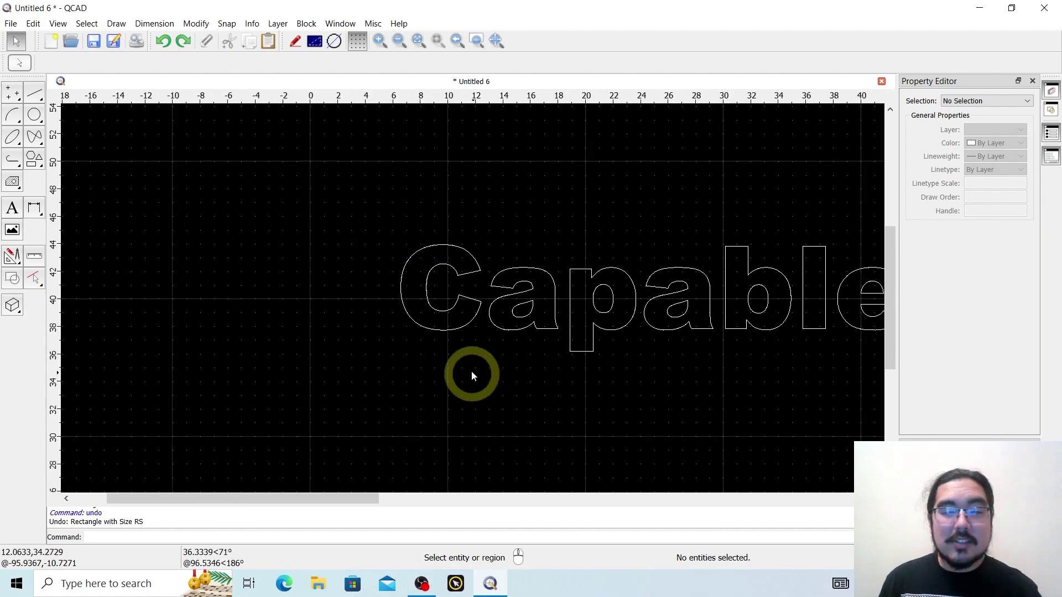
pyautogui.scroll(1, 381, 344)
pyautogui.moveTo(368, 349); pyautogui.dragTo(535, 181)
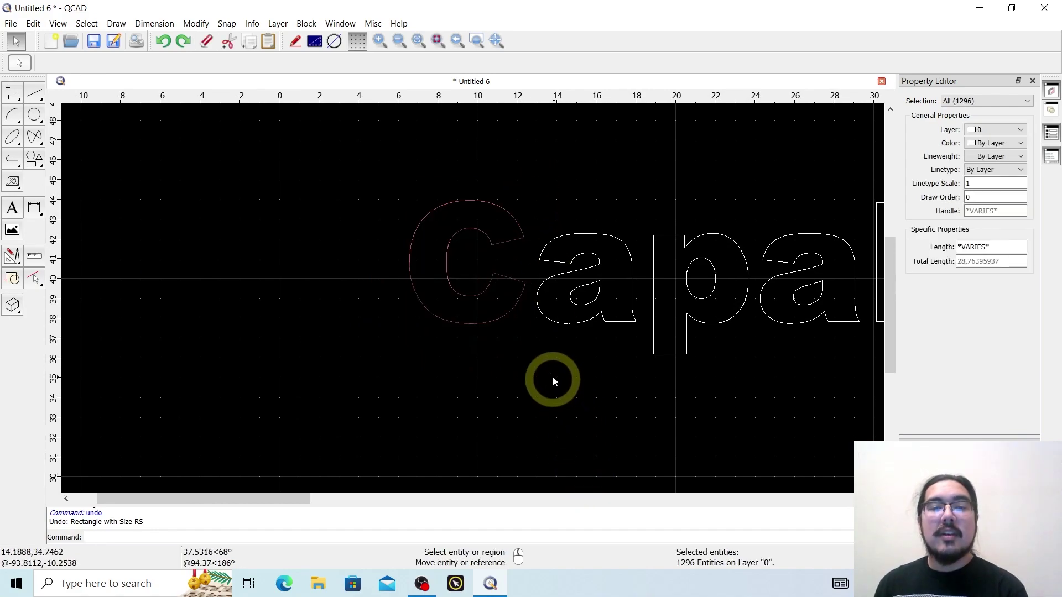
pyautogui.click(508, 293)
pyautogui.moveTo(378, 341)
pyautogui.mouseDown()
pyautogui.moveTo(454, 247)
pyautogui.moveTo(532, 198)
pyautogui.mouseUp()
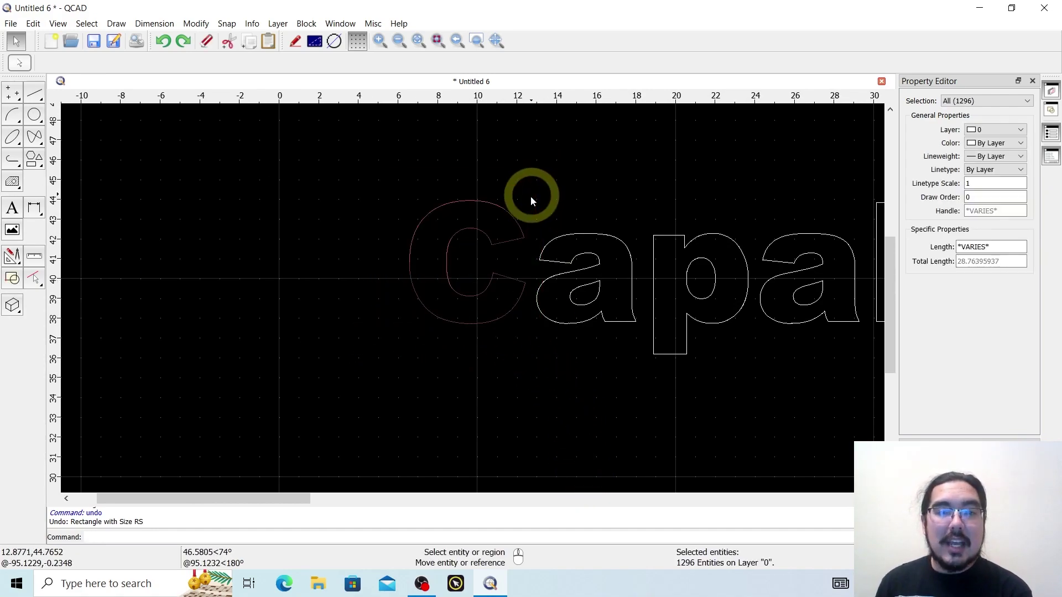
pyautogui.click(517, 210)
pyautogui.click(509, 213)
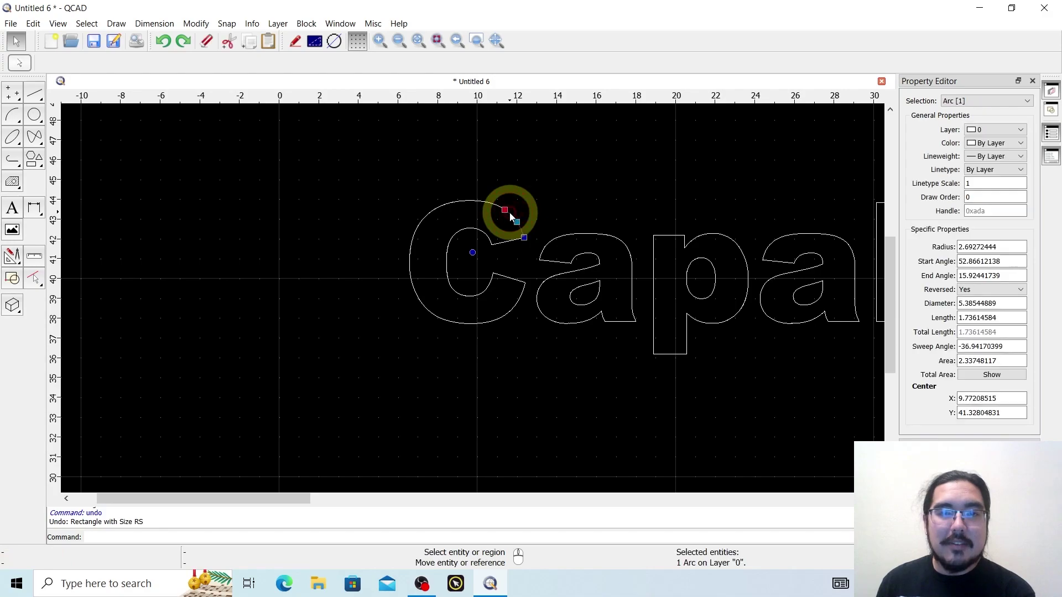
pyautogui.click(460, 381)
pyautogui.scroll(-3, 466, 370)
pyautogui.scroll(1, 356, 344)
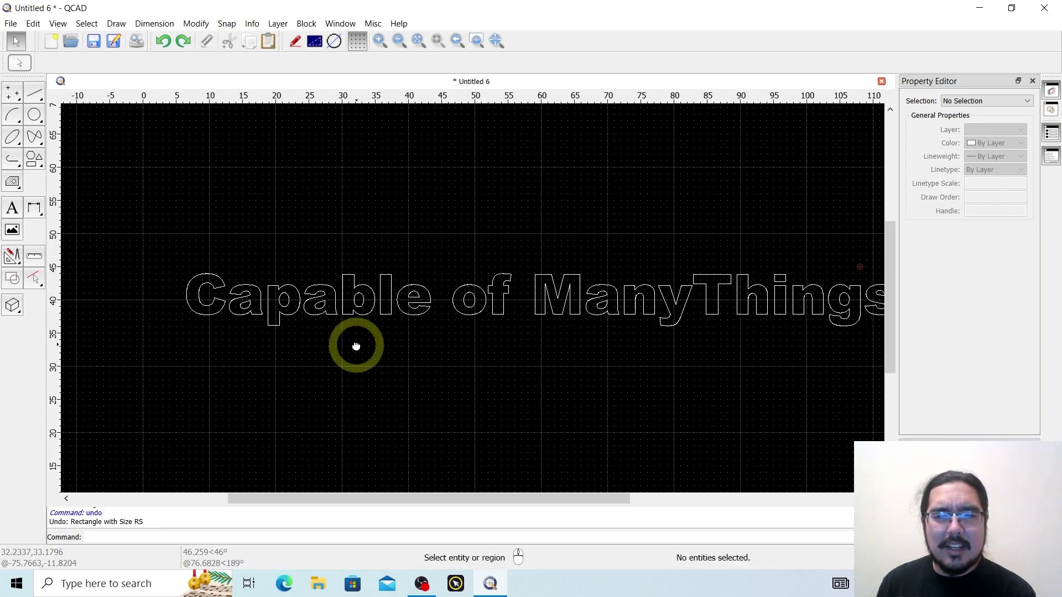
# Select the entire "Capable of ManyThings" lettering, apply Explode to it once more, and clear the selection
pyautogui.scroll(-1, 347, 354)
pyautogui.moveTo(182, 373); pyautogui.dragTo(752, 269)
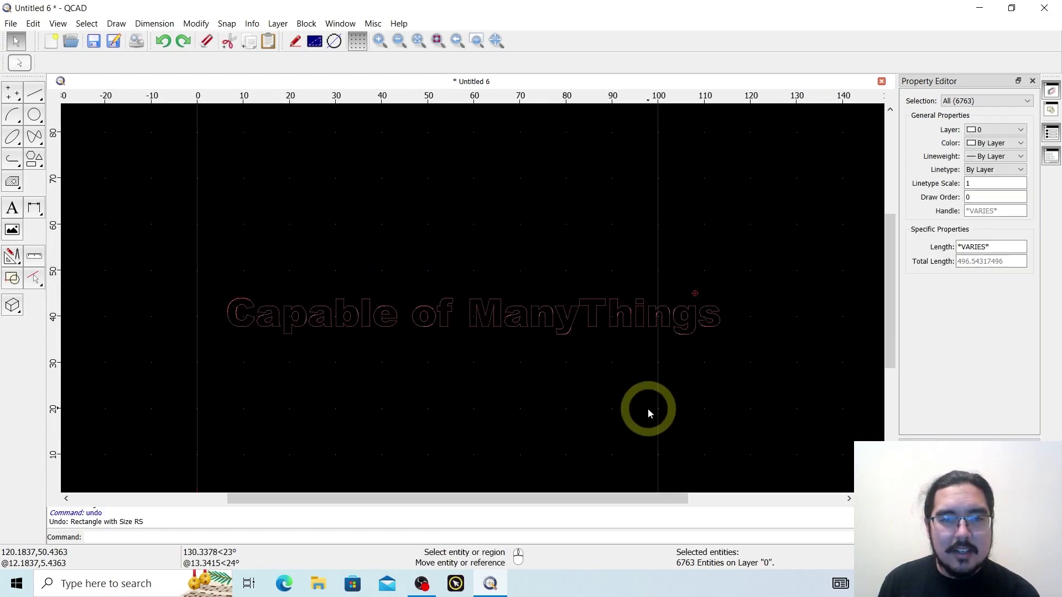
pyautogui.click(203, 24)
pyautogui.click(269, 422)
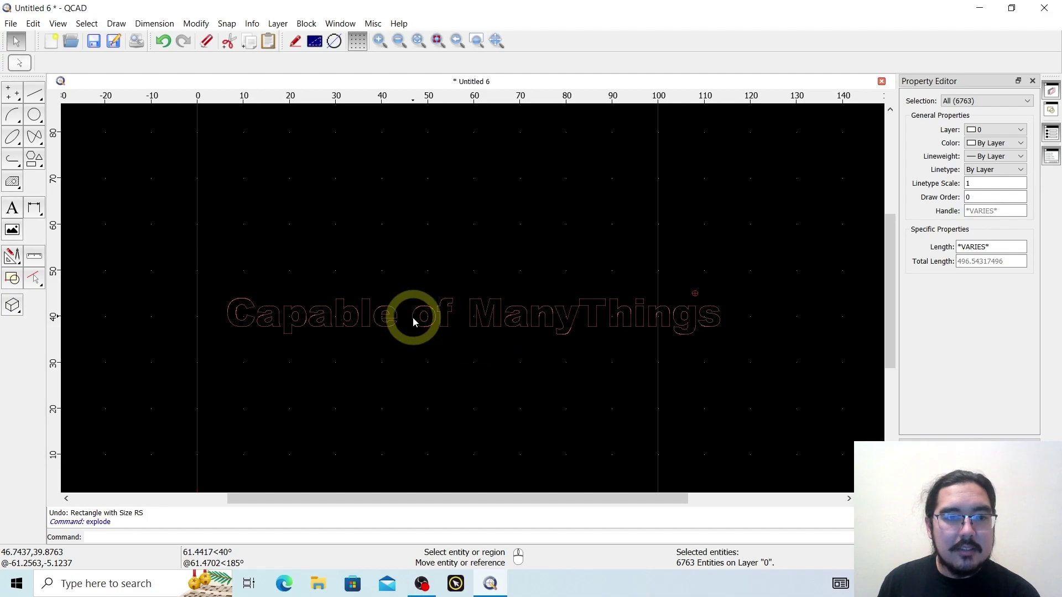
pyautogui.press('Escape')
# Select the whole outline of the letter "C", move it right about 1 unit so it overlaps the adjoining "a", and clear the selection
pyautogui.scroll(6, 248, 343)
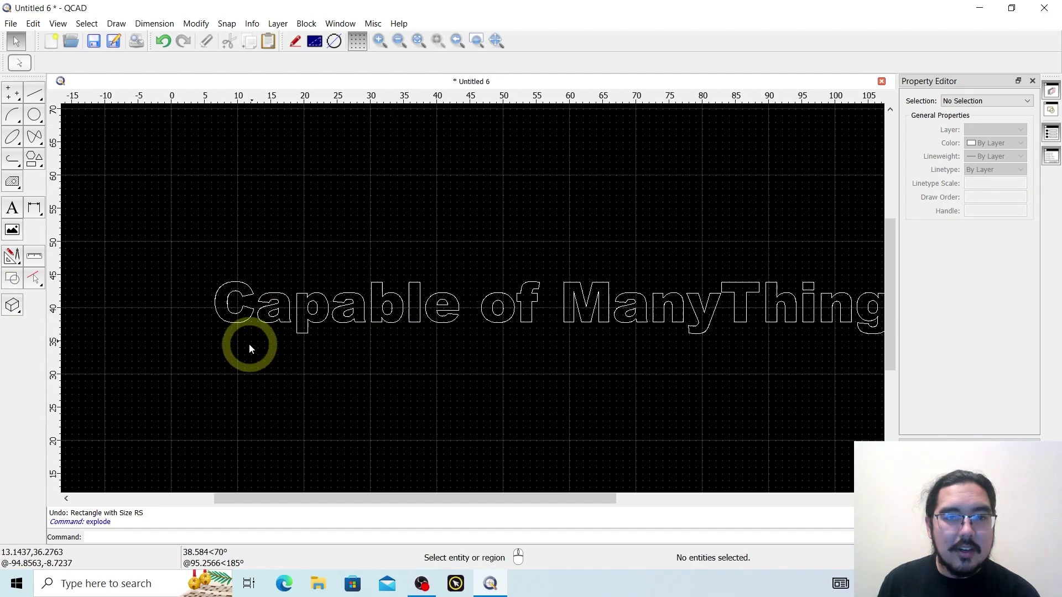
pyautogui.moveTo(145, 320); pyautogui.dragTo(282, 196)
pyautogui.press('Escape')
pyautogui.moveTo(165, 320); pyautogui.dragTo(267, 205)
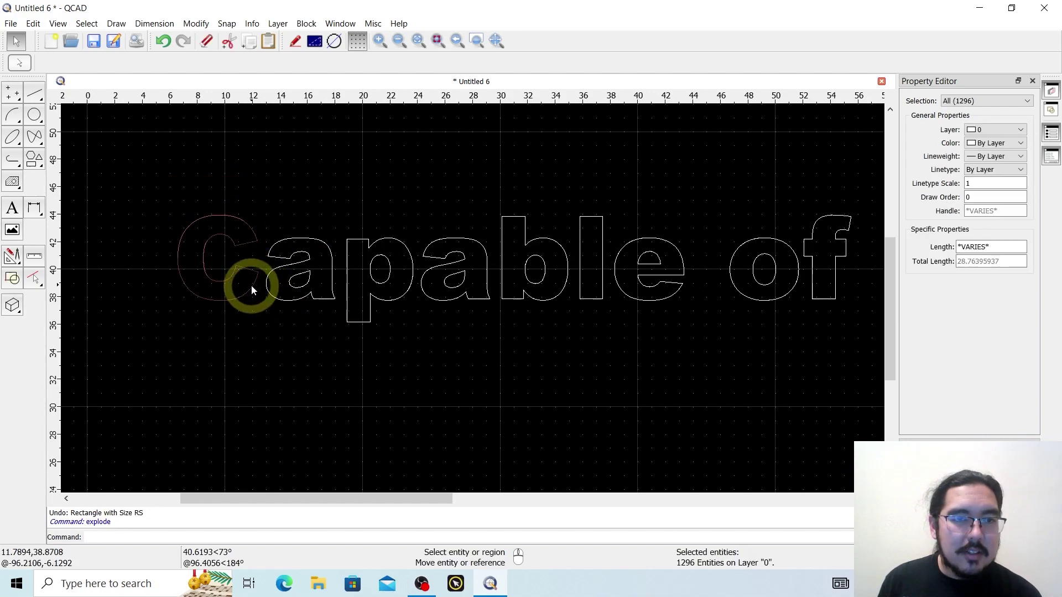
pyautogui.click(251, 285)
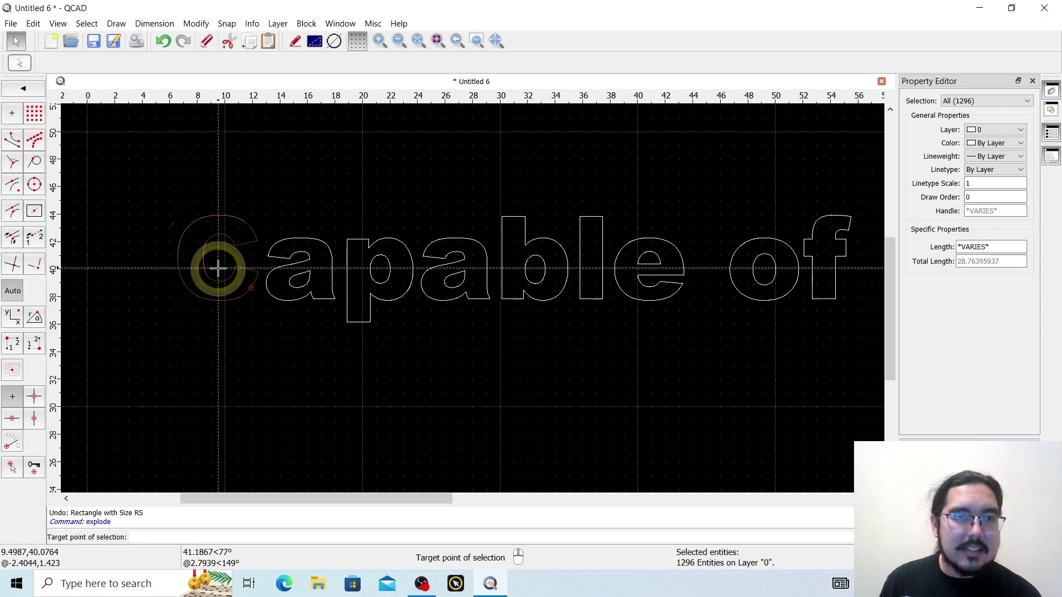
pyautogui.rightClick(193, 308)
pyautogui.scroll(3, 191, 305)
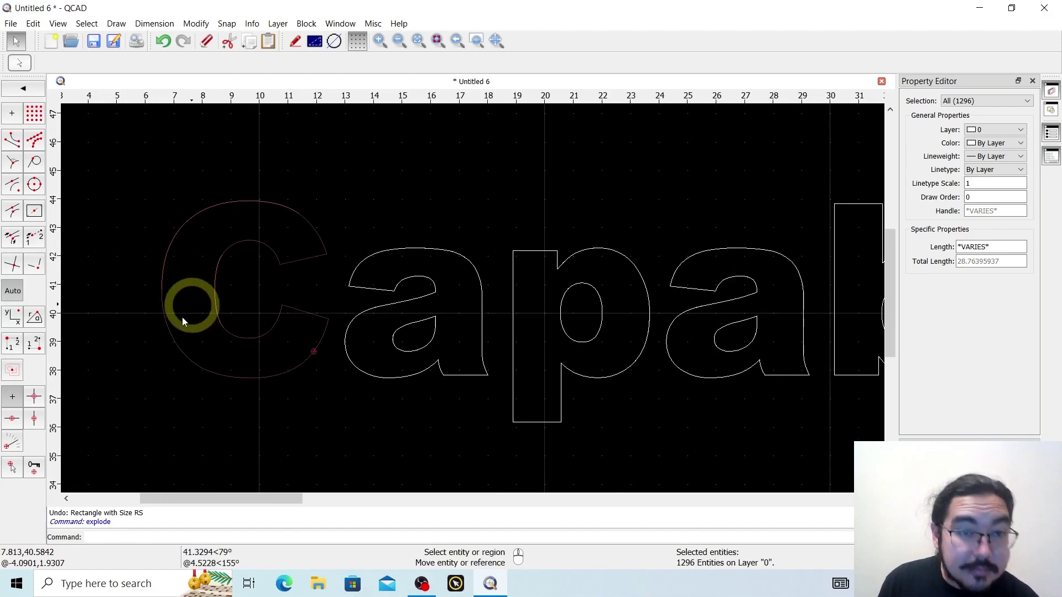
pyautogui.keyDown('shift'); pyautogui.moveTo(125, 409); pyautogui.dragTo(328, 169); pyautogui.keyUp('shift')
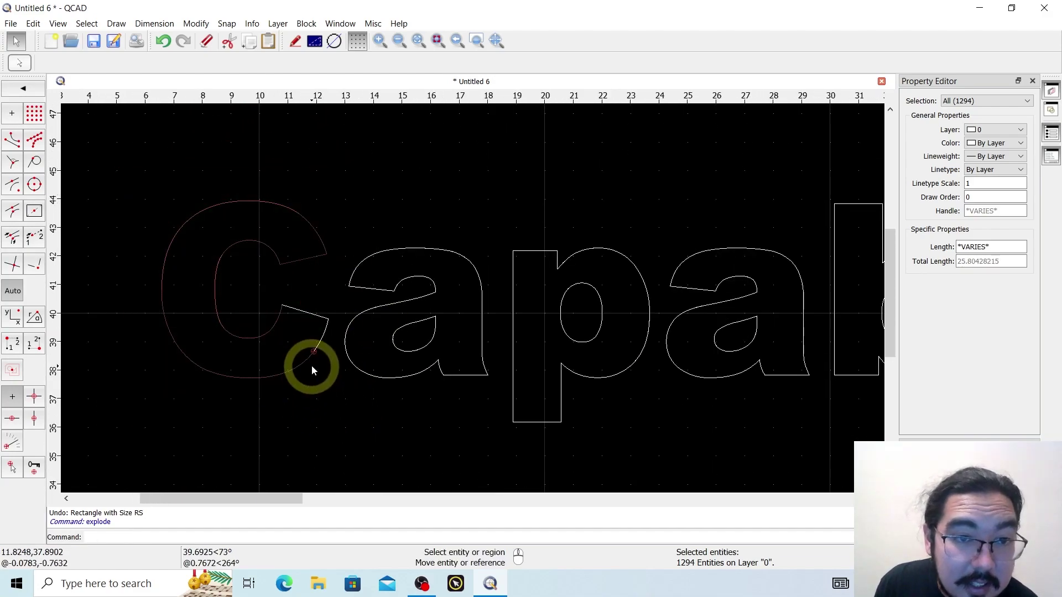
pyautogui.moveTo(129, 409); pyautogui.dragTo(345, 166)
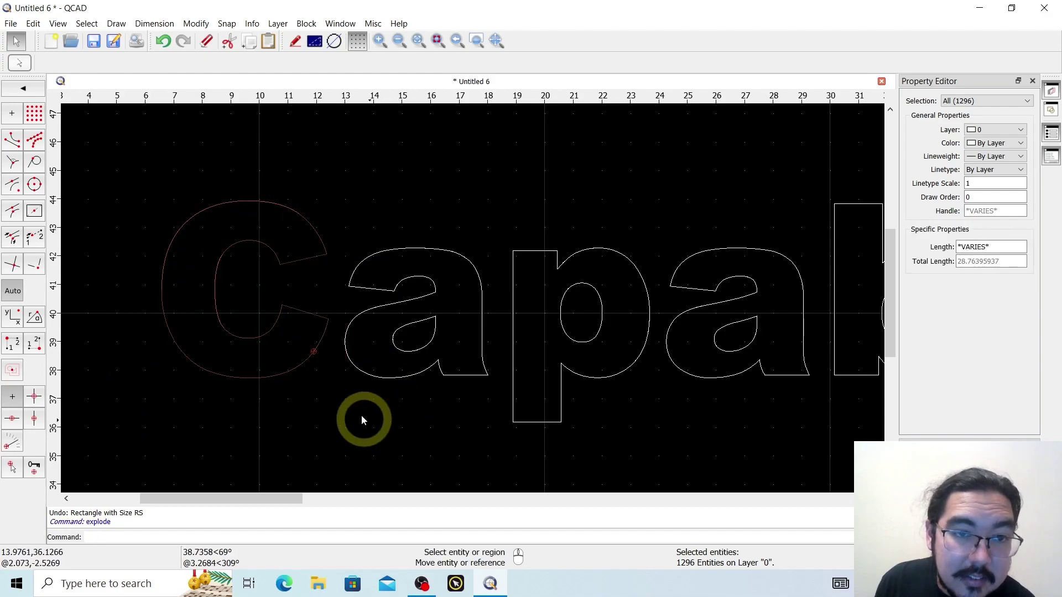
pyautogui.moveTo(327, 324); pyautogui.dragTo(358, 325)
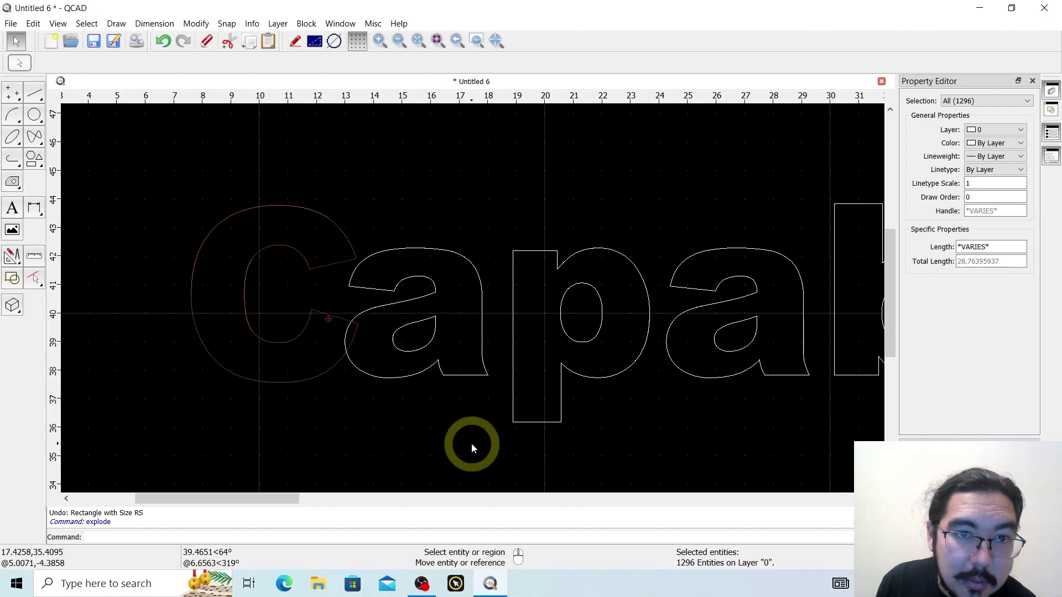
pyautogui.click(396, 404)
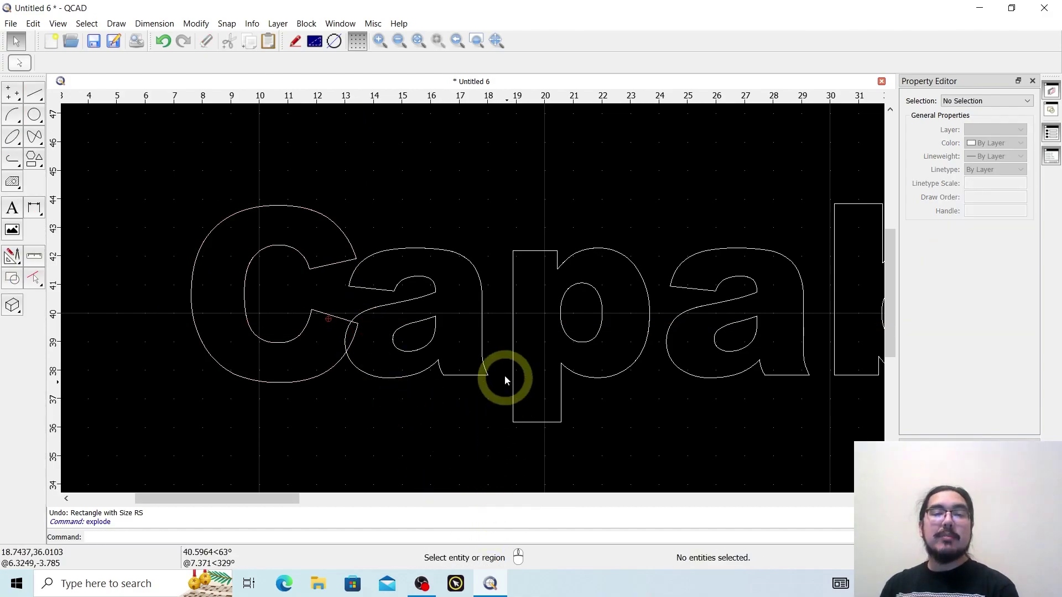
# Select the letter "p" of "Capable" and move it left about 1 unit so its stem overlaps the first "a"
pyautogui.scroll(-1, 506, 387)
pyautogui.scroll(1, 553, 429)
pyautogui.moveTo(483, 436); pyautogui.dragTo(642, 197)
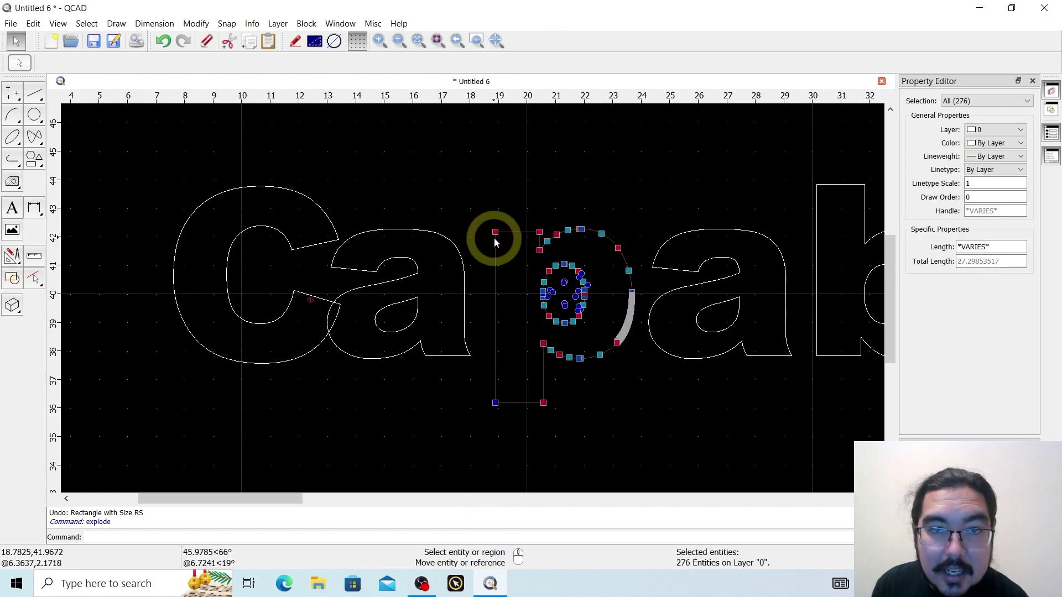
pyautogui.moveTo(494, 242); pyautogui.dragTo(461, 232)
# Select the second "a" of "Capable", move it left so it overlaps the "p", and clear the selection
pyautogui.moveTo(618, 381); pyautogui.dragTo(800, 216)
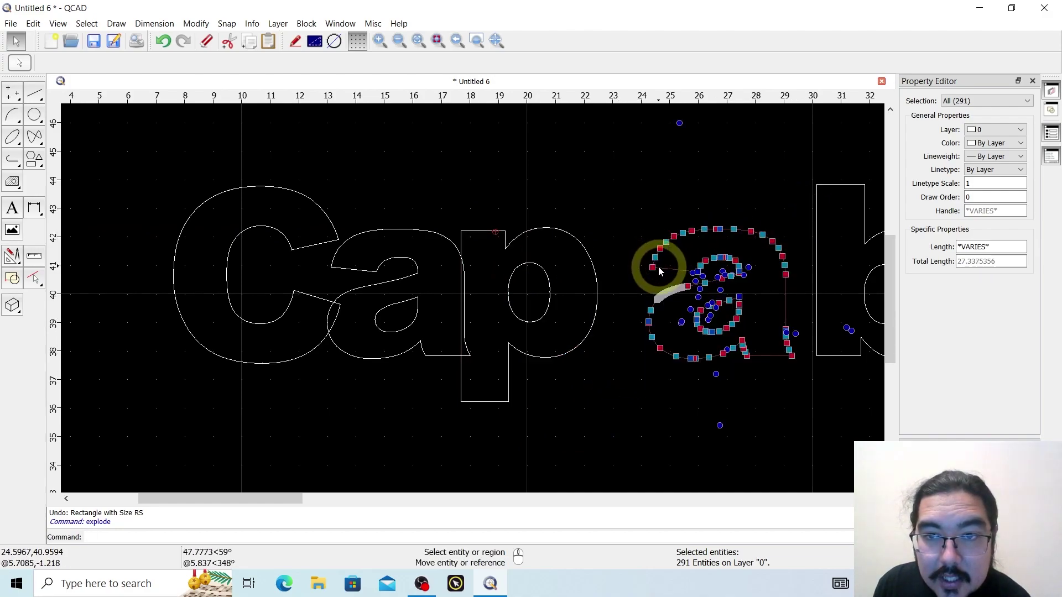
pyautogui.moveTo(782, 357); pyautogui.dragTo(728, 361)
pyautogui.click(743, 396)
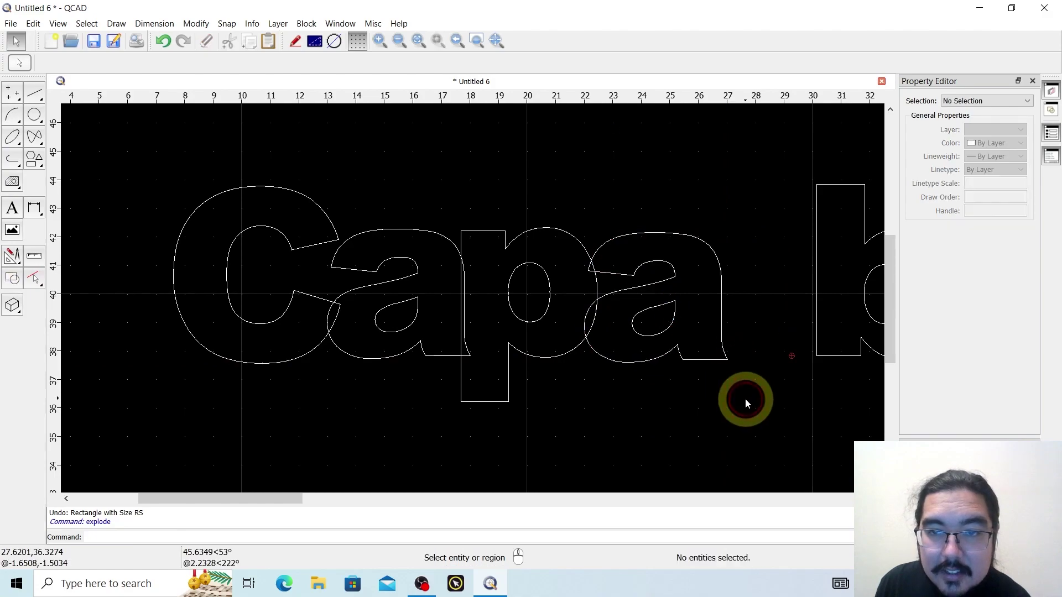
# Select the whole outline of the letter "b" in "Capable"
pyautogui.scroll(-4, 747, 399)
pyautogui.moveTo(672, 373); pyautogui.dragTo(747, 276)
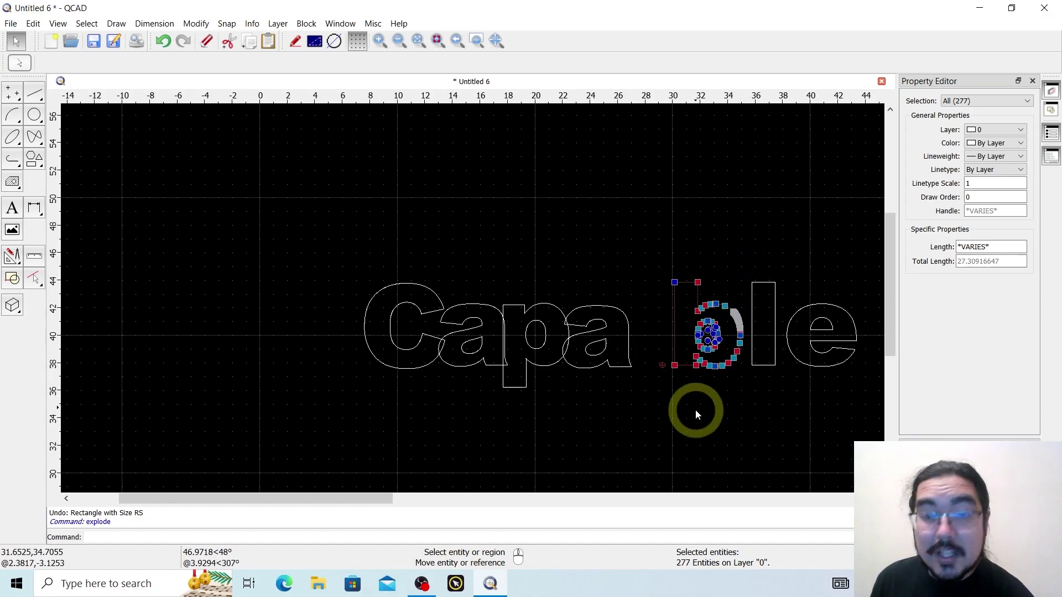
pyautogui.scroll(4, 692, 408)
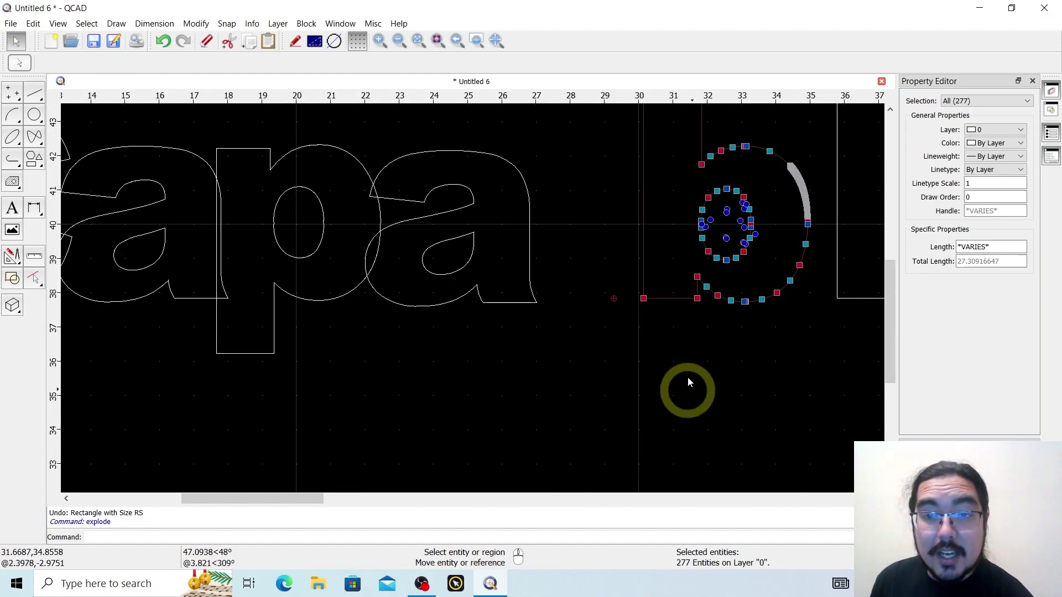
pyautogui.click(643, 299)
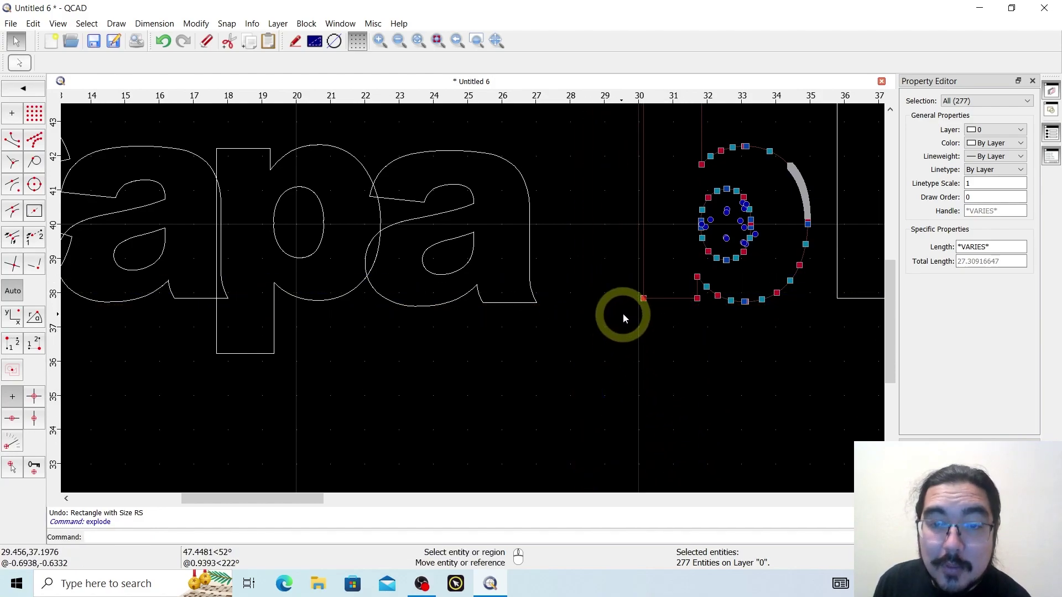
pyautogui.click(643, 299)
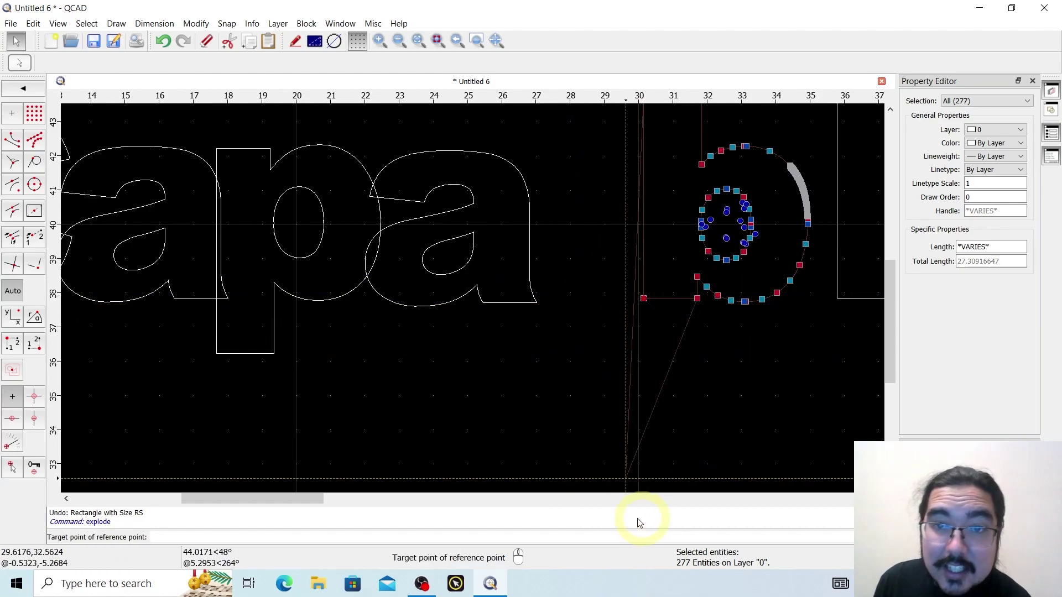
pyautogui.rightClick(666, 344)
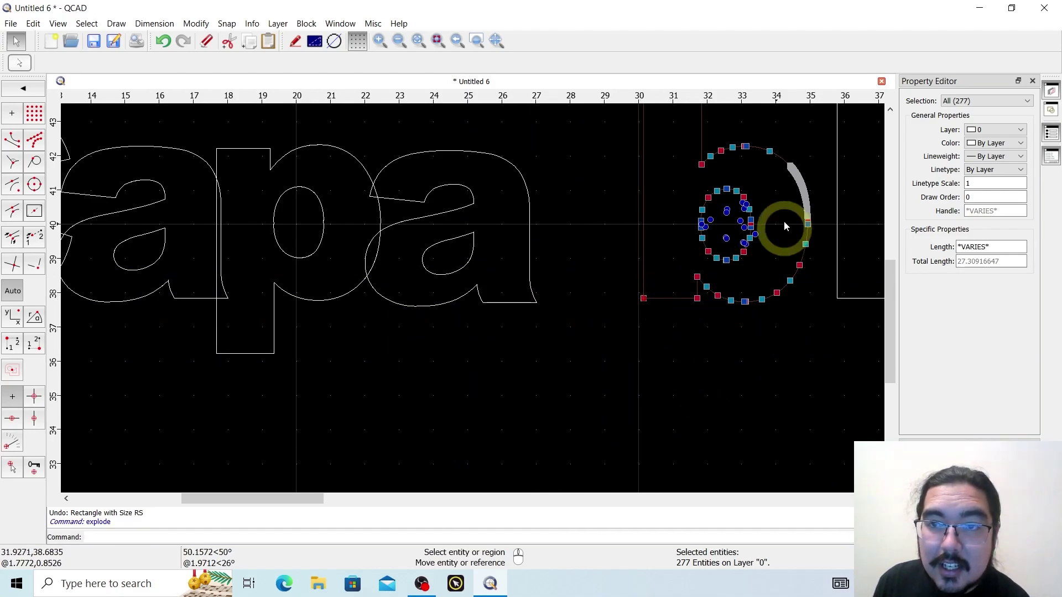
pyautogui.scroll(3, 824, 186)
pyautogui.scroll(12, 786, 184)
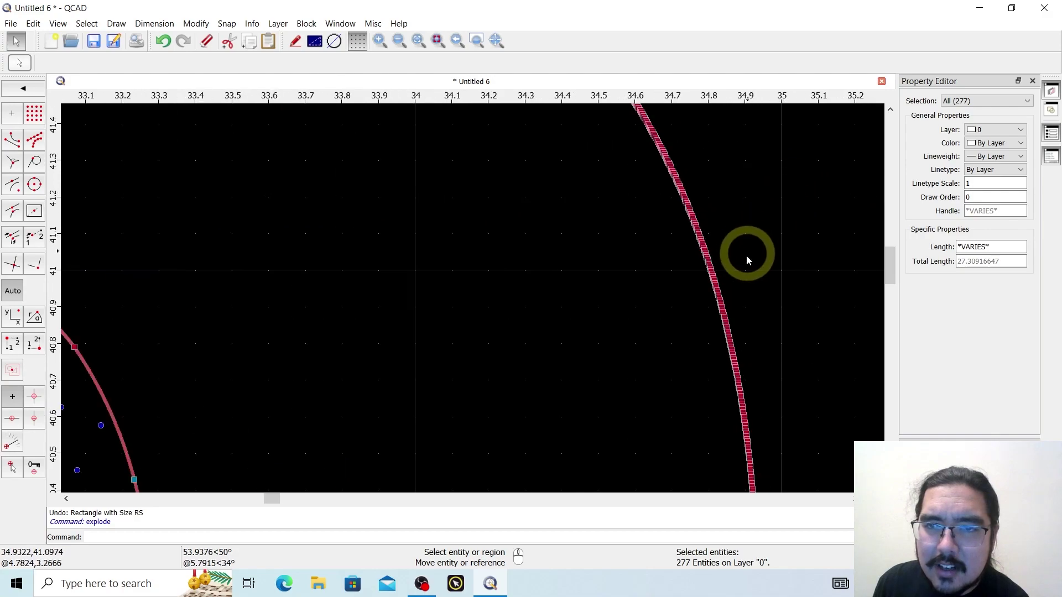
pyautogui.scroll(-15, 742, 267)
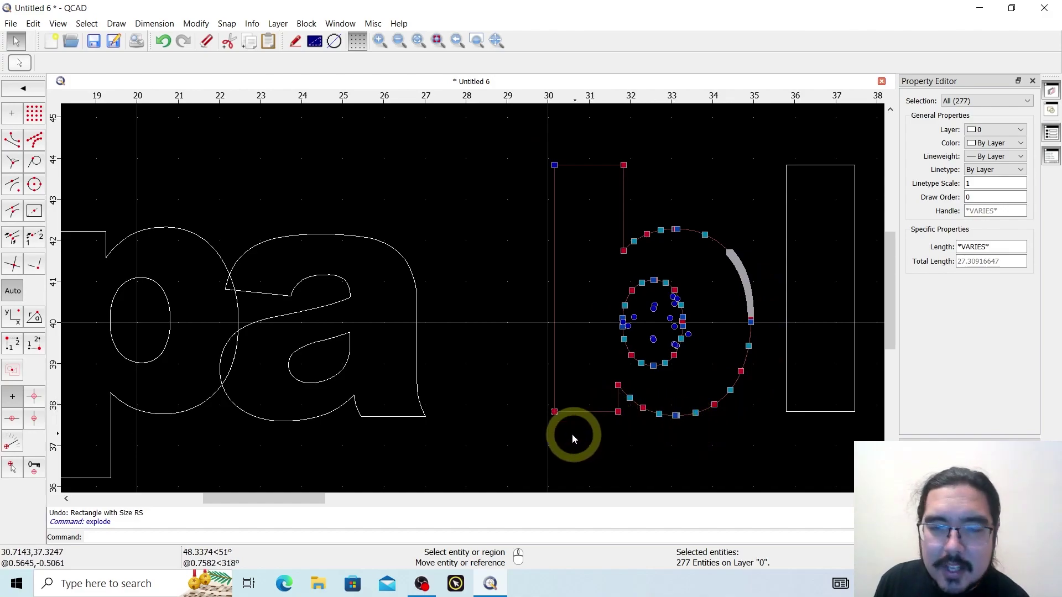
# Move the selected "b" left by its lower edge until its stem overlaps the second "a", and clear the selection
pyautogui.scroll(4, 567, 432)
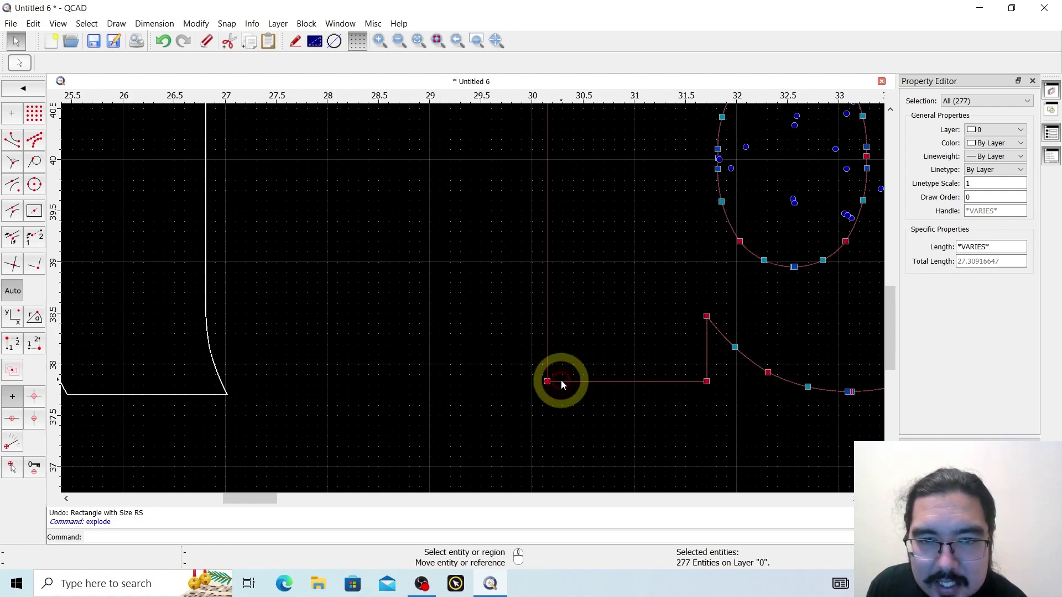
pyautogui.click(561, 381)
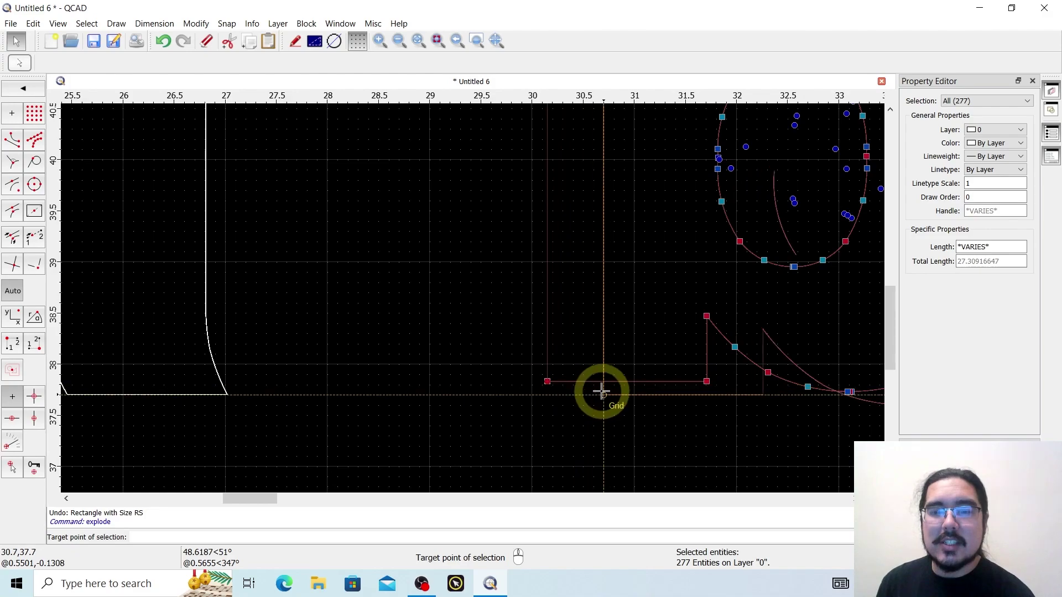
pyautogui.scroll(-4, 602, 391)
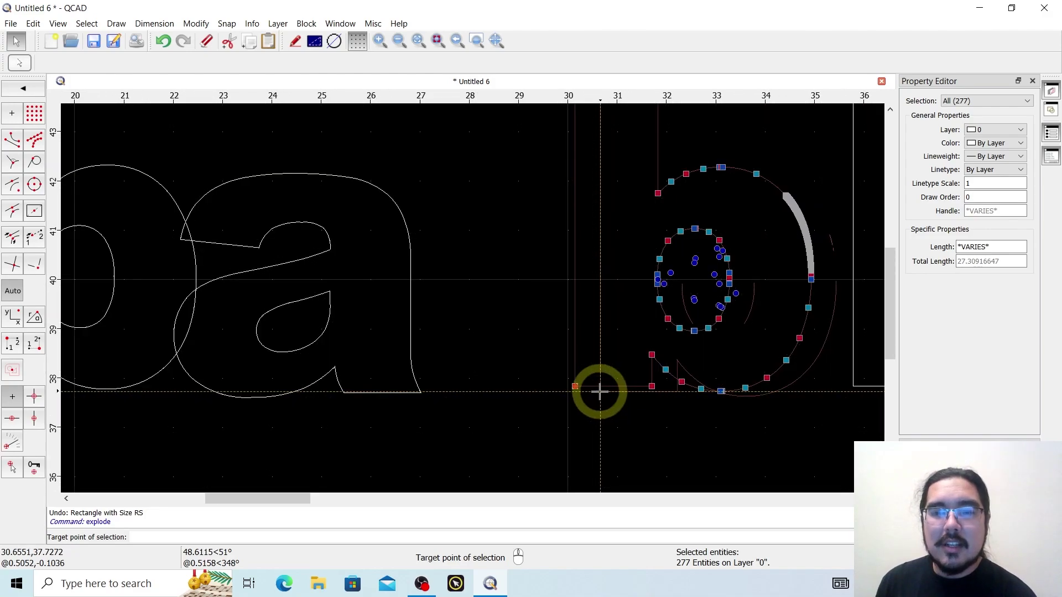
pyautogui.click(402, 392)
pyautogui.press('Escape')
# Select the letter "l" of "Capable" and move it left about 4.6 units so it overlaps the bowl of the "b"
pyautogui.scroll(-3, 557, 449)
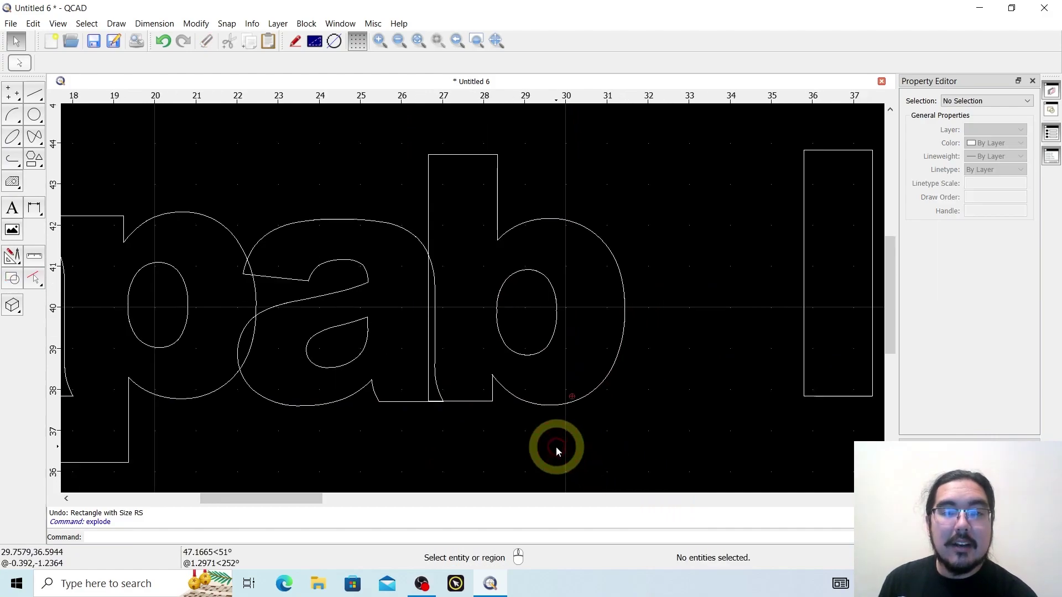
pyautogui.scroll(-1, 685, 459)
pyautogui.scroll(1, 603, 402)
pyautogui.moveTo(599, 419); pyautogui.dragTo(704, 137)
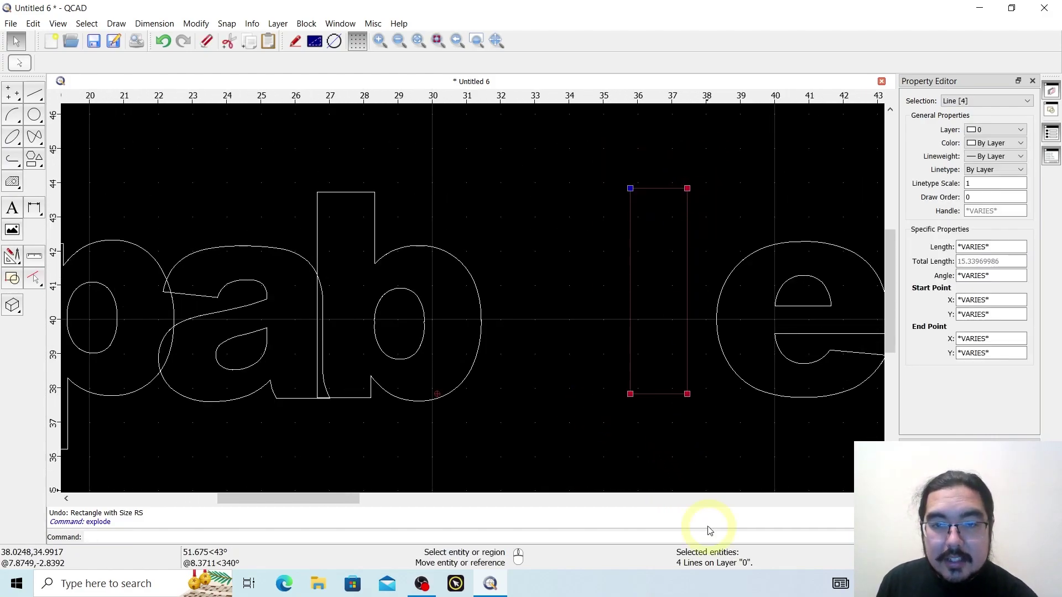
pyautogui.click(631, 394)
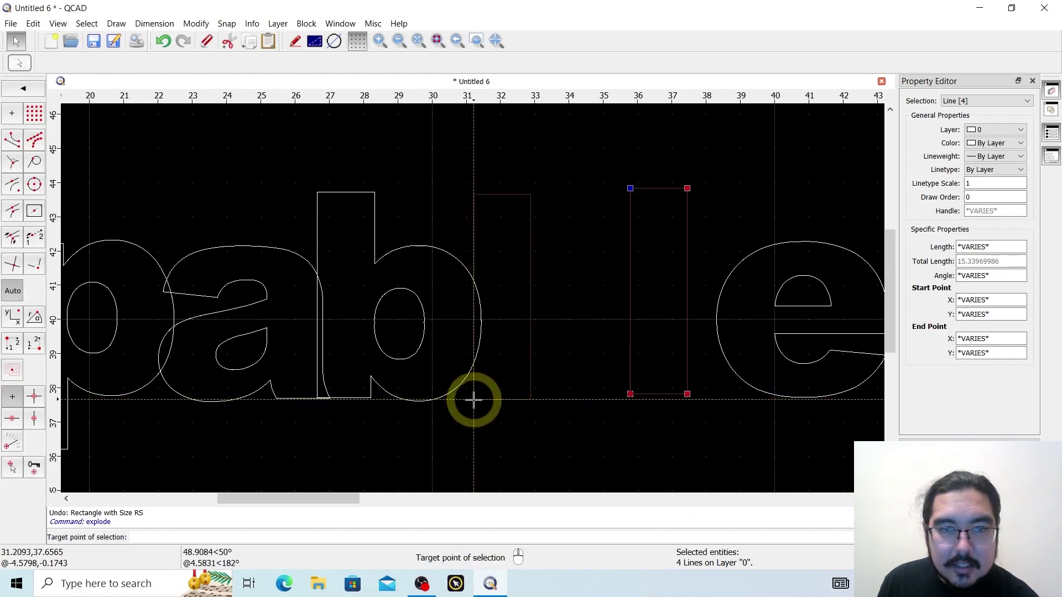
pyautogui.click(473, 399)
# Select the letter "e" of "Capable", move it left so it overlaps the "l", and clear the selection
pyautogui.scroll(-2, 695, 421)
pyautogui.moveTo(680, 421); pyautogui.dragTo(862, 284)
pyautogui.moveTo(788, 405); pyautogui.dragTo(637, 412)
pyautogui.click(660, 450)
# Select the letter "o" of "of" and move it below "Capable", just beside the descender of the "p"
pyautogui.scroll(-3, 573, 450)
pyautogui.scroll(-1, 602, 444)
pyautogui.scroll(2, 668, 459)
pyautogui.moveTo(668, 459); pyautogui.dragTo(746, 372, button='middle')
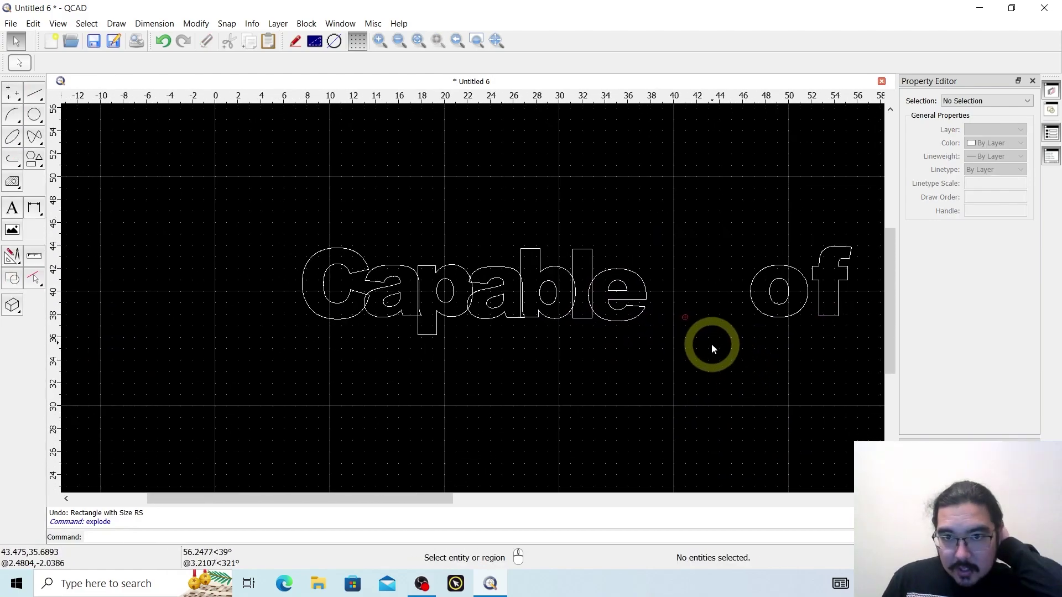
pyautogui.moveTo(756, 314); pyautogui.dragTo(811, 251)
pyautogui.scroll(4, 784, 327)
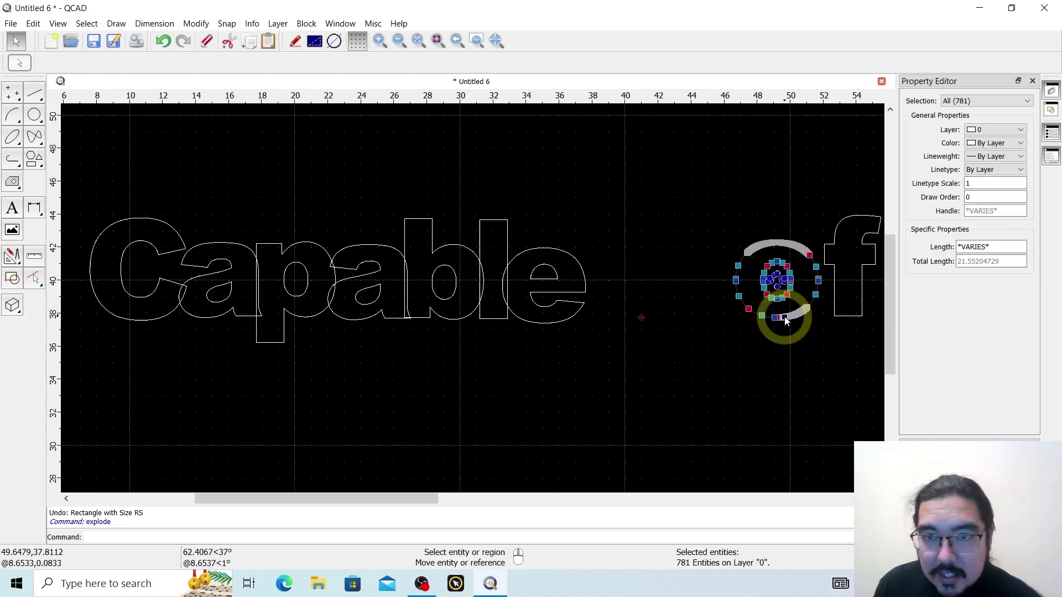
pyautogui.click(753, 316)
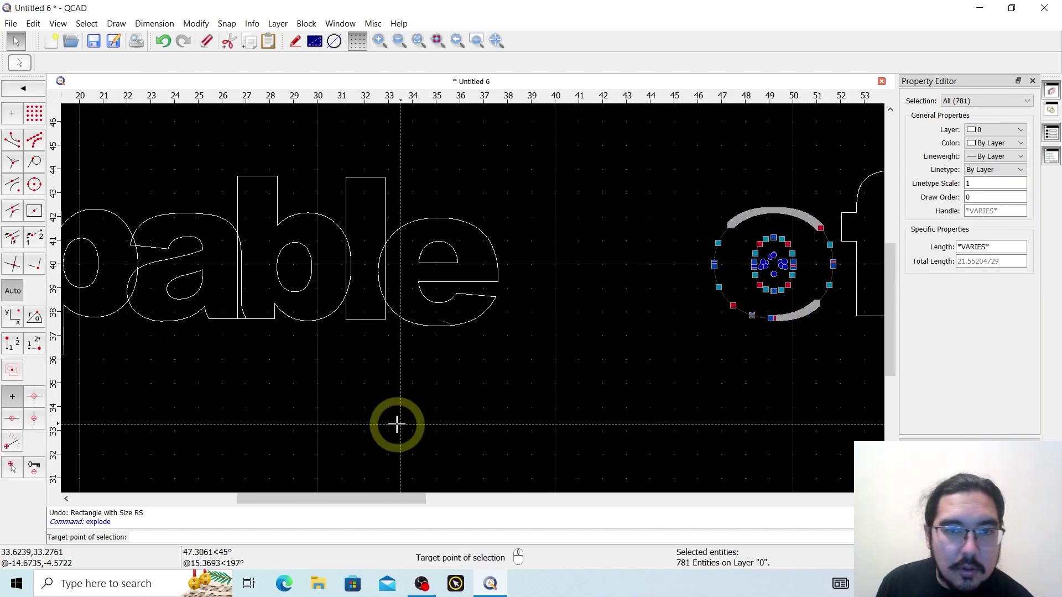
pyautogui.scroll(-2, 250, 433)
pyautogui.scroll(-3, 190, 443)
pyautogui.scroll(4, 188, 429)
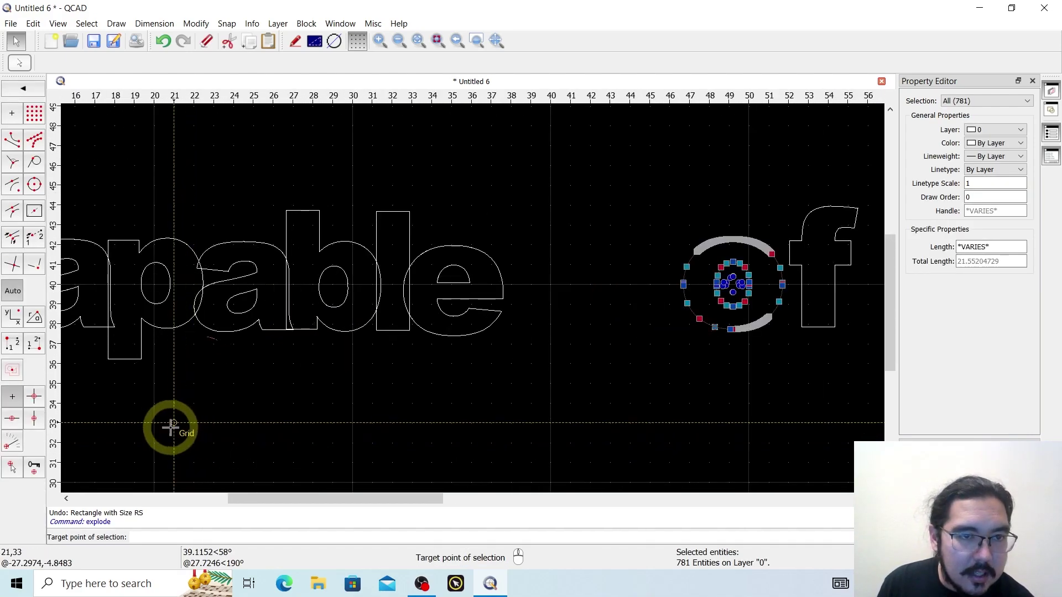
pyautogui.click(169, 427)
# Shift the "o" slightly left and up so it overlaps the descender of the "p", and clear the selection
pyautogui.scroll(4, 128, 454)
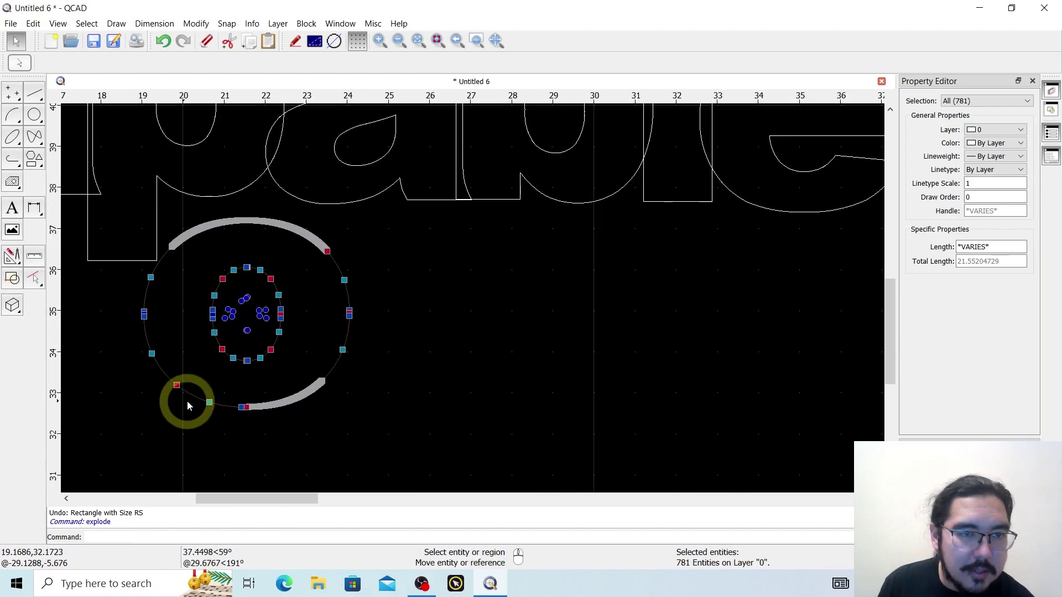
pyautogui.click(210, 403)
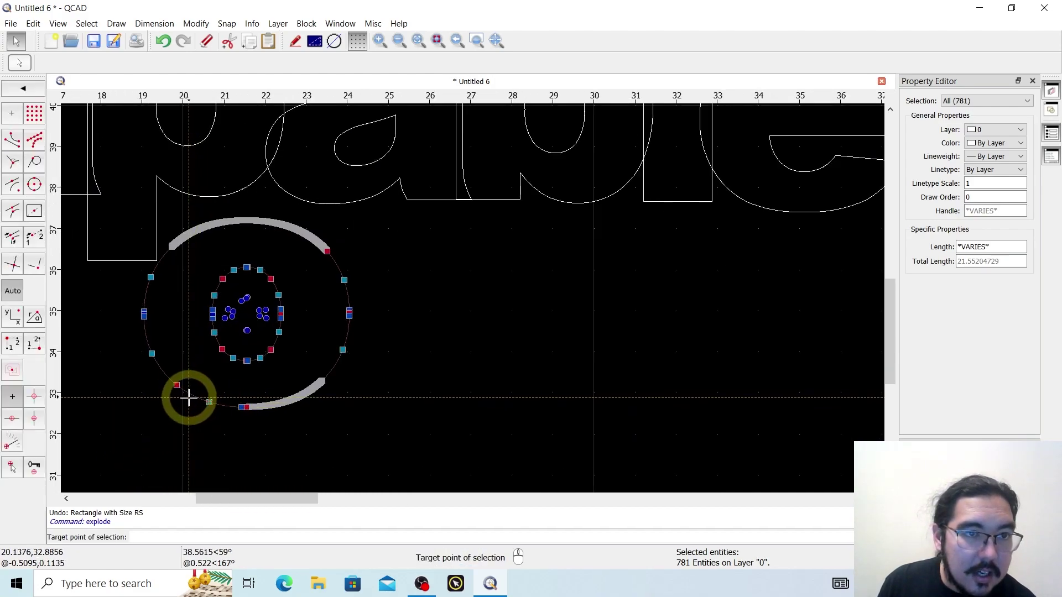
pyautogui.click(193, 402)
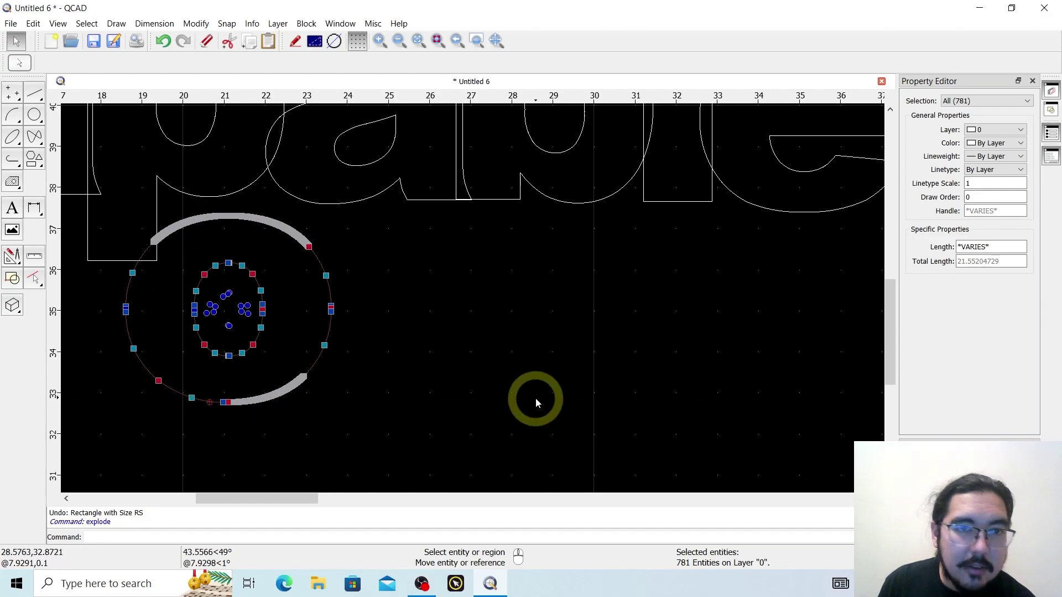
pyautogui.click(514, 392)
# Select the letter "f" and move it beneath "Capable", against the "o" so that its crossbar overlaps it
pyautogui.scroll(-4, 521, 392)
pyautogui.moveTo(690, 399); pyautogui.dragTo(443, 391, button='middle')
pyautogui.moveTo(698, 341); pyautogui.dragTo(818, 131)
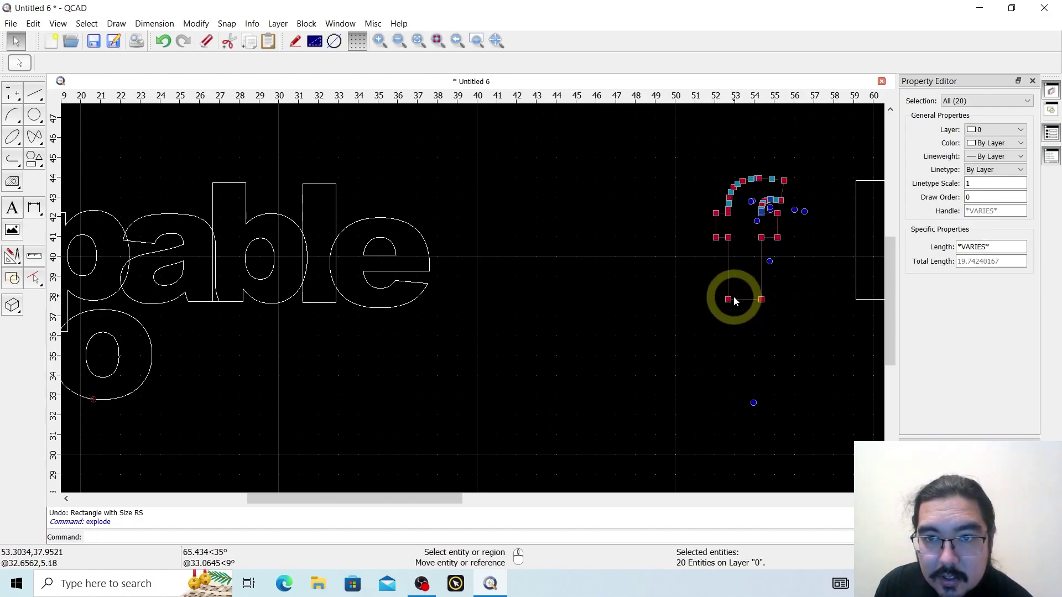
pyautogui.moveTo(735, 299); pyautogui.dragTo(158, 411)
pyautogui.scroll(-6, 328, 427)
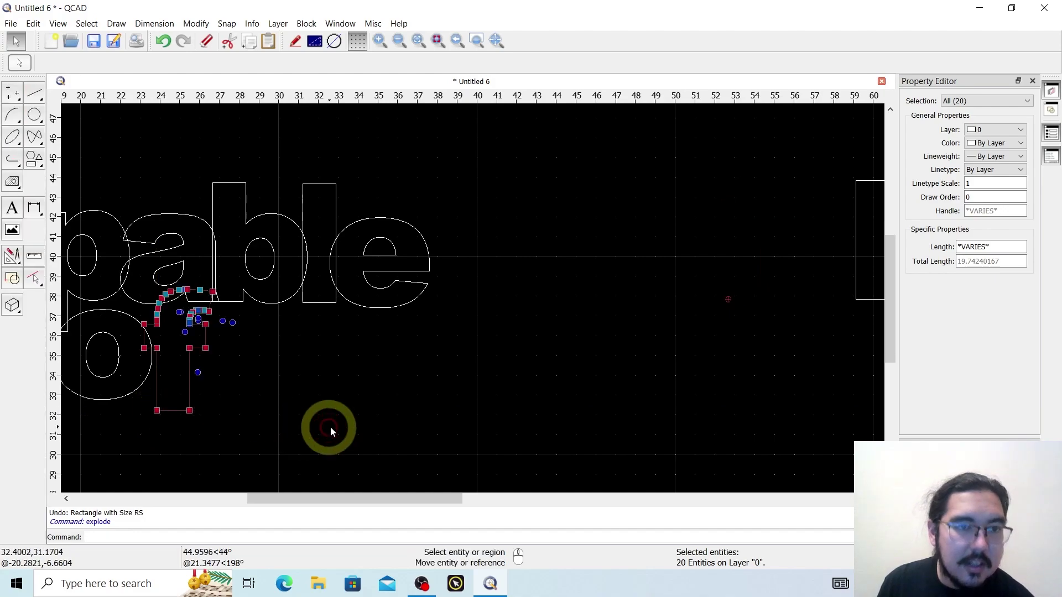
# Select the whole word "ManyThings", move it beneath "Capable of", and clear the selection
pyautogui.press('Escape')
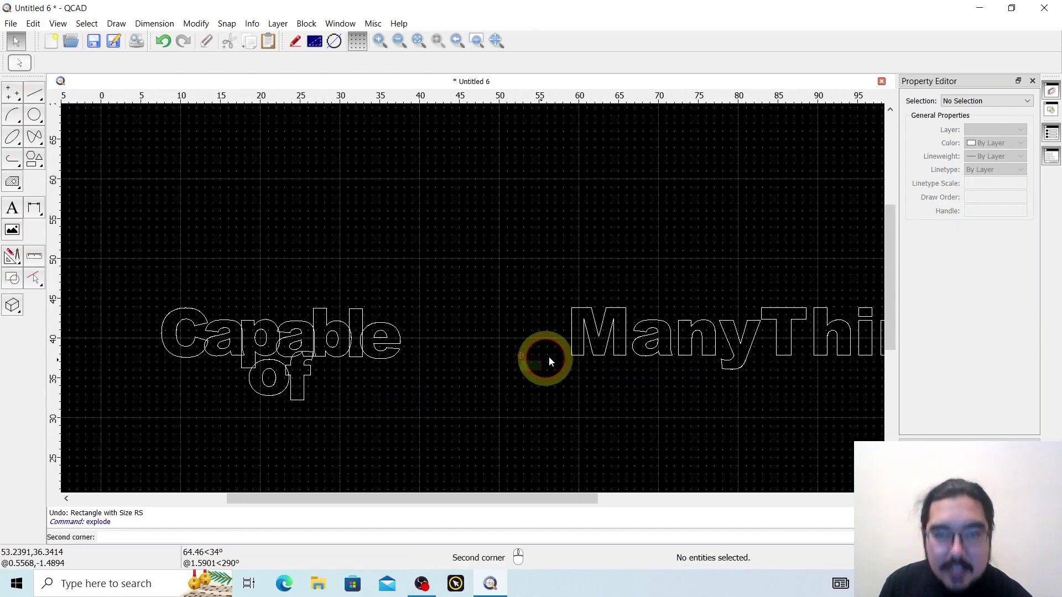
pyautogui.click(632, 282)
pyautogui.moveTo(616, 404); pyautogui.dragTo(505, 367, button='middle')
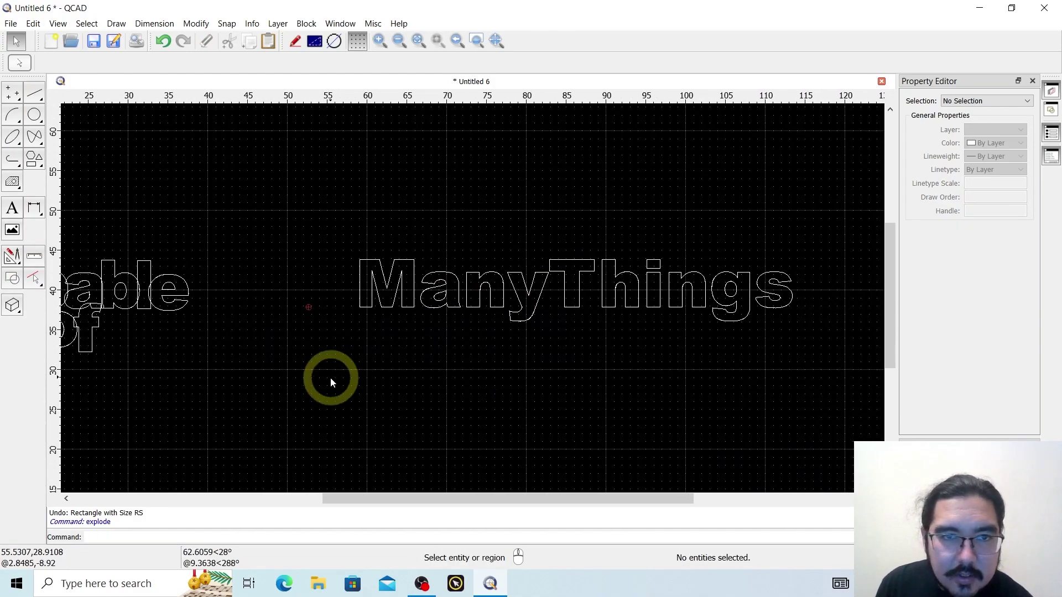
pyautogui.click(330, 377)
pyautogui.click(823, 244)
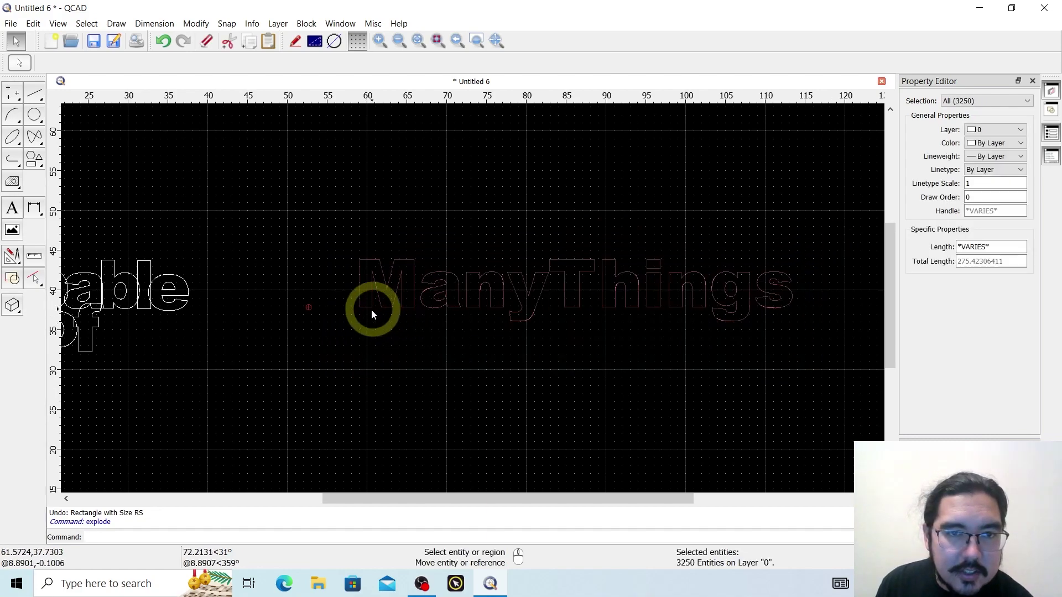
pyautogui.click(368, 310)
pyautogui.scroll(-6, 277, 391)
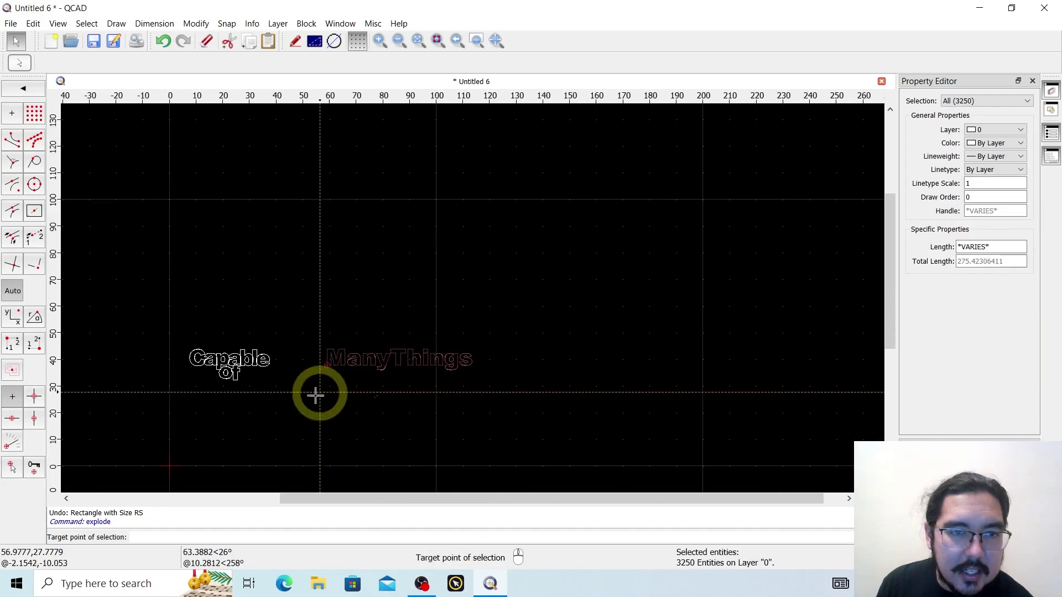
pyautogui.scroll(3, 169, 391)
pyautogui.click(380, 402)
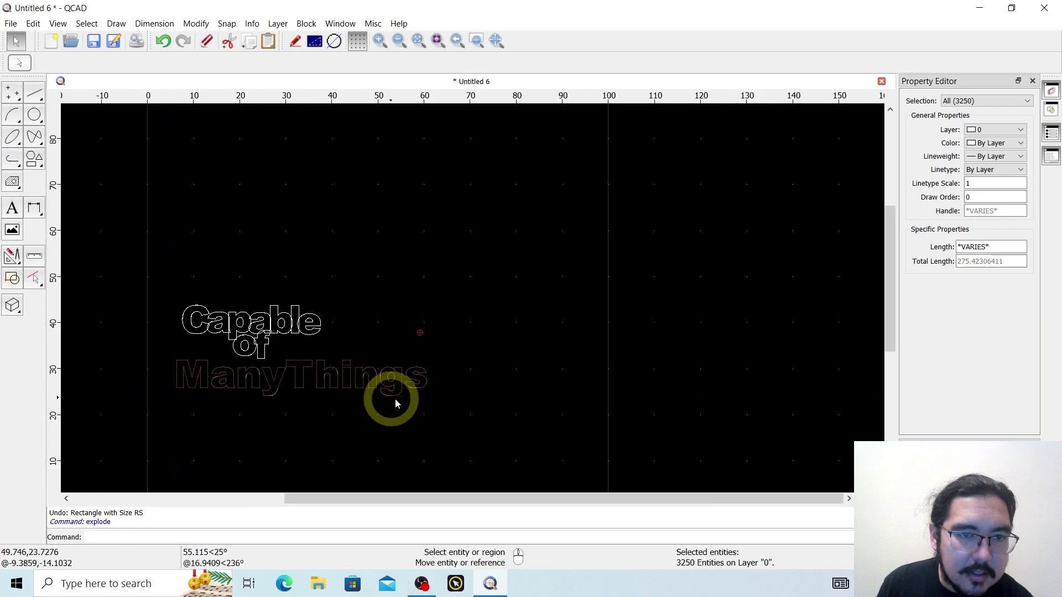
pyautogui.press('Escape')
pyautogui.moveTo(213, 415); pyautogui.dragTo(360, 422, button='middle')
pyautogui.scroll(4, 360, 422)
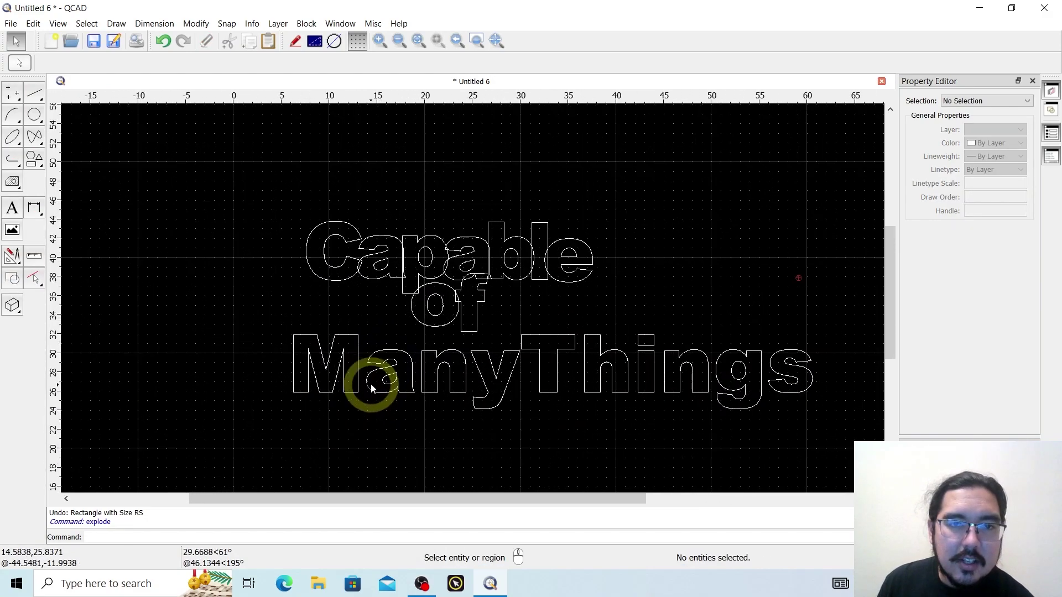
# Move the "M", "a" and "n" of "Many" up beneath "of", with the "n" overlapping the "a" and the "o"
pyautogui.moveTo(207, 438); pyautogui.dragTo(367, 259)
pyautogui.moveTo(340, 414)
pyautogui.mouseDown()
pyautogui.moveTo(299, 380)
pyautogui.moveTo(323, 366)
pyautogui.mouseUp()
pyautogui.moveTo(350, 438)
pyautogui.mouseDown()
pyautogui.moveTo(413, 394)
pyautogui.moveTo(481, 310)
pyautogui.mouseUp()
pyautogui.moveTo(451, 415); pyautogui.dragTo(468, 361)
# Try to move the letter "y" of "Many" up and left, and undo the move
pyautogui.doubleClick(560, 413)
pyautogui.moveTo(559, 412); pyautogui.dragTo(516, 349)
pyautogui.scroll(2, 528, 360)
pyautogui.scroll(-2, 581, 398)
pyautogui.hotkey('ctrl', 'z')
# Move the "y" of "Many" so it overlaps the "n" and "f", and the "T" so it overlaps the "y"
pyautogui.moveTo(502, 434); pyautogui.dragTo(574, 360)
pyautogui.click(615, 333)
pyautogui.scroll(5, 552, 272)
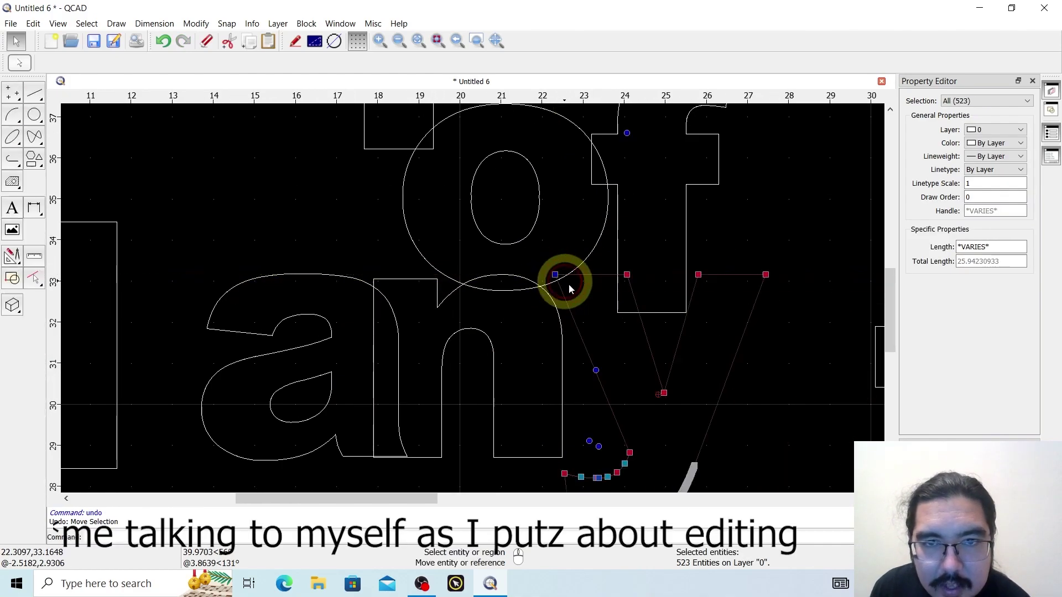
pyautogui.scroll(-5, 782, 375)
pyautogui.scroll(1, 575, 256)
pyautogui.doubleClick(576, 256)
pyautogui.moveTo(576, 256); pyautogui.dragTo(484, 203)
# Move the "h" of "Things" against the "T", and the "i" so it overlaps the "h"
pyautogui.moveTo(644, 399); pyautogui.dragTo(794, 231)
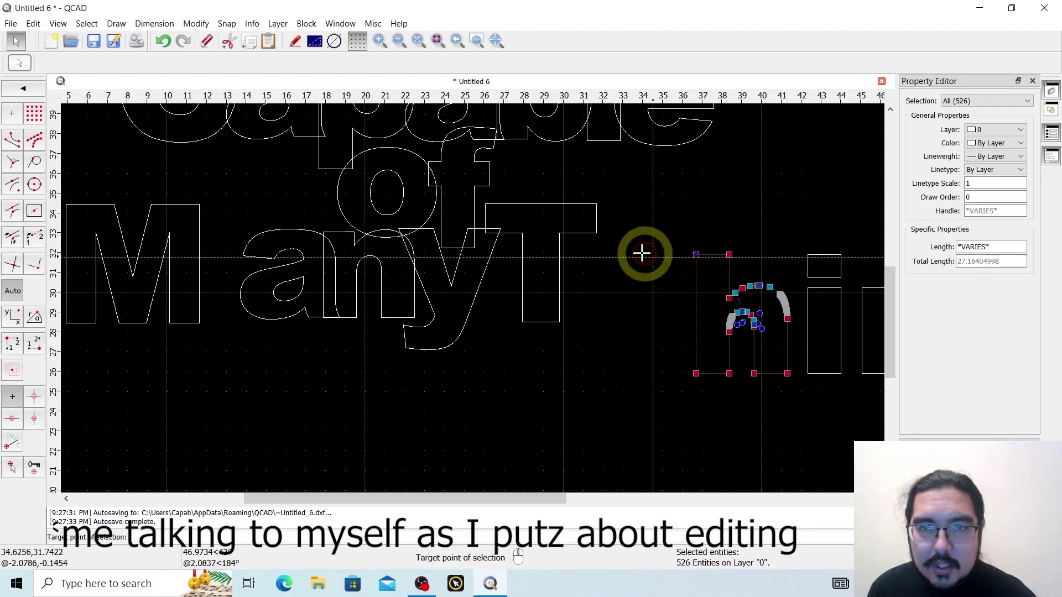
pyautogui.scroll(4, 608, 203)
pyautogui.click(608, 203)
pyautogui.scroll(-2, 711, 221)
pyautogui.doubleClick(718, 218)
pyautogui.scroll(-2, 719, 218)
pyautogui.moveTo(719, 218); pyautogui.dragTo(512, 192)
# Move the "n" of "Things" so it overlaps the "i", and the "g" so it overlaps the "n"
pyautogui.scroll(-2, 513, 192)
pyautogui.moveTo(641, 364); pyautogui.dragTo(777, 251)
pyautogui.moveTo(741, 299); pyautogui.dragTo(593, 244)
pyautogui.click(593, 244)
pyautogui.scroll(2, 776, 296)
pyautogui.doubleClick(799, 267)
pyautogui.scroll(2, 799, 268)
pyautogui.moveTo(799, 268); pyautogui.dragTo(493, 220)
# Move the final "s" so it overlaps the "g", and shift the "M" right to meet the "a" of "Many"
pyautogui.scroll(-2, 579, 301)
pyautogui.scroll(2, 682, 292)
pyautogui.doubleClick(683, 292)
pyautogui.moveTo(683, 292); pyautogui.dragTo(285, 227)
pyautogui.scroll(-3, 177, 338)
pyautogui.scroll(3, 177, 337)
pyautogui.doubleClick(261, 207)
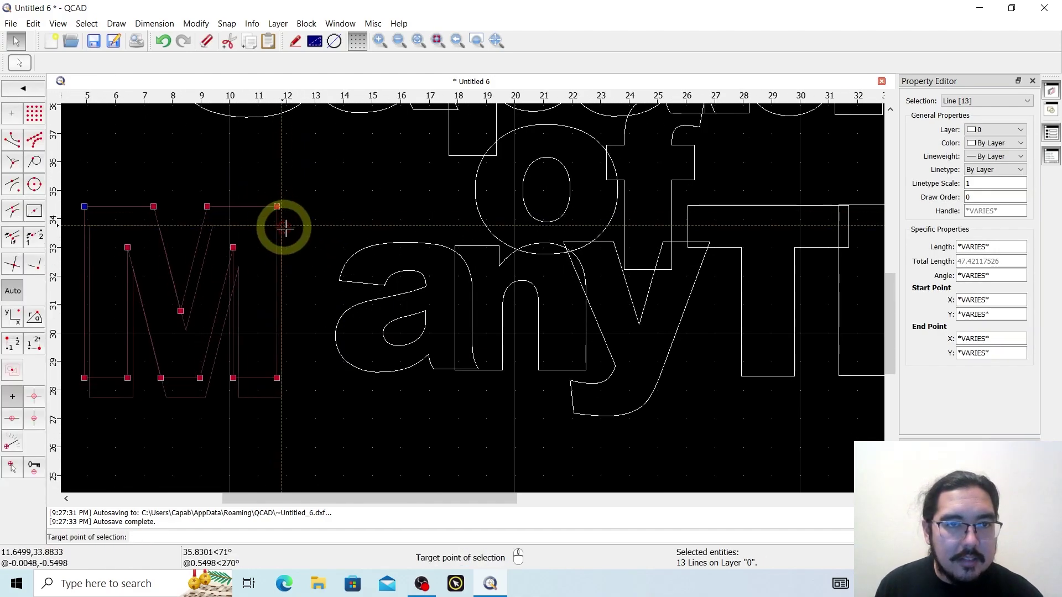
pyautogui.click(340, 201)
pyautogui.scroll(-4, 384, 171)
pyautogui.scroll(-1, 515, 369)
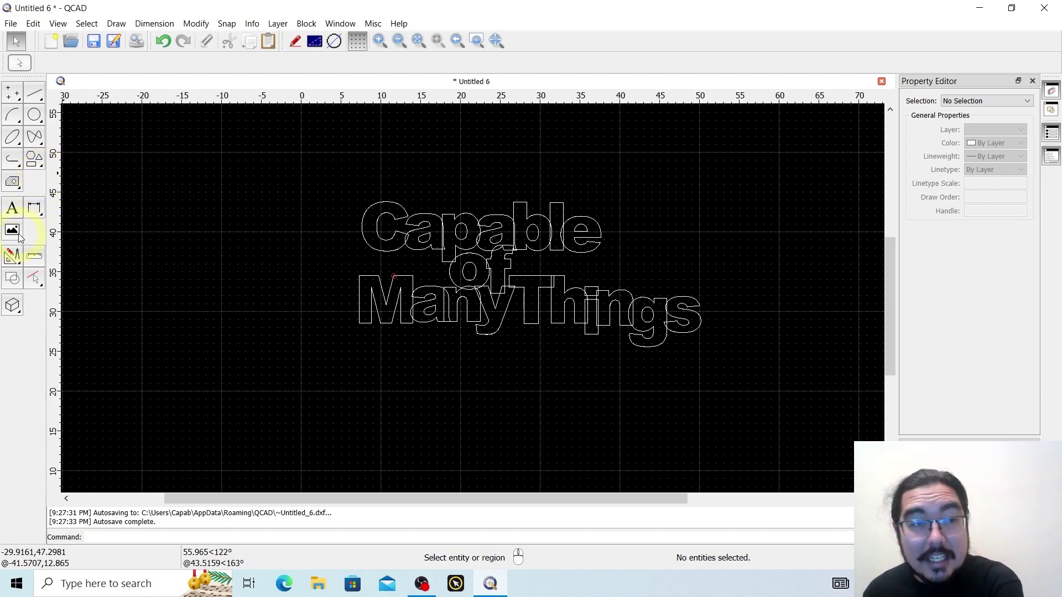
# Break out the overlapping outline segments between the "C" and first "a" of "Capable", with Remove Segment enabled
pyautogui.click(12, 258)
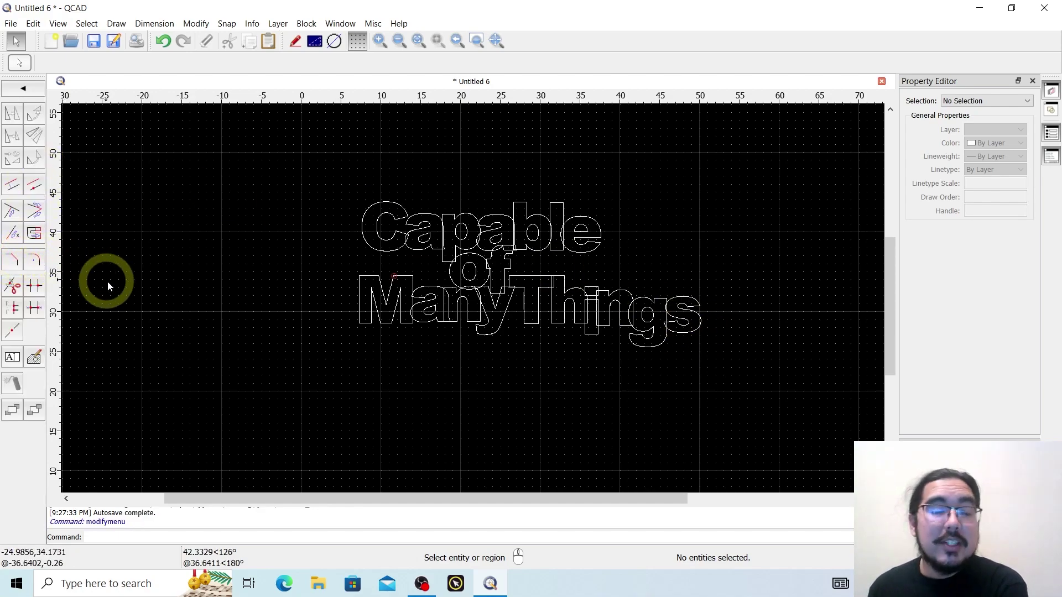
pyautogui.click(34, 286)
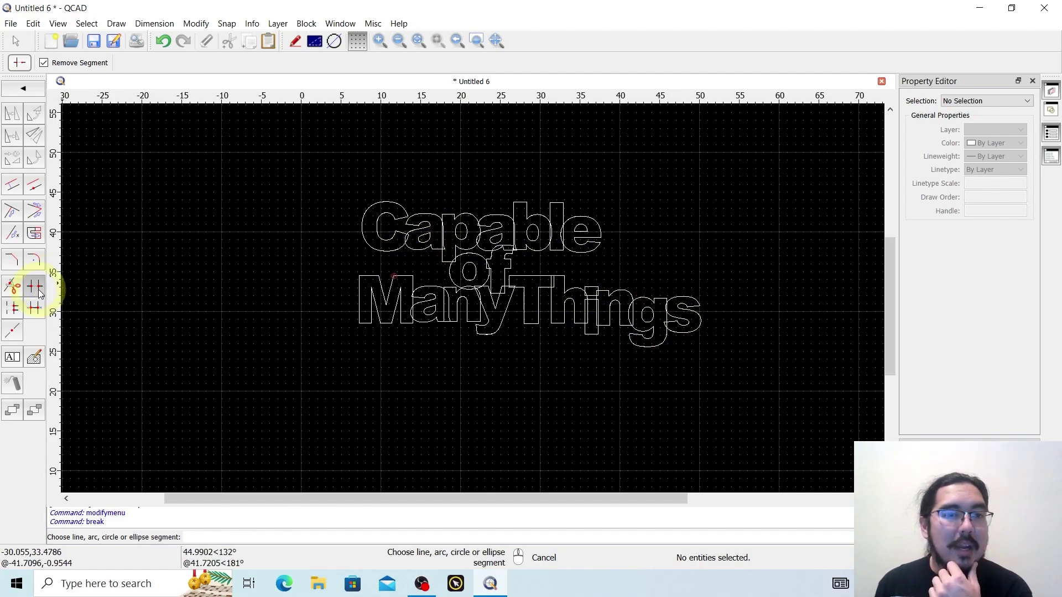
pyautogui.scroll(10, 422, 243)
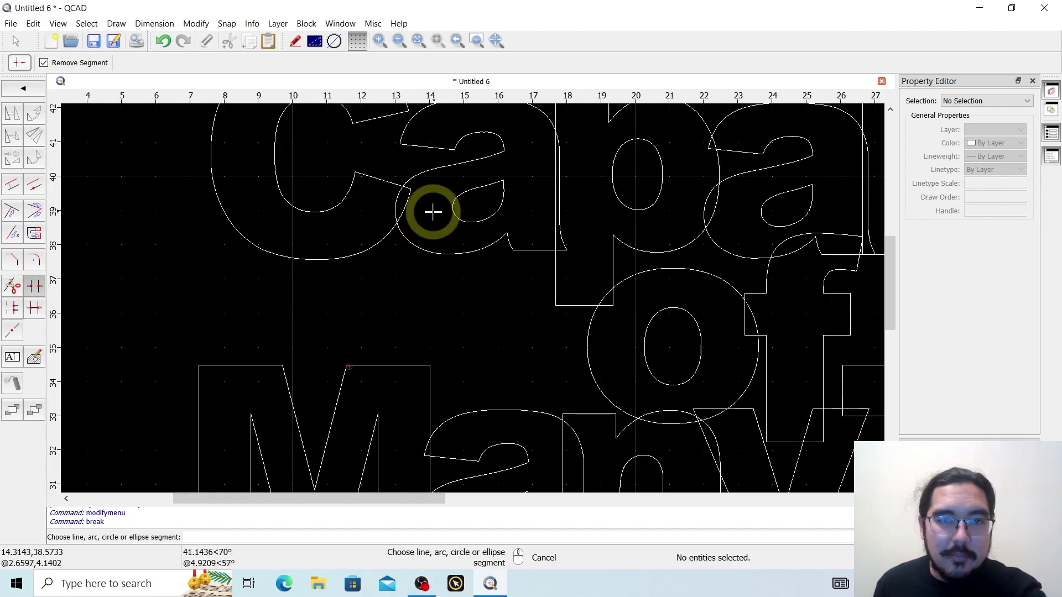
pyautogui.click(380, 157)
pyautogui.click(352, 232)
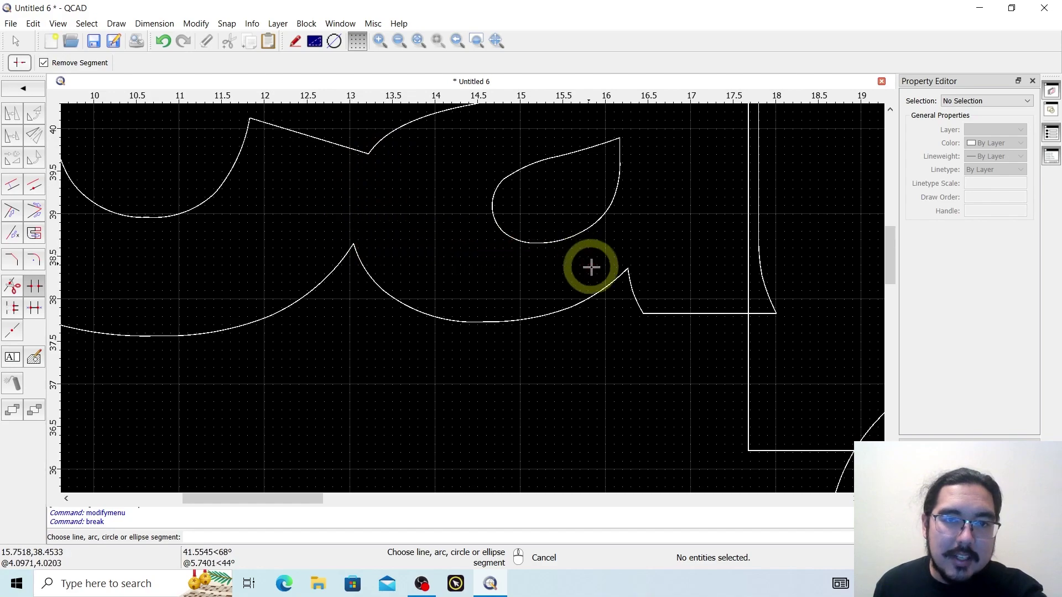
pyautogui.scroll(-2, 646, 258)
pyautogui.scroll(3, 646, 258)
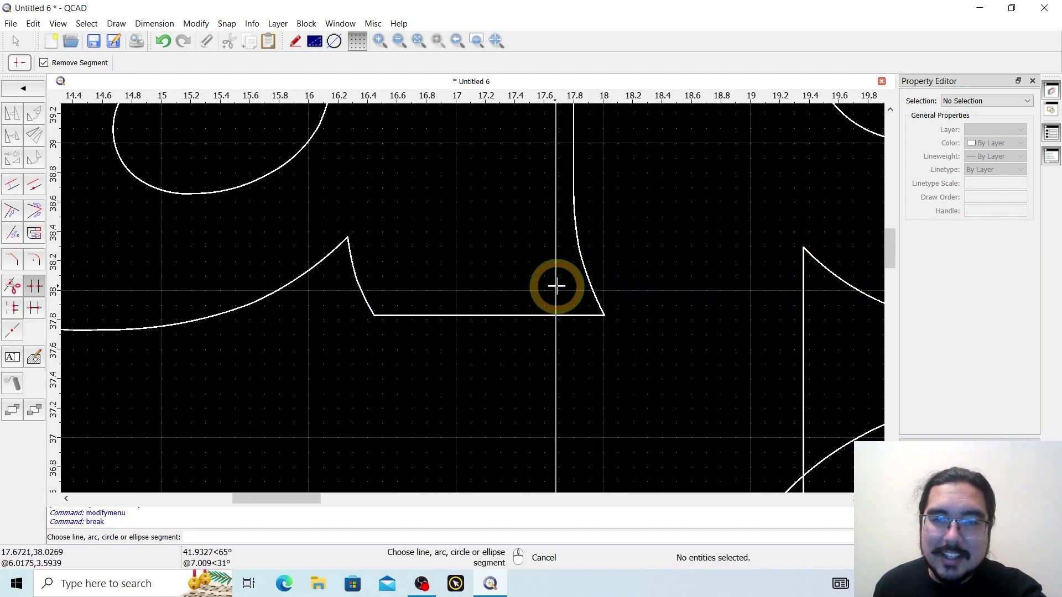
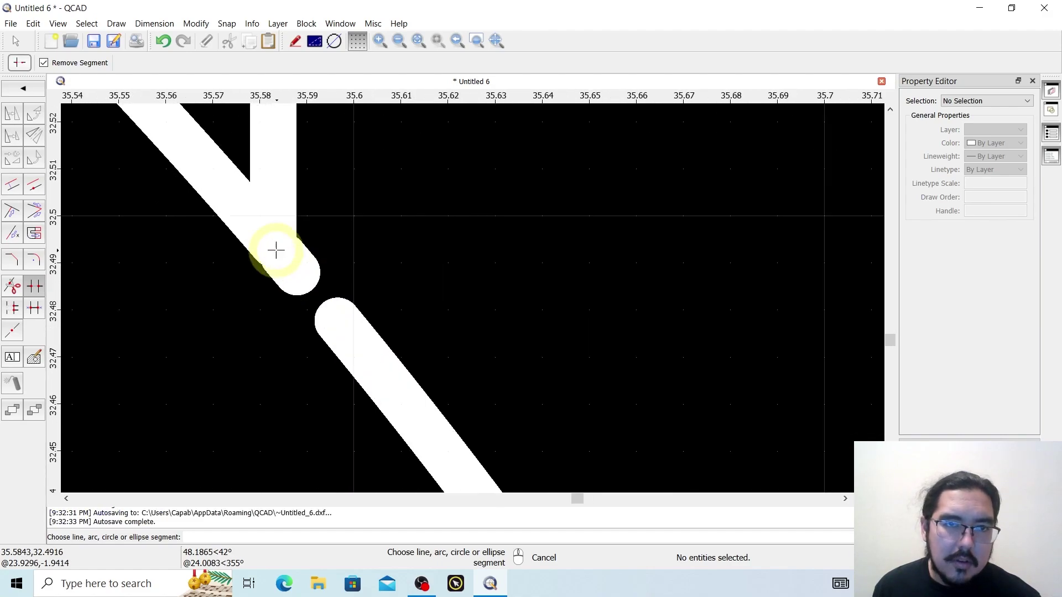
# Try to break out the tiny segment where the "h" meets the dot of the "i", and undo it
pyautogui.scroll(-5, 332, 313)
pyautogui.scroll(5, 356, 361)
pyautogui.click(287, 368)
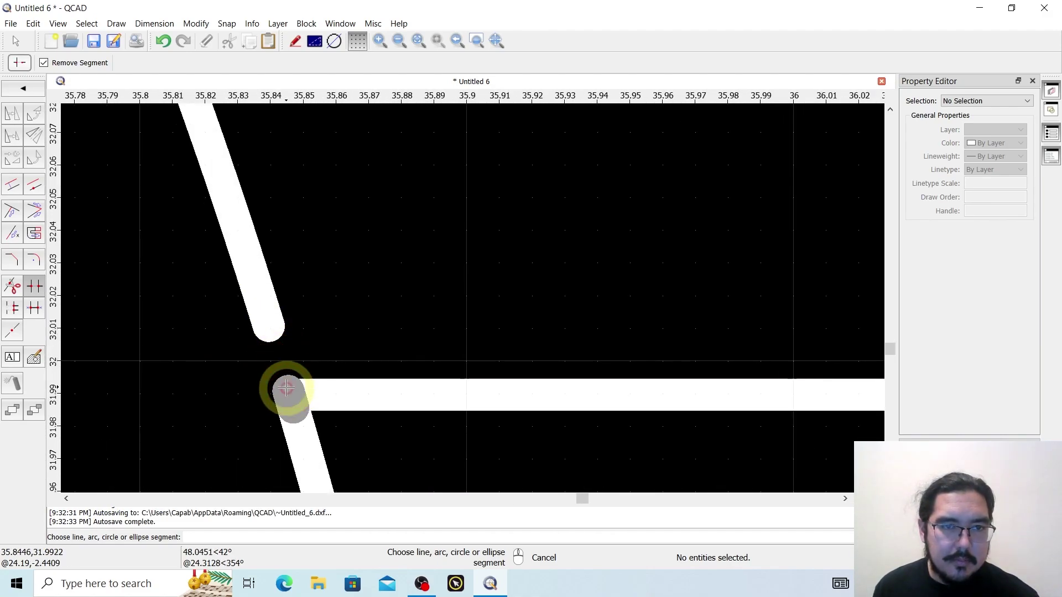
pyautogui.hotkey('ctrl', 'z')
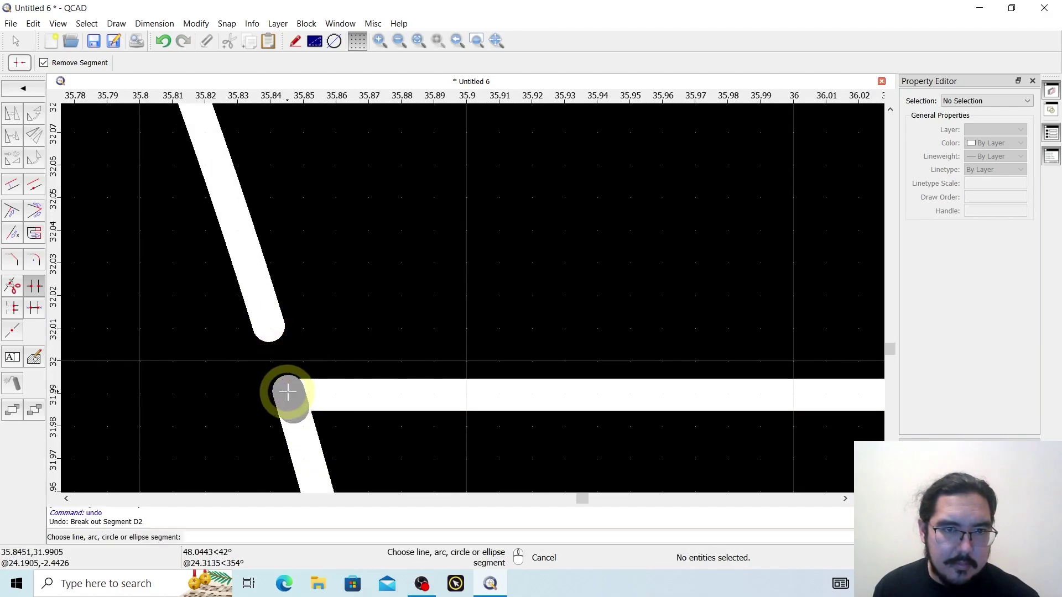
# Break out the overlapping outline segments between the "n", "g" and "s" of "Things"
pyautogui.scroll(-15, 712, 282)
pyautogui.click(726, 239)
pyautogui.scroll(3, 585, 334)
pyautogui.scroll(-3, 585, 334)
pyautogui.scroll(15, 574, 237)
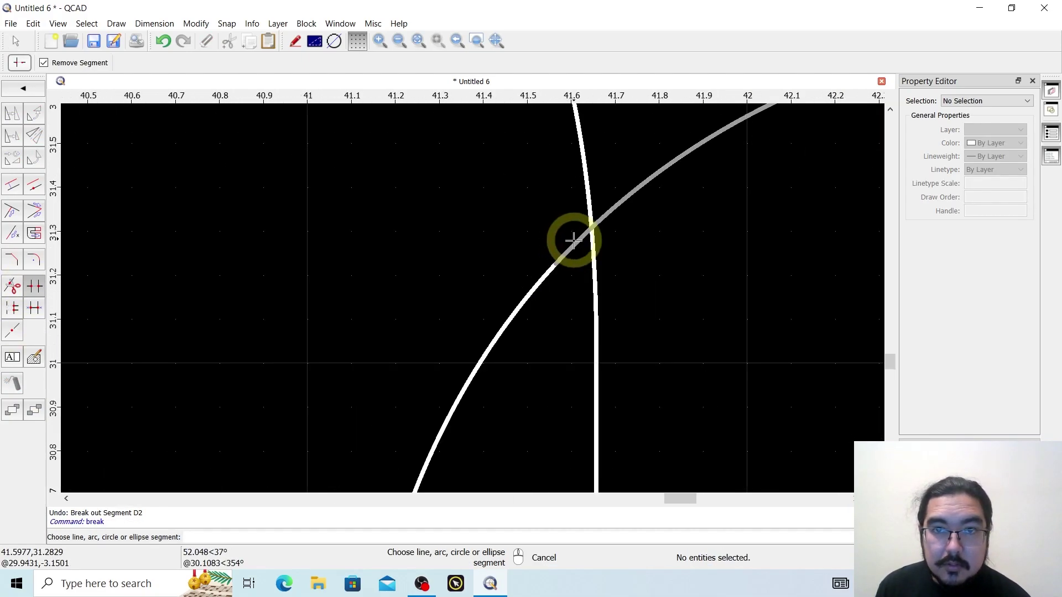
pyautogui.scroll(-12, 649, 372)
pyautogui.scroll(3, 692, 384)
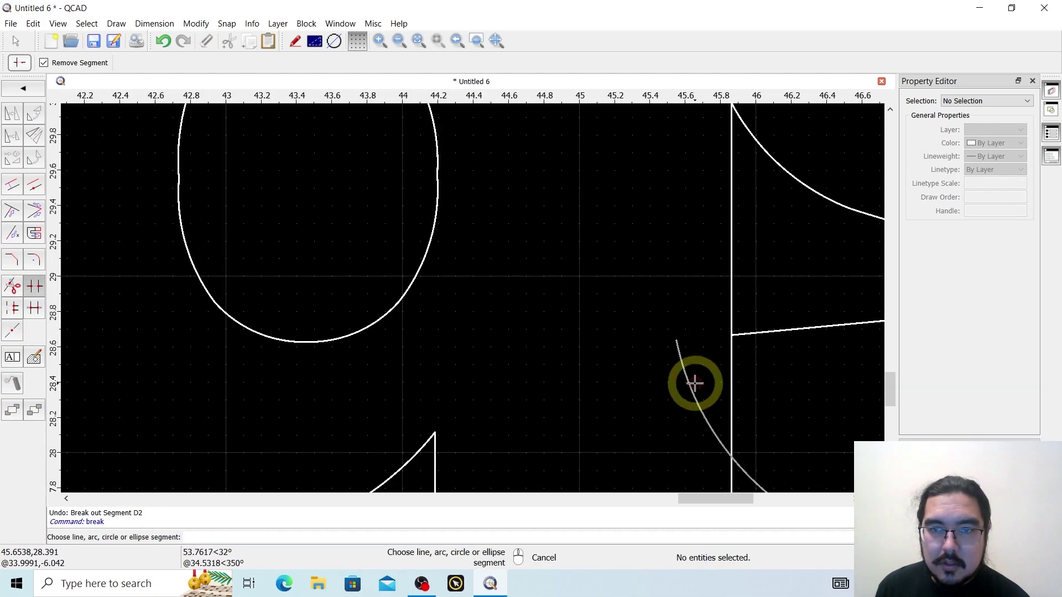
pyautogui.scroll(-6, 721, 247)
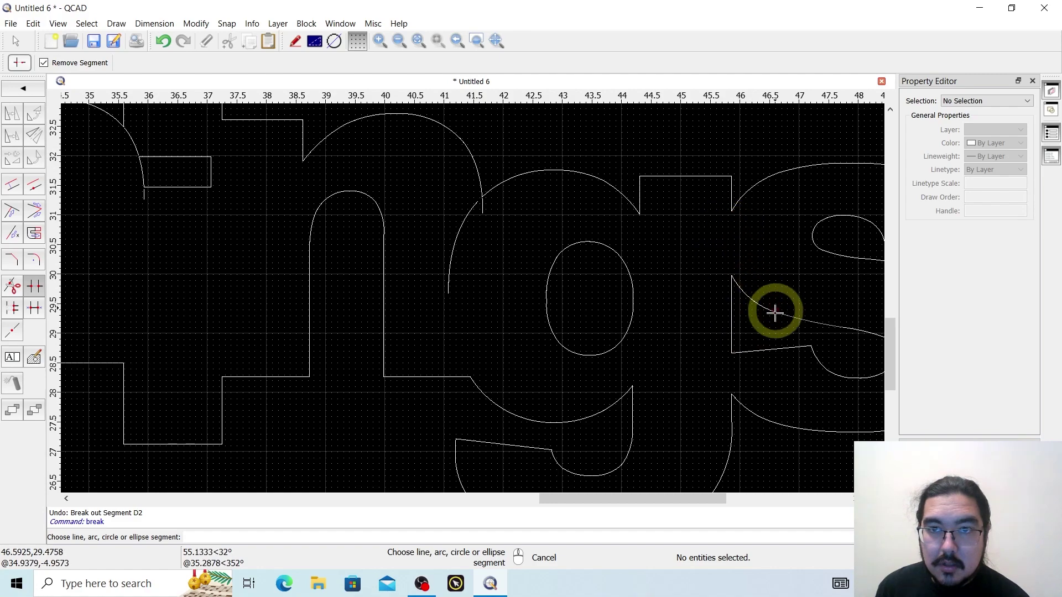
pyautogui.scroll(-5, 772, 318)
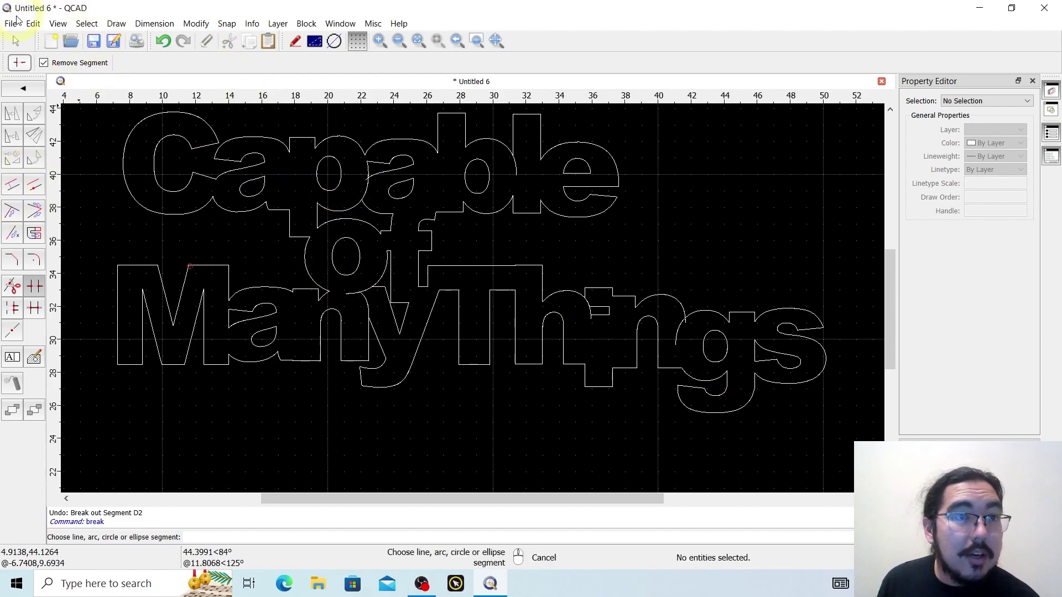
# Break out the leftover line fragments just above the lower junction of the "p" and second "a" in "Capable"
pyautogui.click(17, 40)
pyautogui.scroll(5, 441, 218)
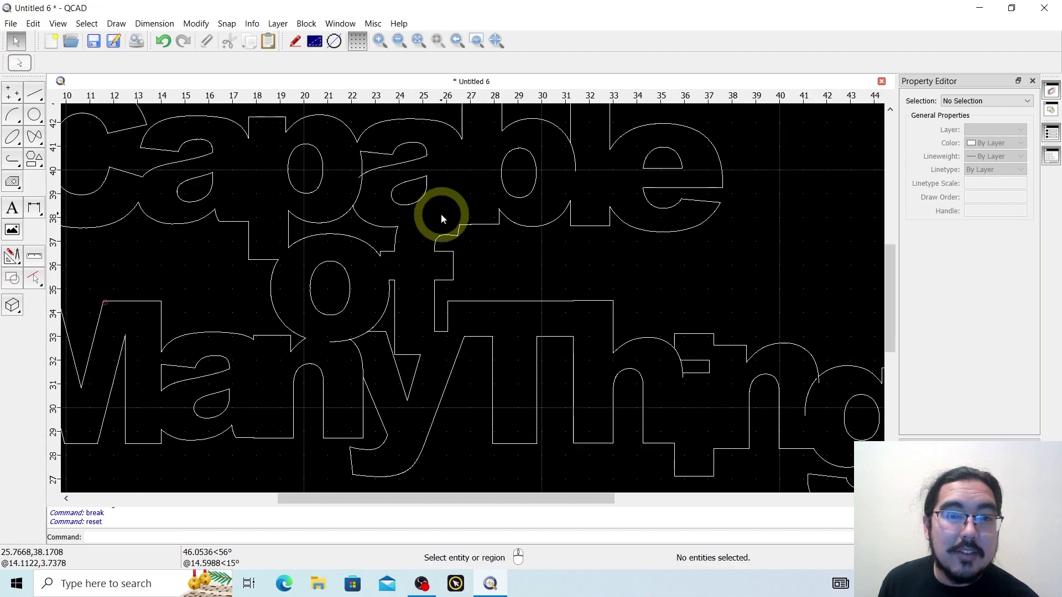
pyautogui.scroll(6, 322, 199)
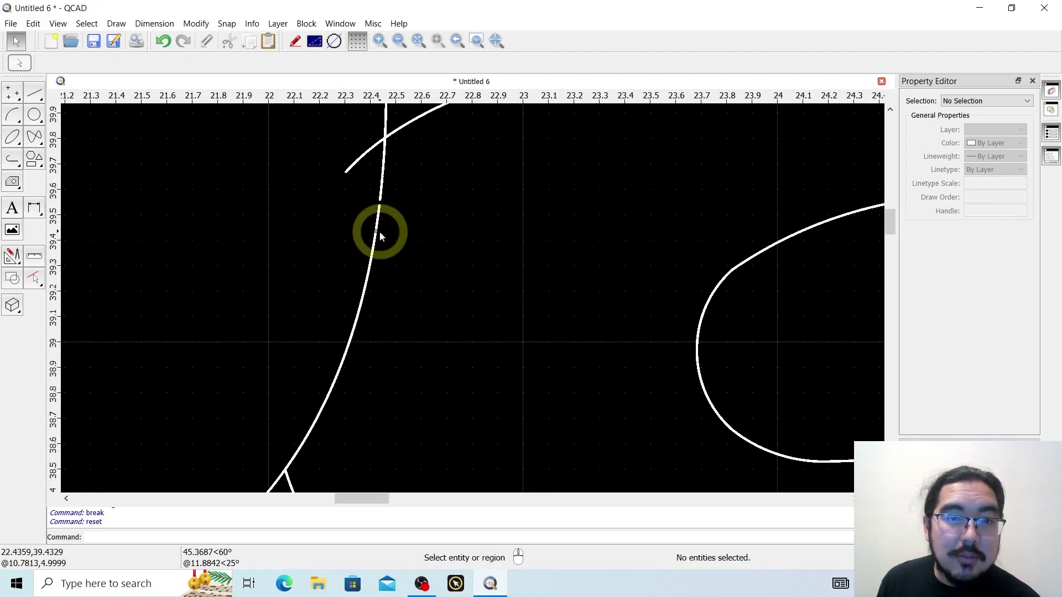
pyautogui.scroll(-3, 387, 277)
pyautogui.scroll(8, 389, 286)
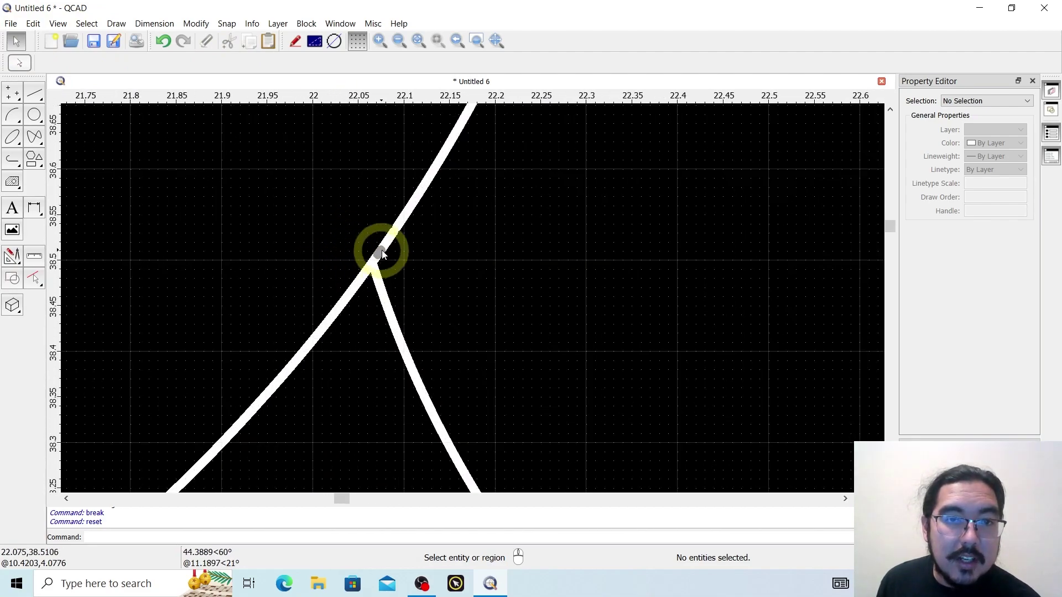
pyautogui.click(13, 257)
pyautogui.click(32, 291)
pyautogui.scroll(5, 383, 264)
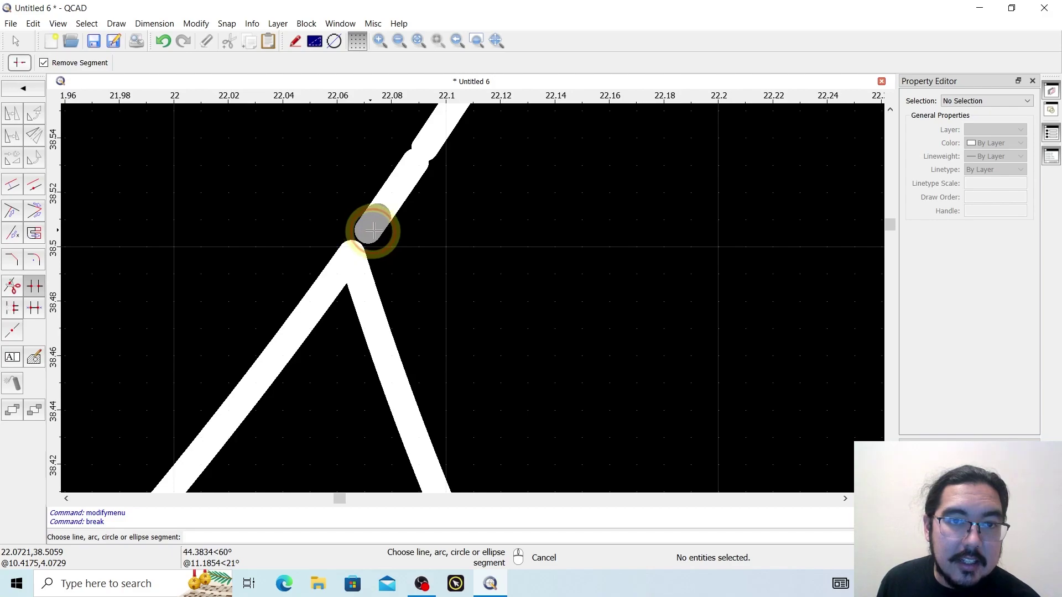
pyautogui.click(375, 222)
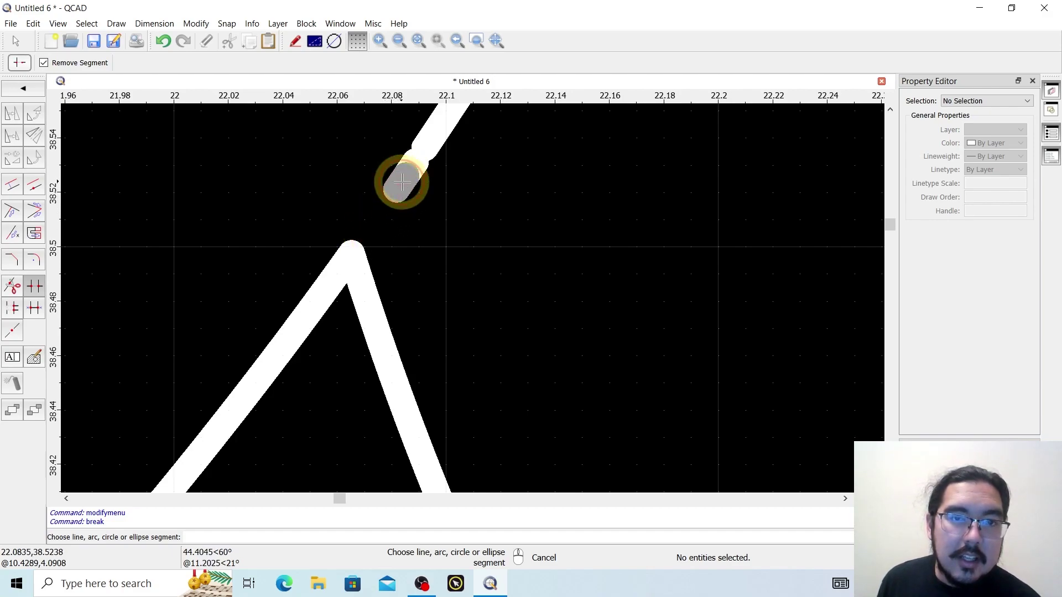
pyautogui.click(402, 183)
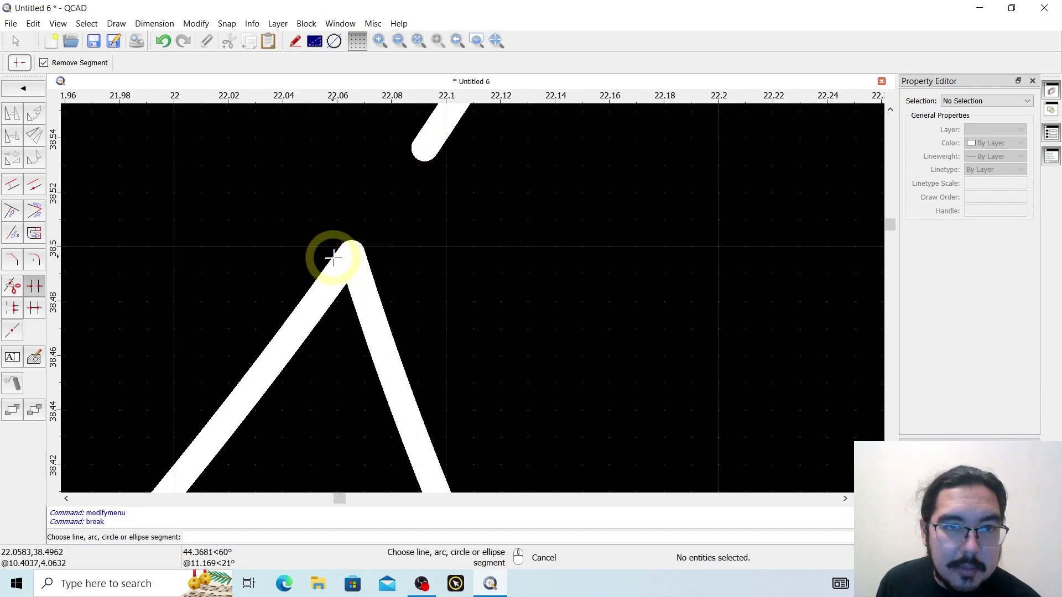
# Break out the short overlapping segments below the upper crossing of the "p" and second "a" in "Capable"
pyautogui.scroll(-5, 382, 264)
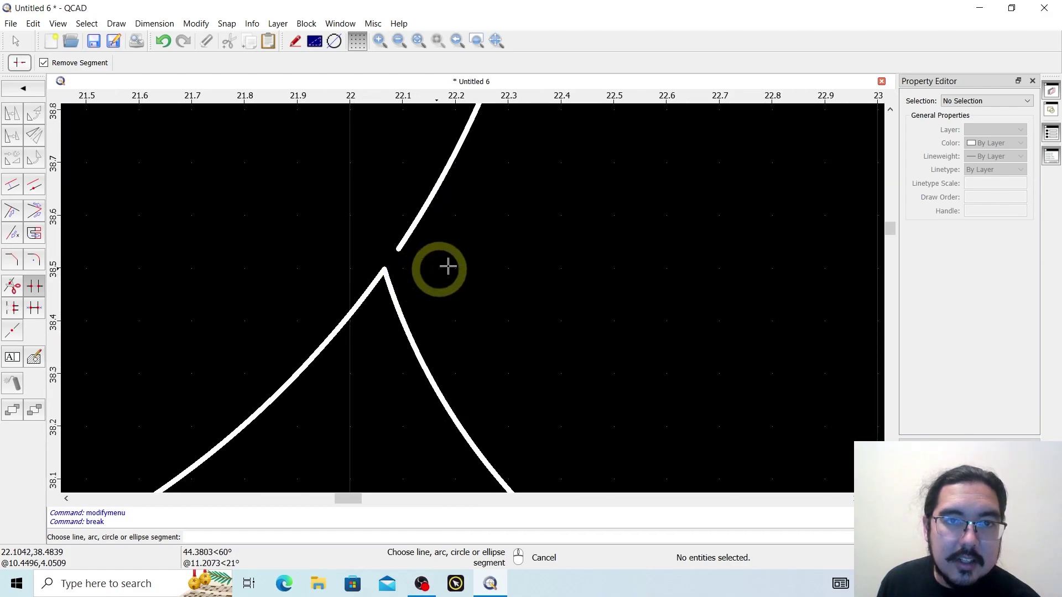
pyautogui.scroll(-5, 447, 266)
pyautogui.scroll(6, 474, 176)
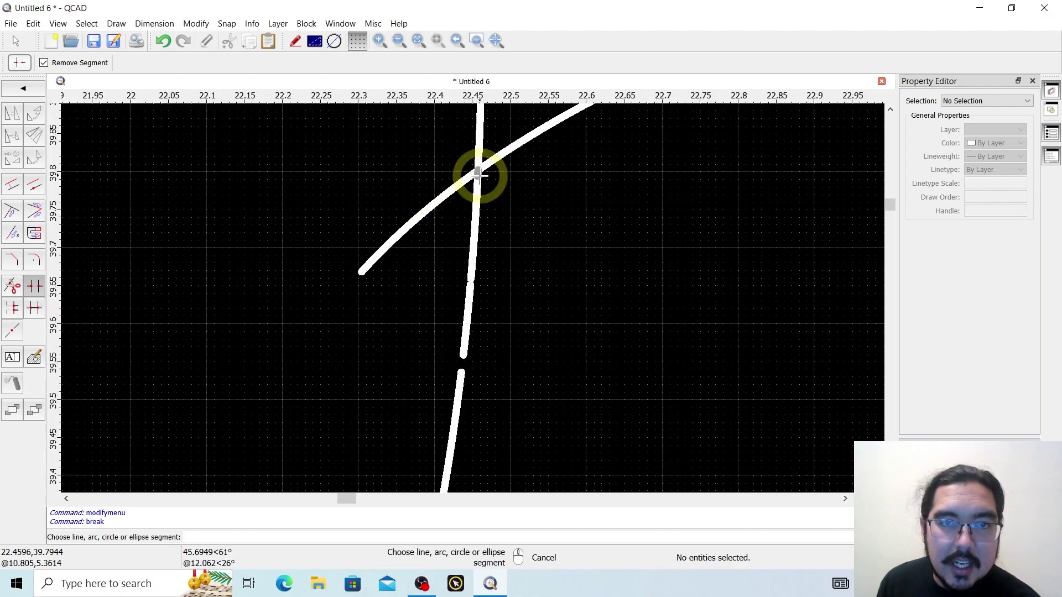
pyautogui.scroll(5, 479, 175)
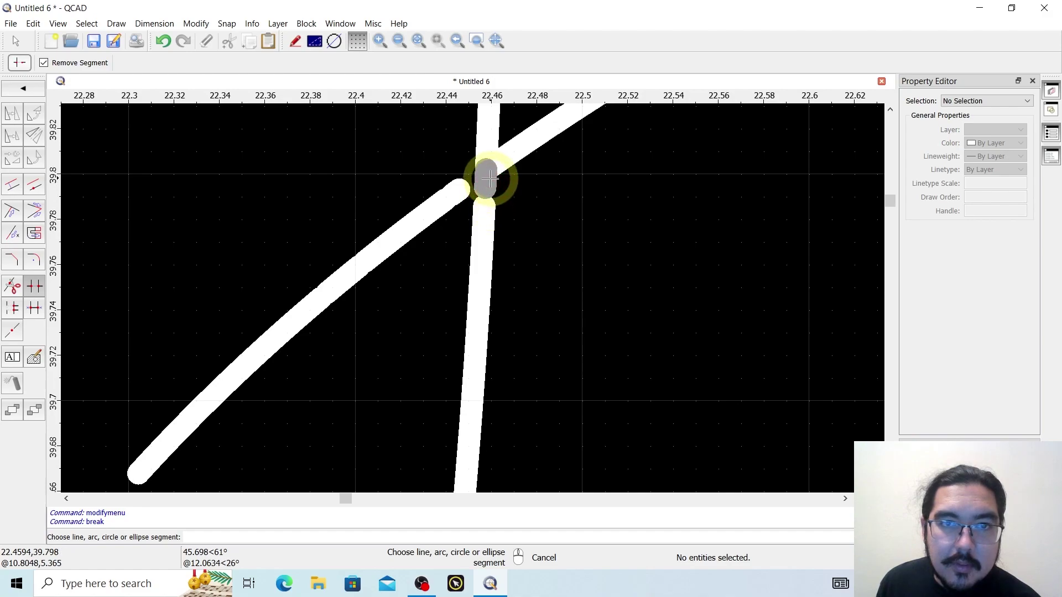
pyautogui.click(490, 177)
pyautogui.click(484, 207)
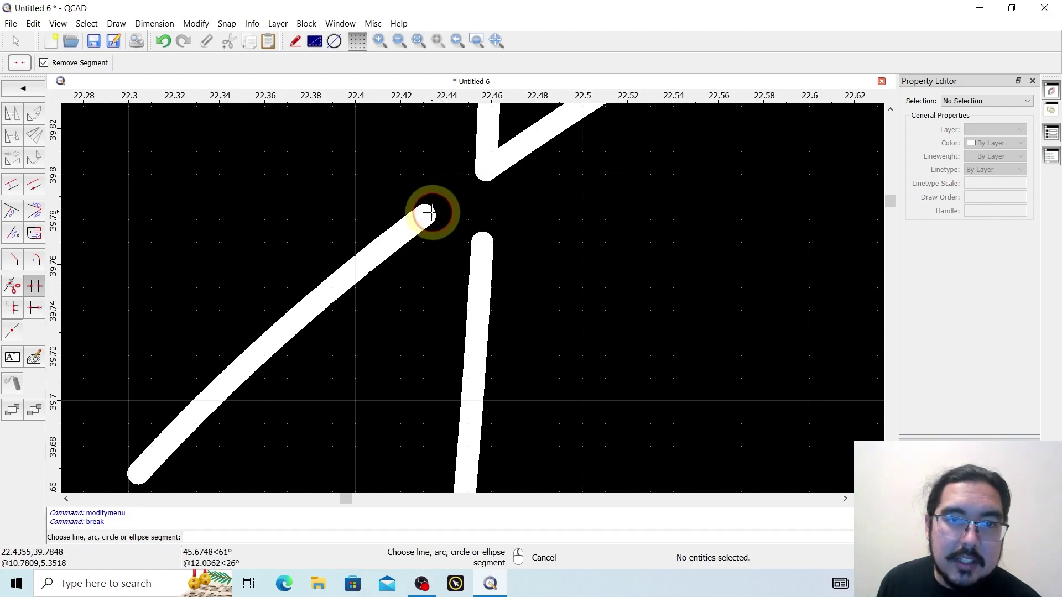
pyautogui.click(482, 250)
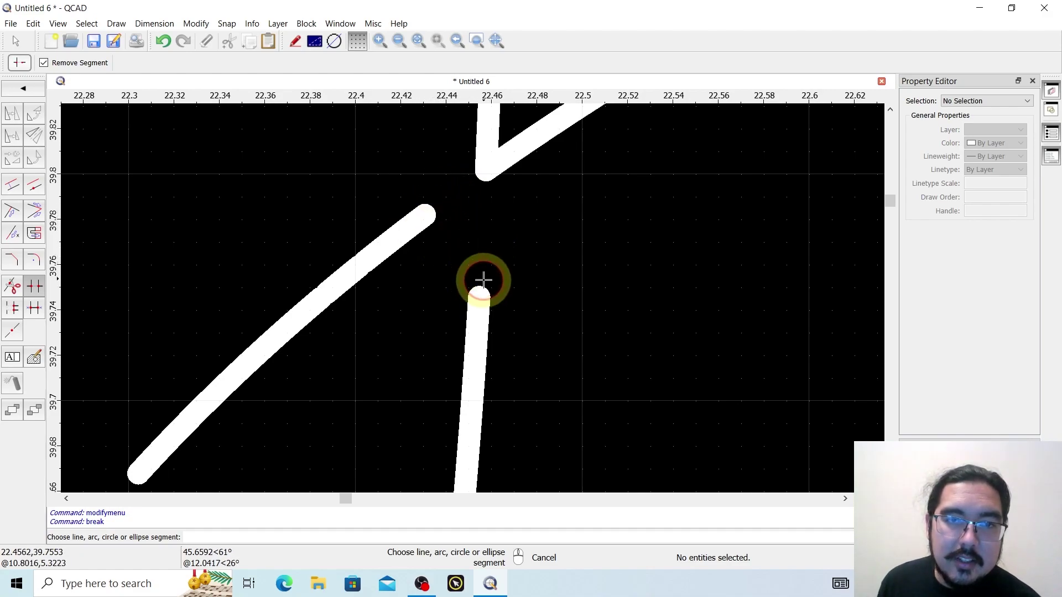
pyautogui.click(418, 218)
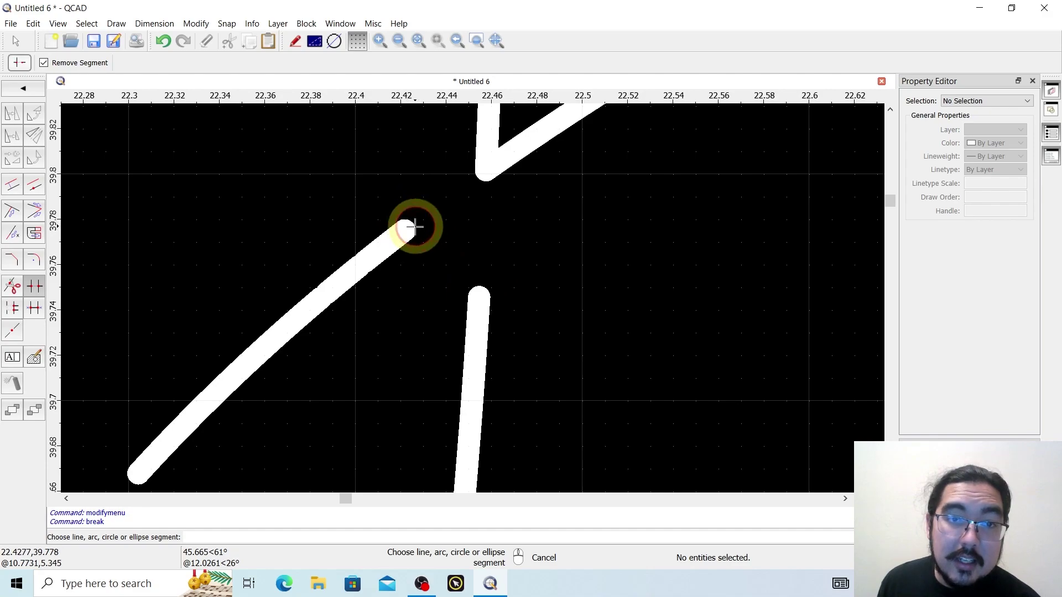
pyautogui.scroll(-5, 463, 268)
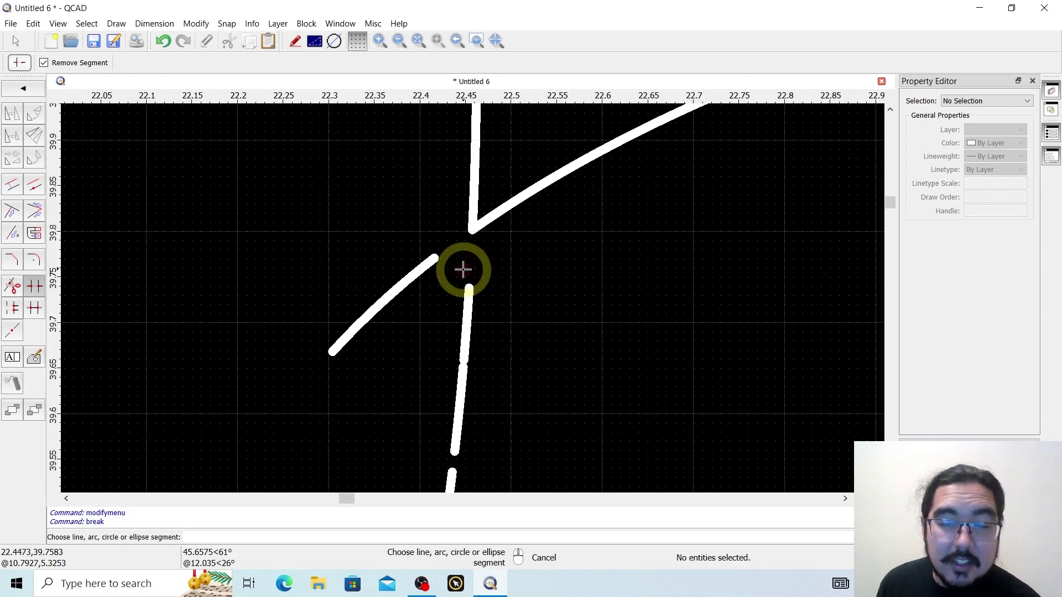
# Delete the leftover line fragments just below the upper crossing of the "p" and second "a" in "Capable"
pyautogui.scroll(-10, 463, 270)
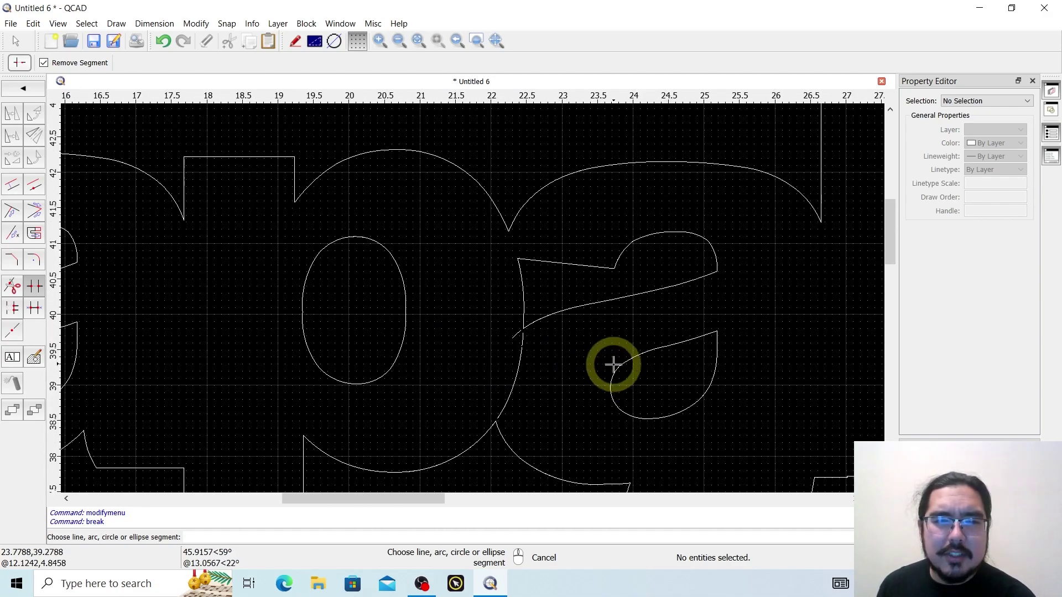
pyautogui.scroll(-5, 613, 364)
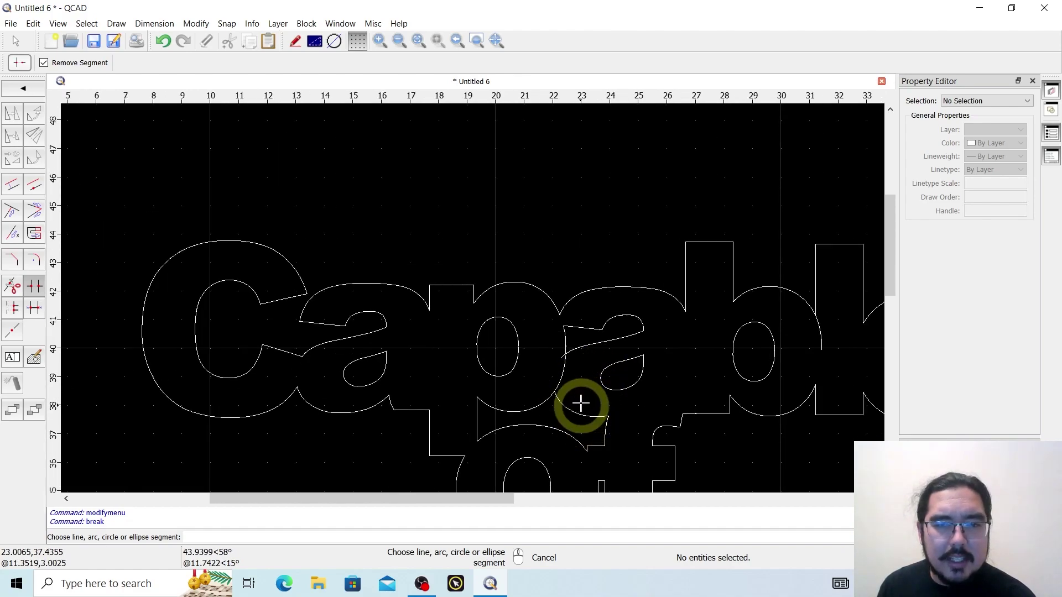
pyautogui.scroll(7, 571, 379)
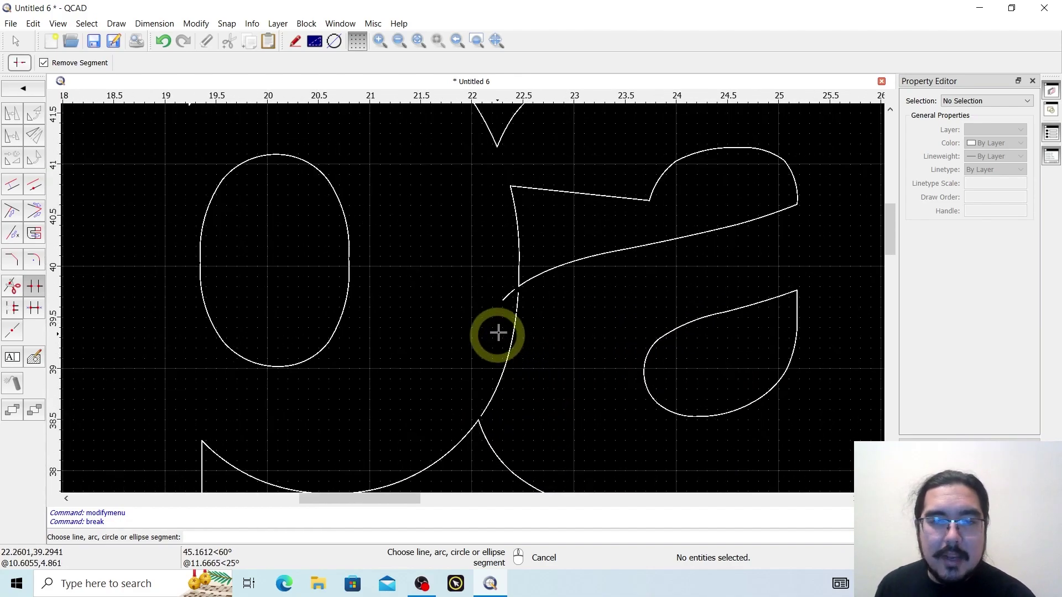
pyautogui.scroll(8, 498, 332)
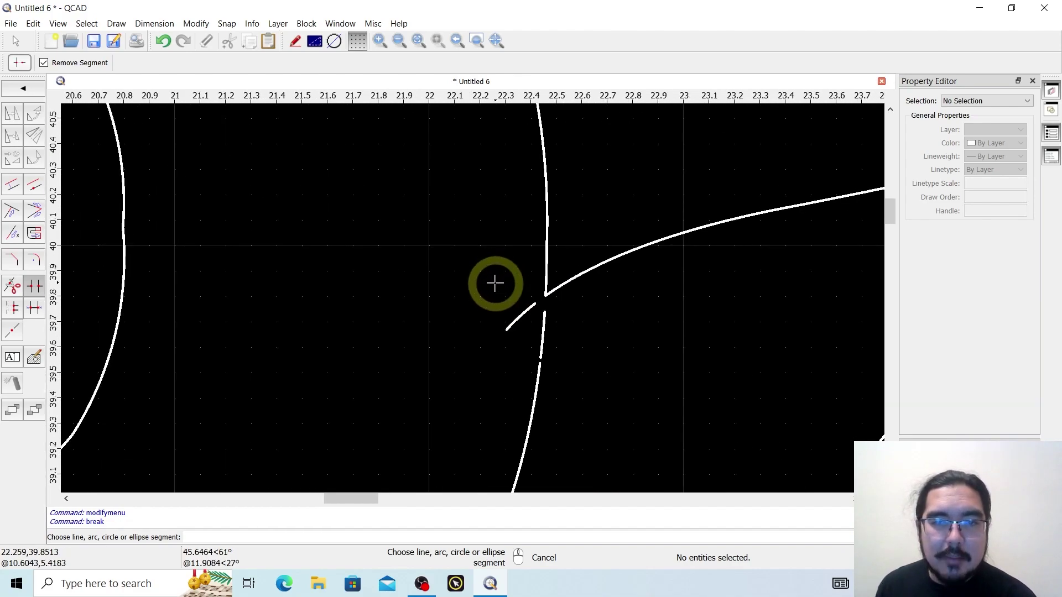
pyautogui.click(37, 91)
pyautogui.click(18, 43)
pyautogui.click(505, 386)
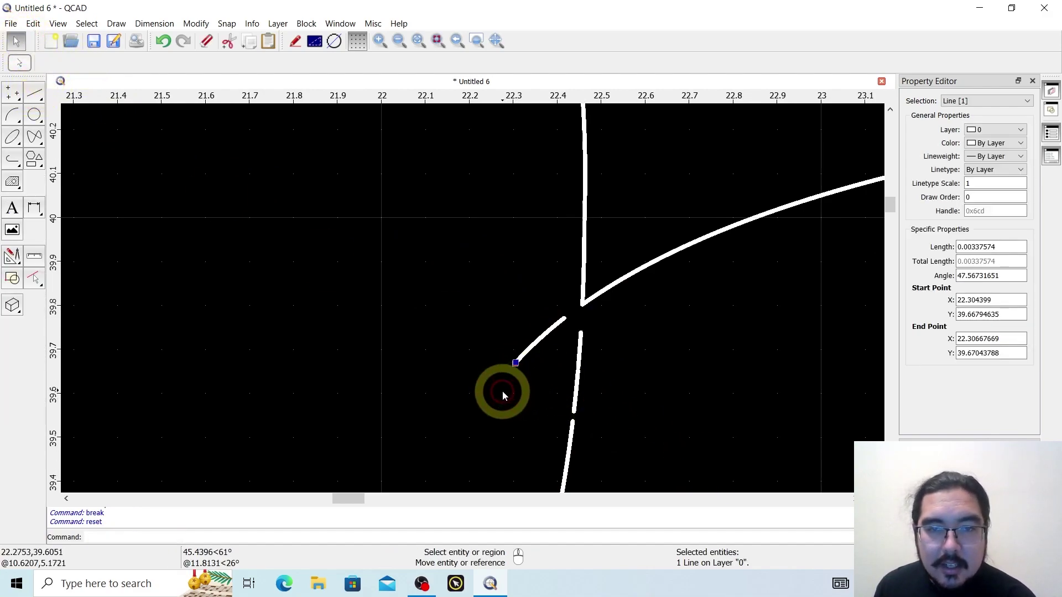
pyautogui.moveTo(499, 387); pyautogui.dragTo(632, 427)
pyautogui.press('Delete')
pyautogui.press('Delete')
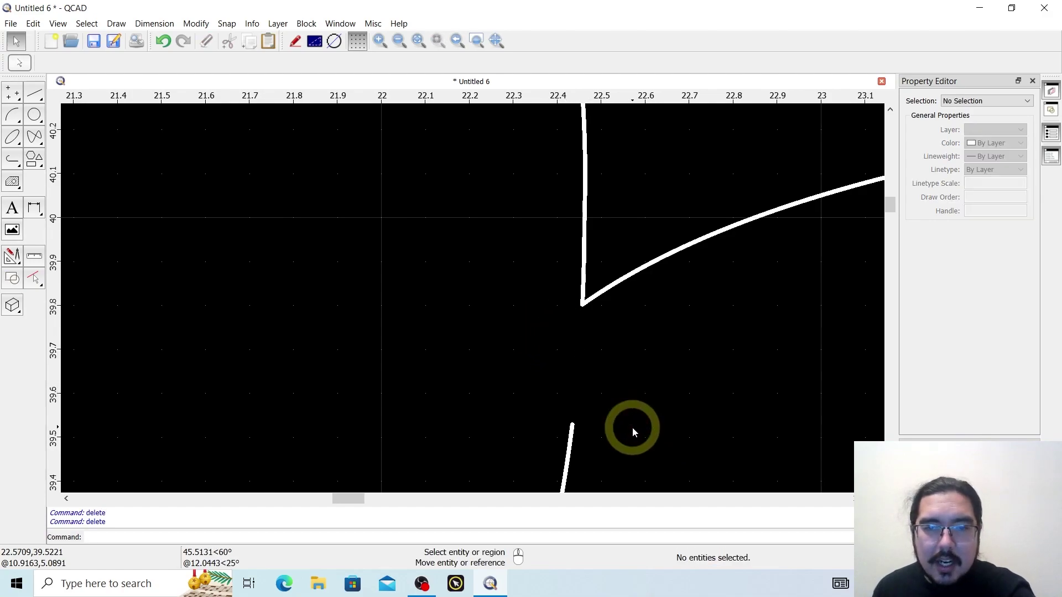
# Delete the remaining "p" curve that overlaps the second "a" in "Capable", including the short fragment above their lower junction
pyautogui.scroll(-6, 632, 427)
pyautogui.moveTo(659, 479); pyautogui.dragTo(665, 245, button='middle')
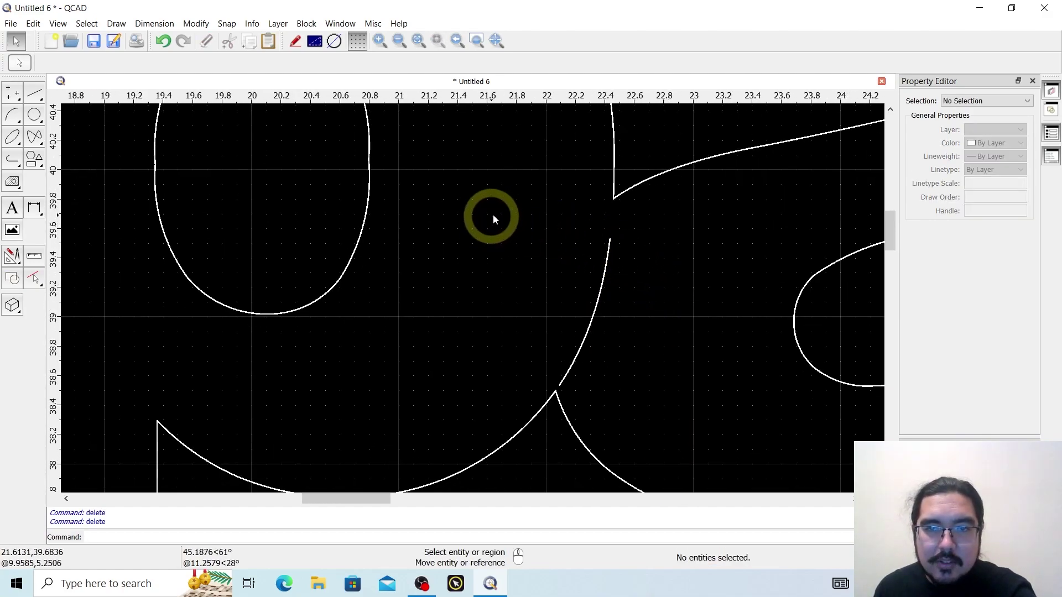
pyautogui.moveTo(502, 212); pyautogui.dragTo(682, 376)
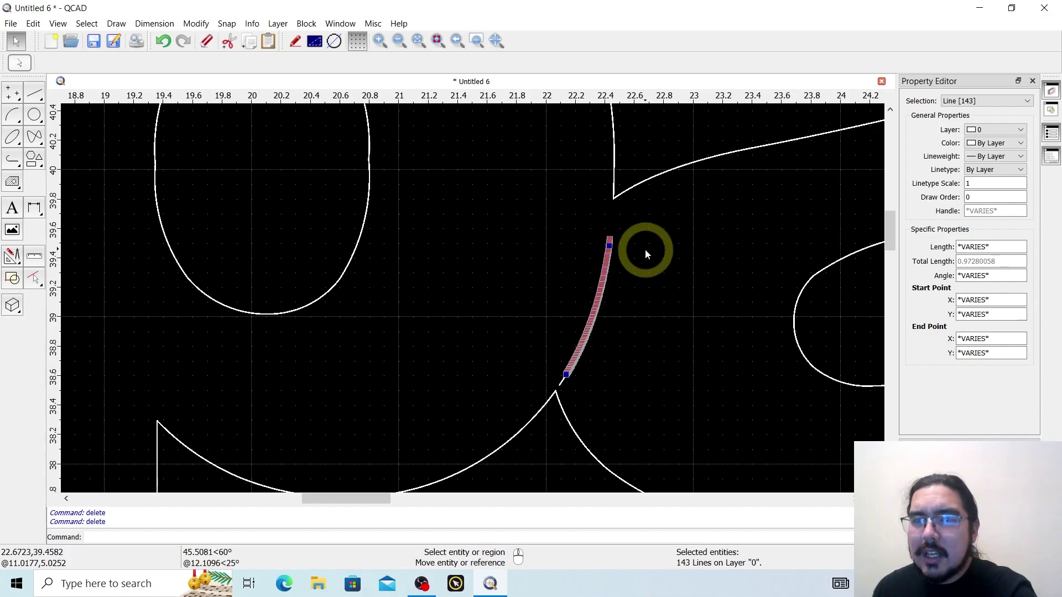
pyautogui.press('Delete')
pyautogui.scroll(8, 599, 394)
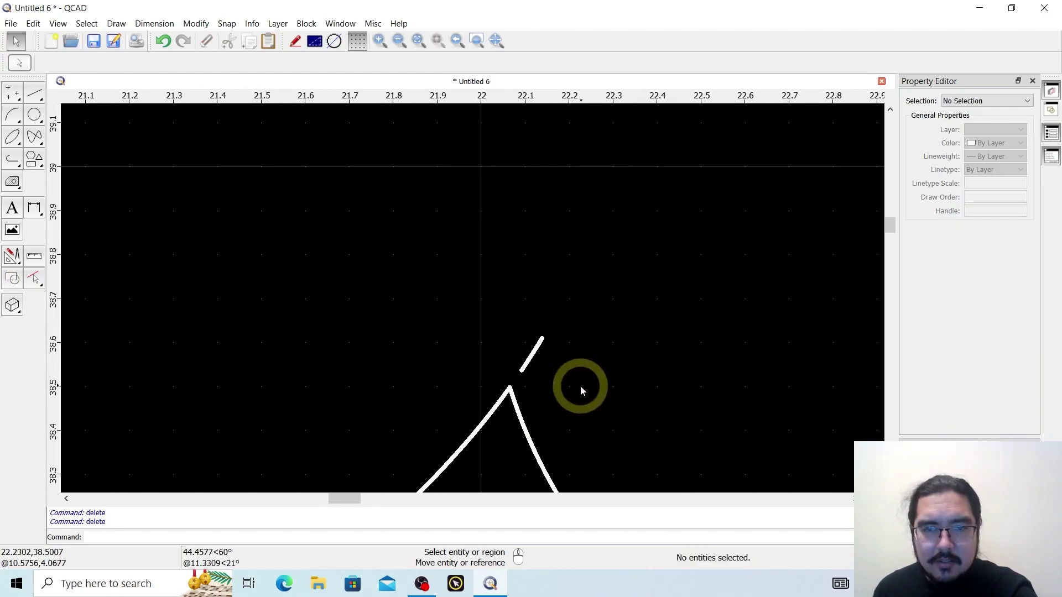
pyautogui.moveTo(441, 370); pyautogui.dragTo(550, 258)
pyautogui.press('Delete')
pyautogui.scroll(-12, 616, 296)
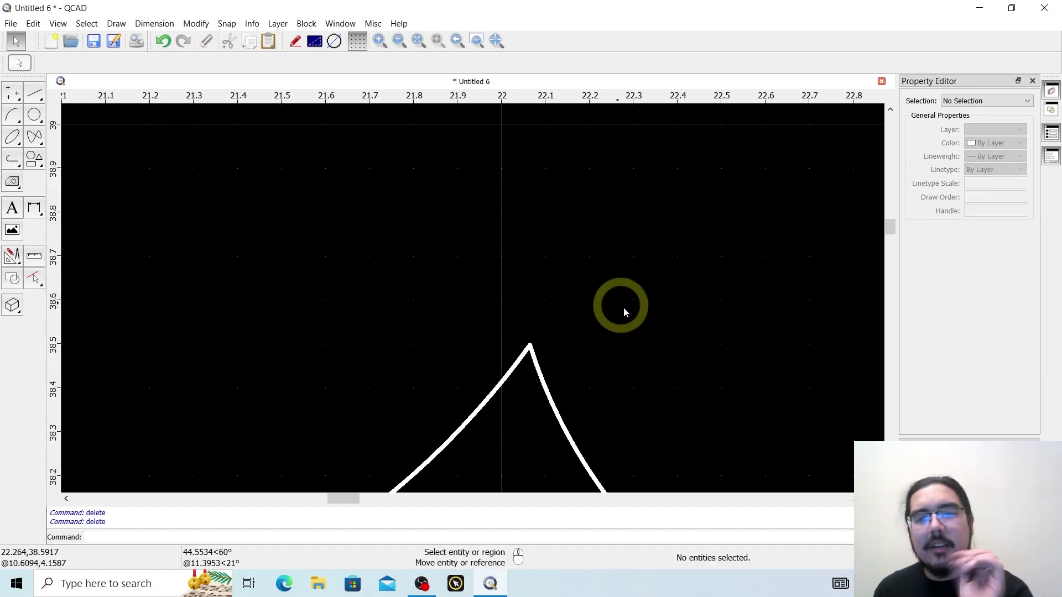
# Delete the leftover curve of the "b" that runs inside the "l" in "Capable", up to their upper junction
pyautogui.scroll(-5, 685, 360)
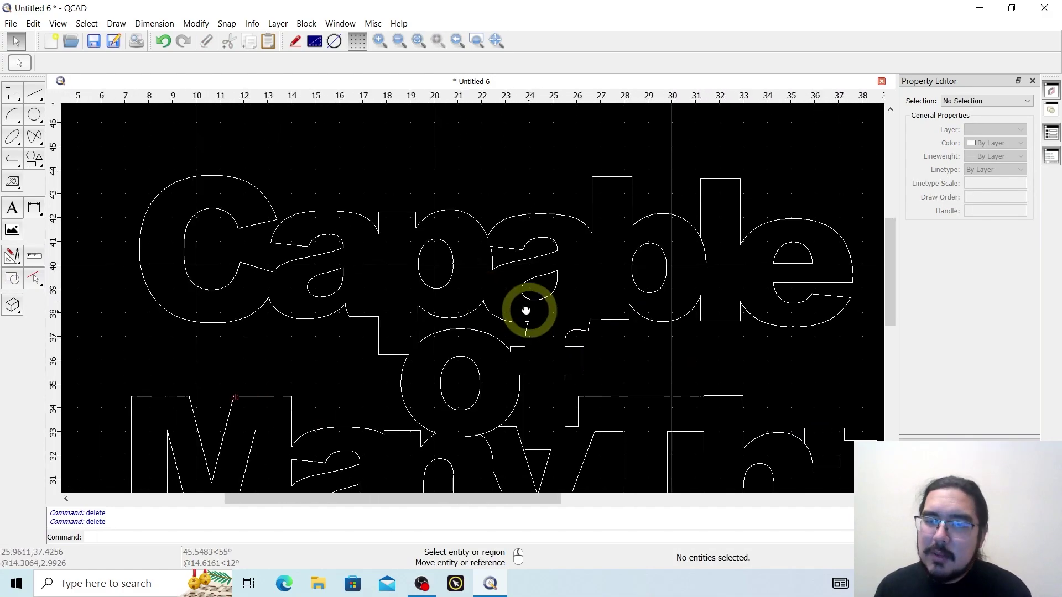
pyautogui.scroll(12, 670, 331)
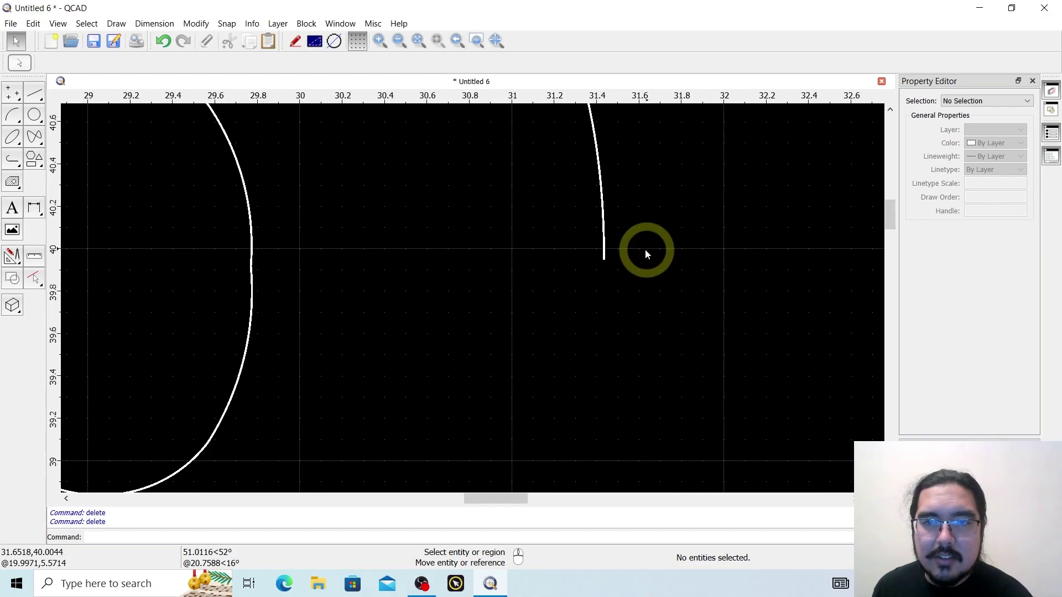
pyautogui.moveTo(523, 319); pyautogui.dragTo(673, 143)
pyautogui.press('Delete')
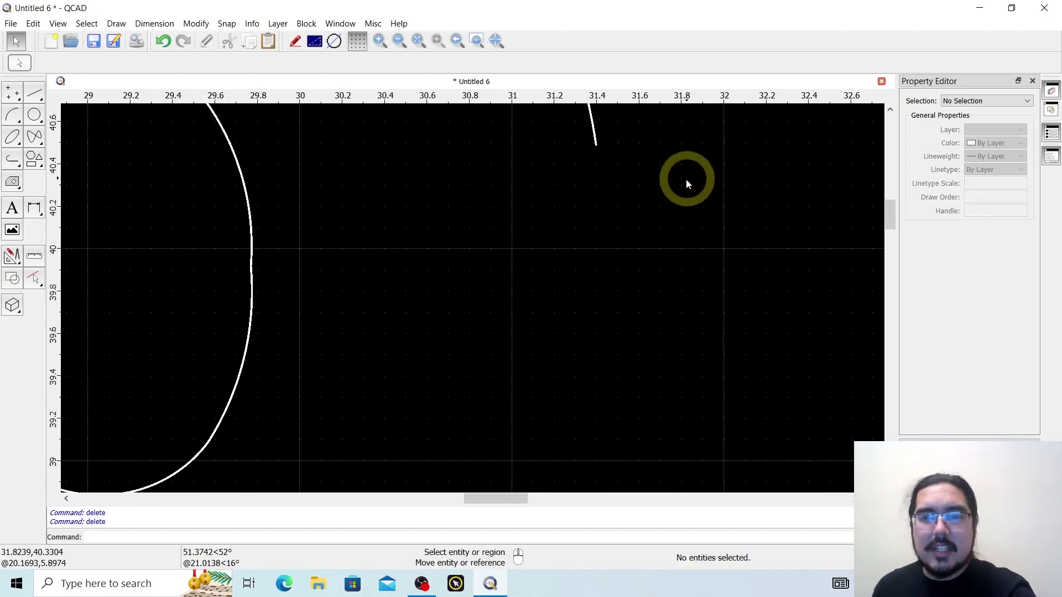
pyautogui.scroll(-5, 686, 178)
pyautogui.scroll(6, 656, 133)
pyautogui.scroll(3, 631, 233)
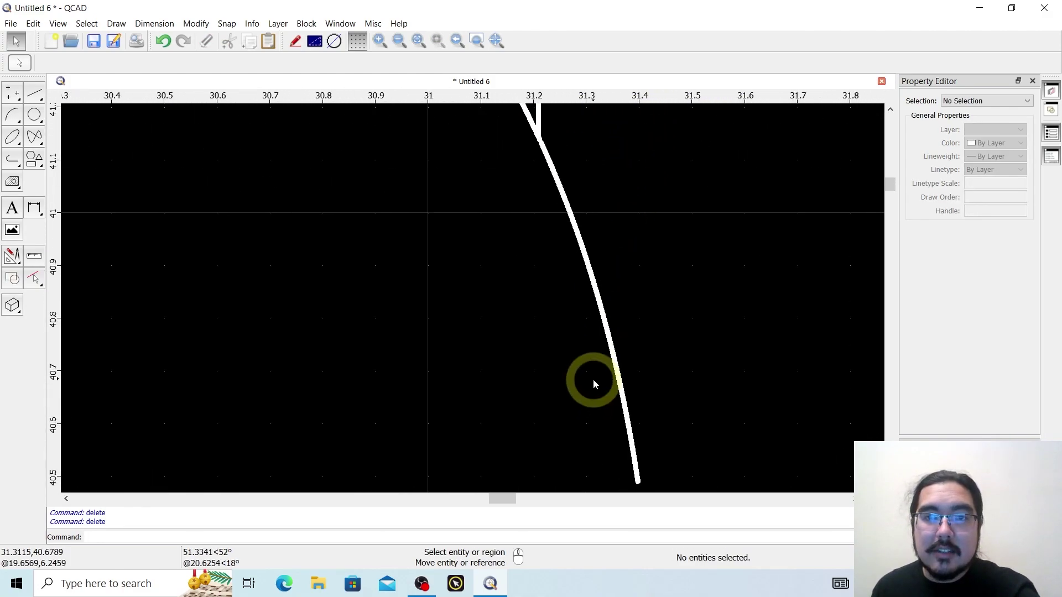
pyautogui.scroll(-5, 575, 426)
pyautogui.moveTo(555, 457); pyautogui.dragTo(671, 270)
pyautogui.scroll(9, 604, 254)
pyautogui.moveTo(426, 367); pyautogui.dragTo(481, 344)
pyautogui.press('Delete')
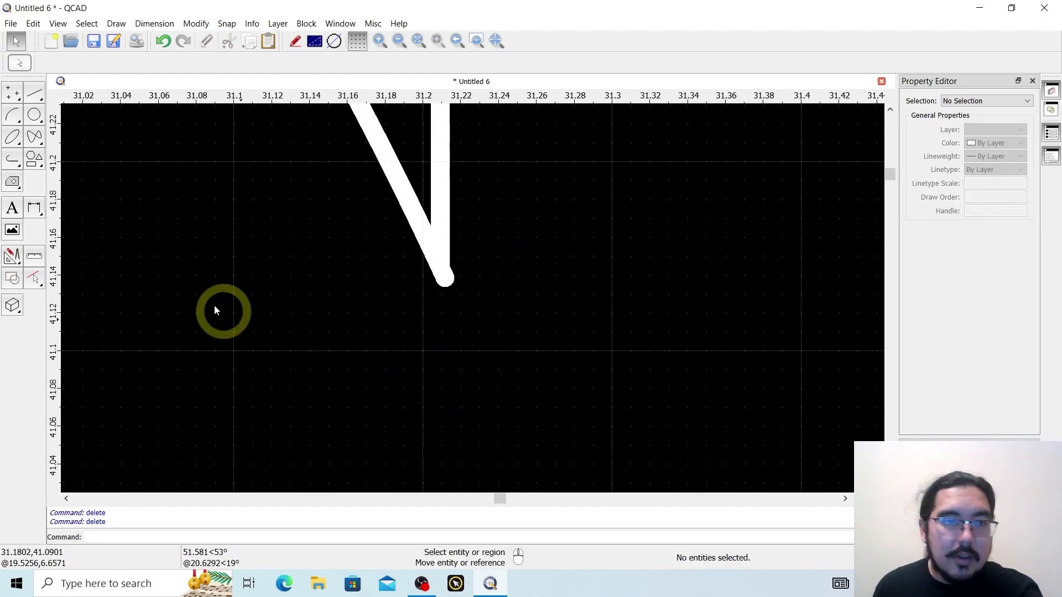
# Delete the loose arc at the bottom of the "O" in "Of" that overlaps the "n" of "Many"
pyautogui.click(12, 257)
pyautogui.click(37, 288)
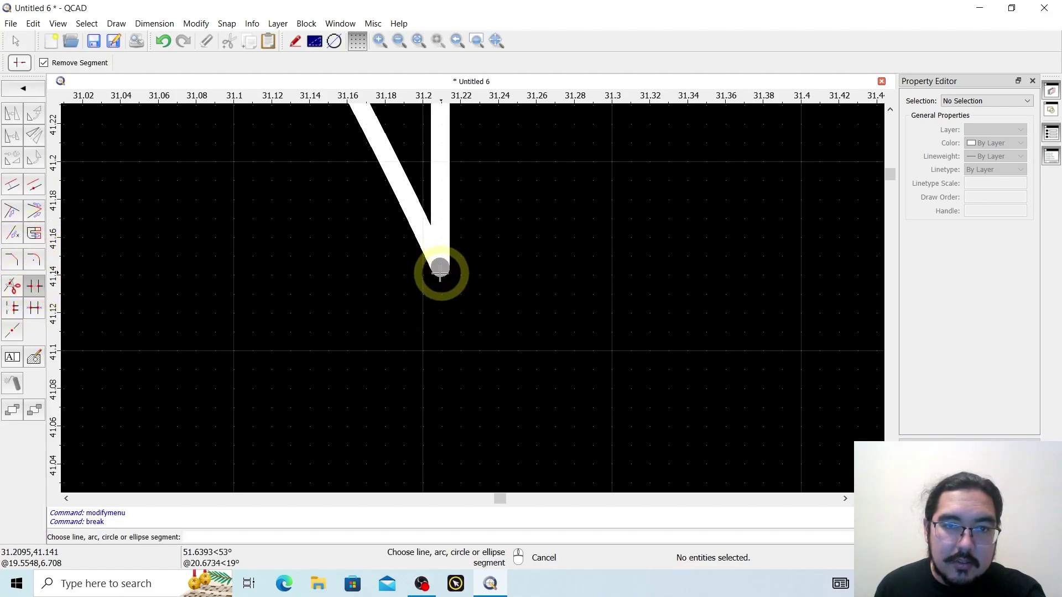
pyautogui.scroll(-8, 442, 273)
pyautogui.scroll(-12, 516, 367)
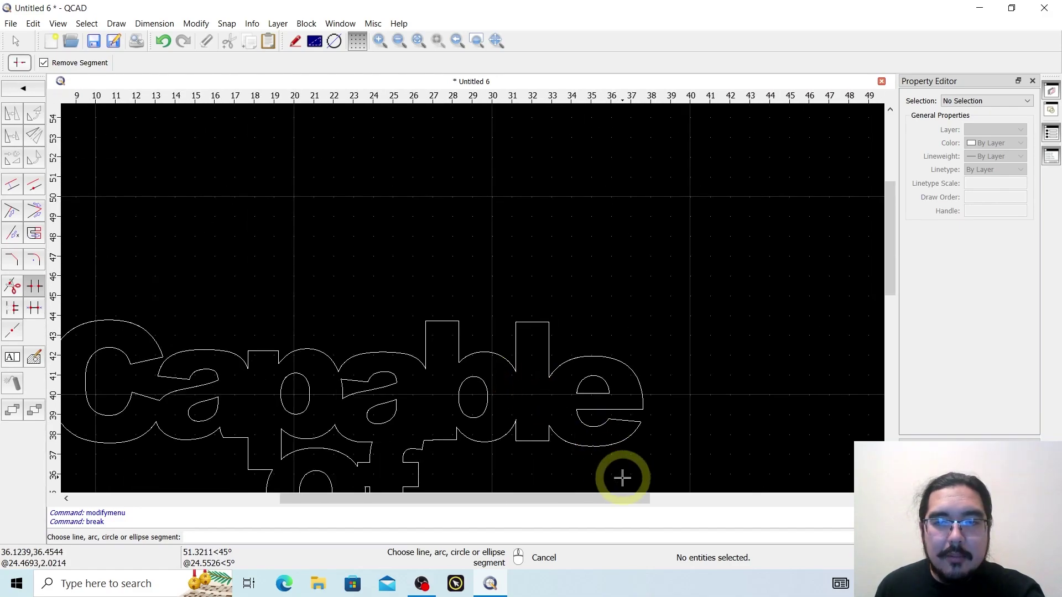
pyautogui.scroll(15, 446, 285)
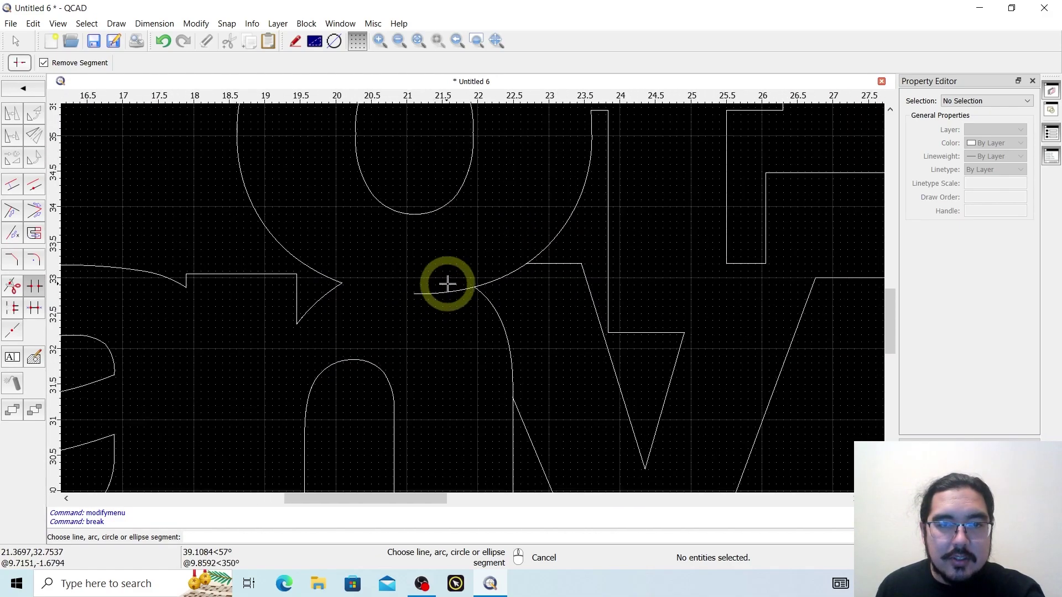
pyautogui.click(17, 43)
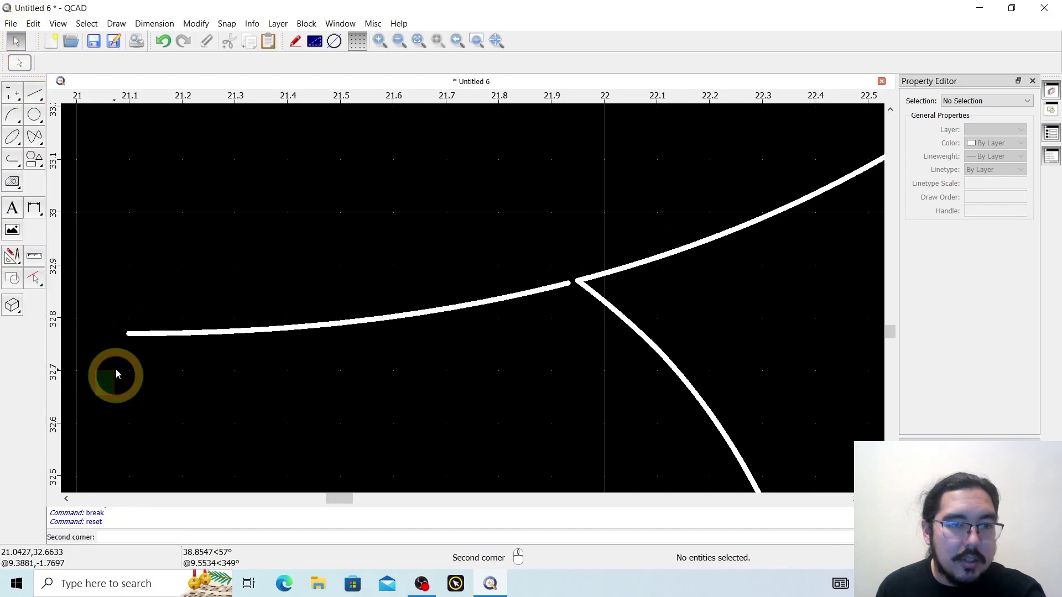
pyautogui.moveTo(116, 374); pyautogui.dragTo(572, 207)
pyautogui.press('Delete')
pyautogui.scroll(-2, 506, 357)
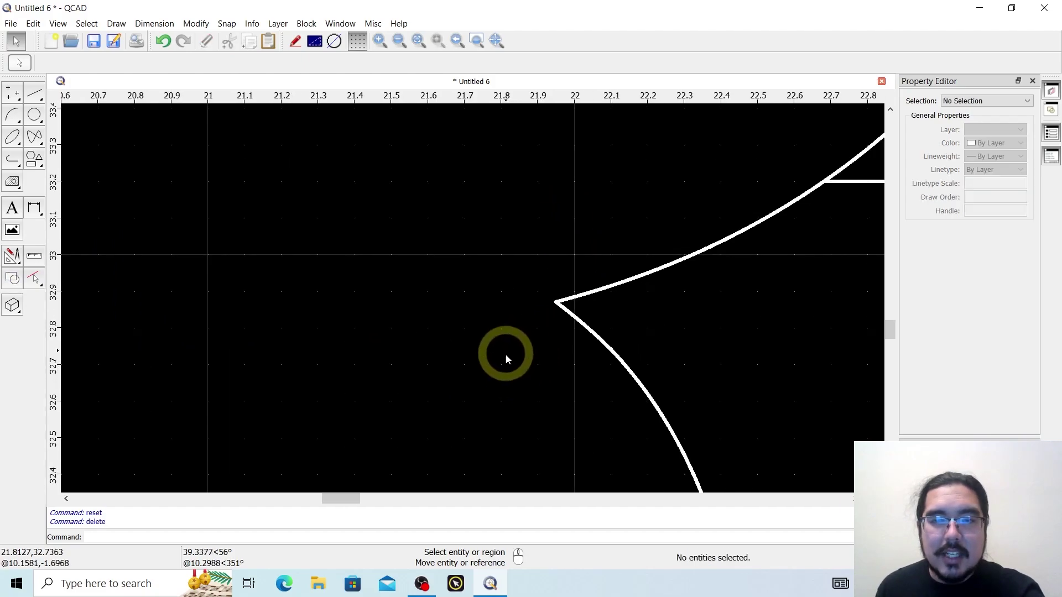
# Break out the short segment of the "n" outline in "Many" just above where the "y" diagonal meets it
pyautogui.scroll(-10, 506, 358)
pyautogui.scroll(5, 558, 388)
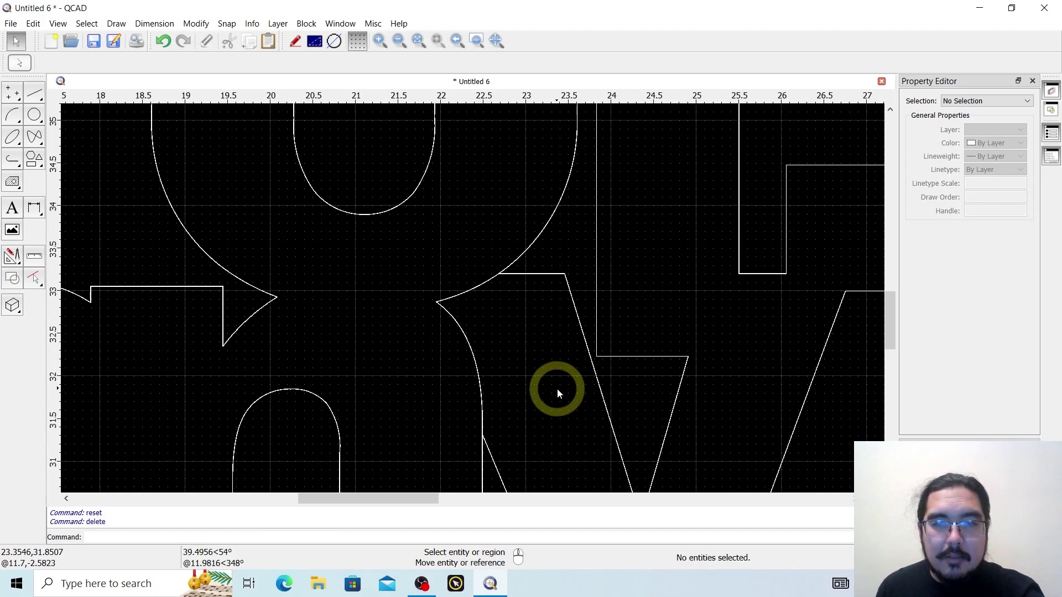
pyautogui.scroll(-5, 612, 466)
pyautogui.scroll(7, 490, 373)
pyautogui.scroll(-4, 376, 266)
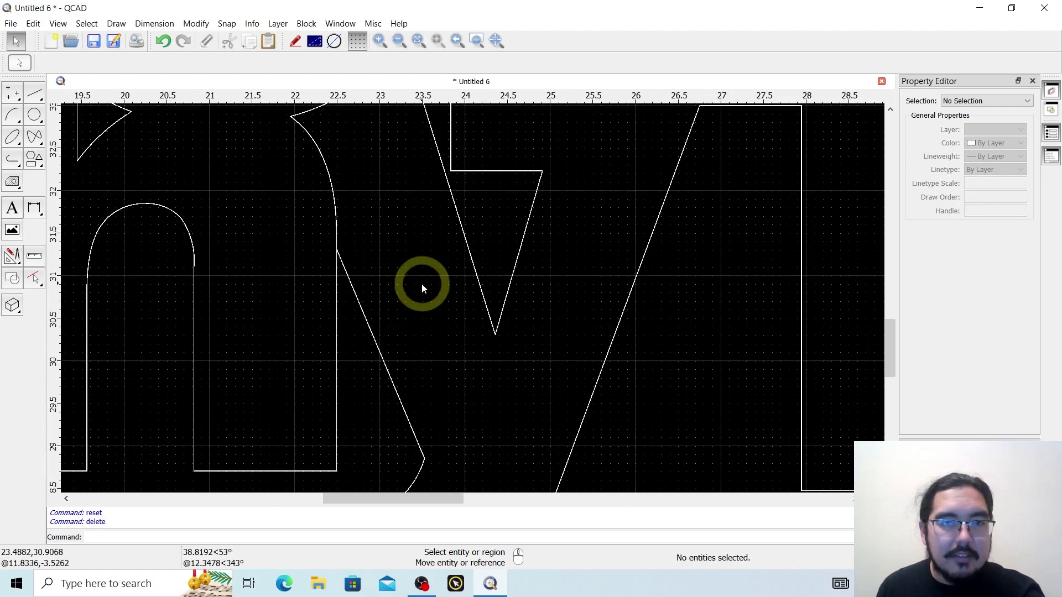
pyautogui.scroll(1, 443, 354)
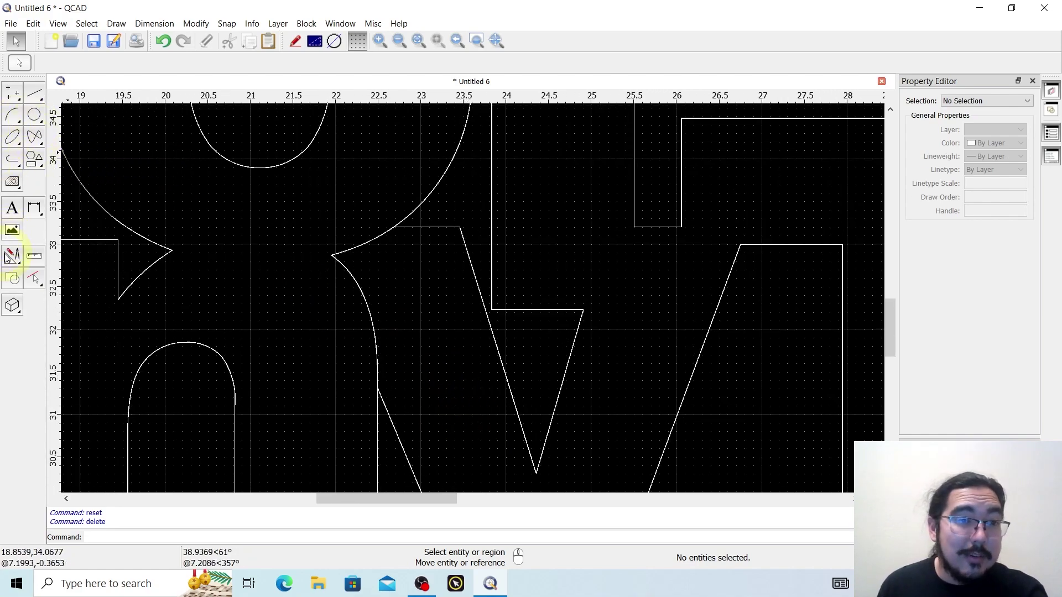
pyautogui.click(13, 255)
pyautogui.click(34, 286)
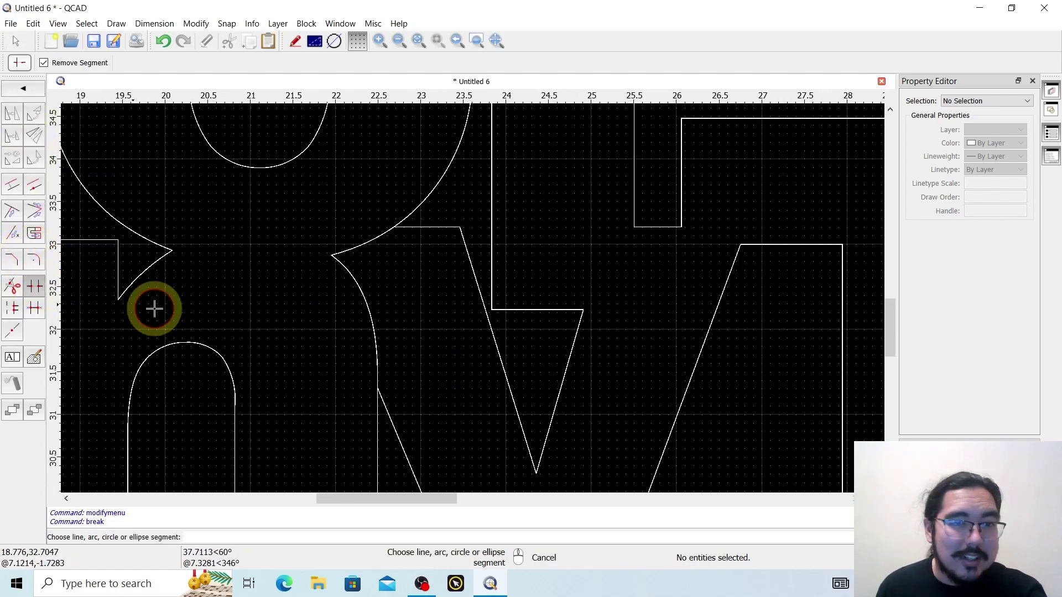
pyautogui.click(380, 379)
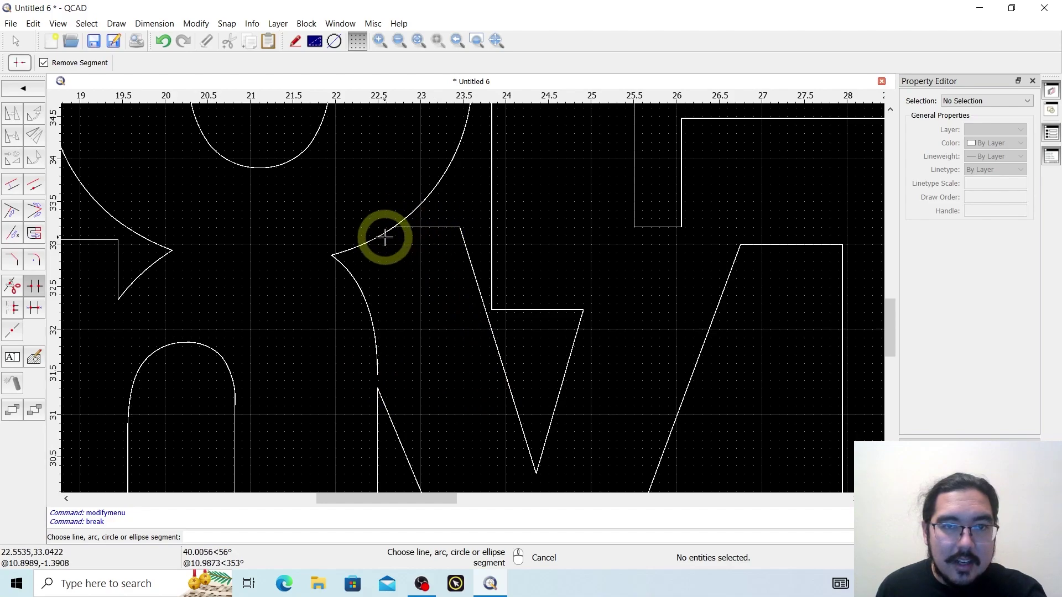
# Break out the short segments of the "O" outline just below where it meets the top edge of the "y"
pyautogui.scroll(8, 386, 233)
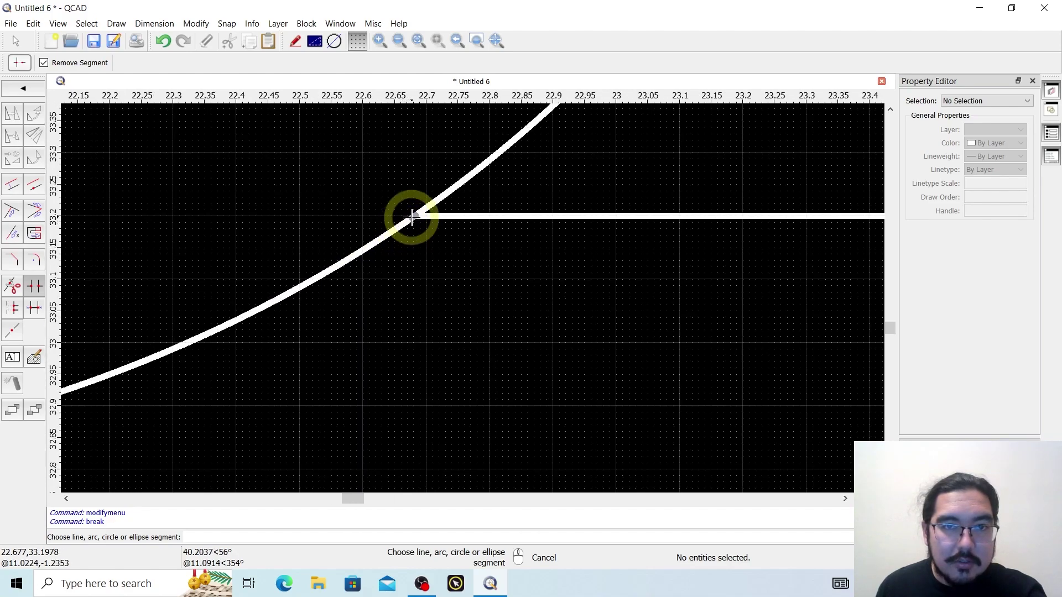
pyautogui.scroll(8, 409, 209)
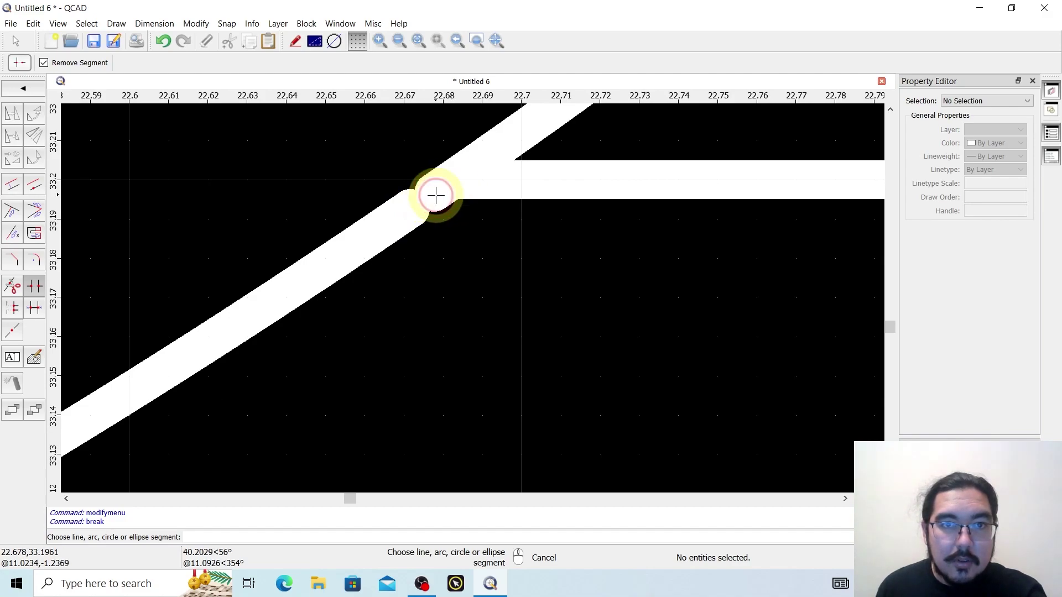
pyautogui.click(435, 195)
pyautogui.scroll(-2, 434, 260)
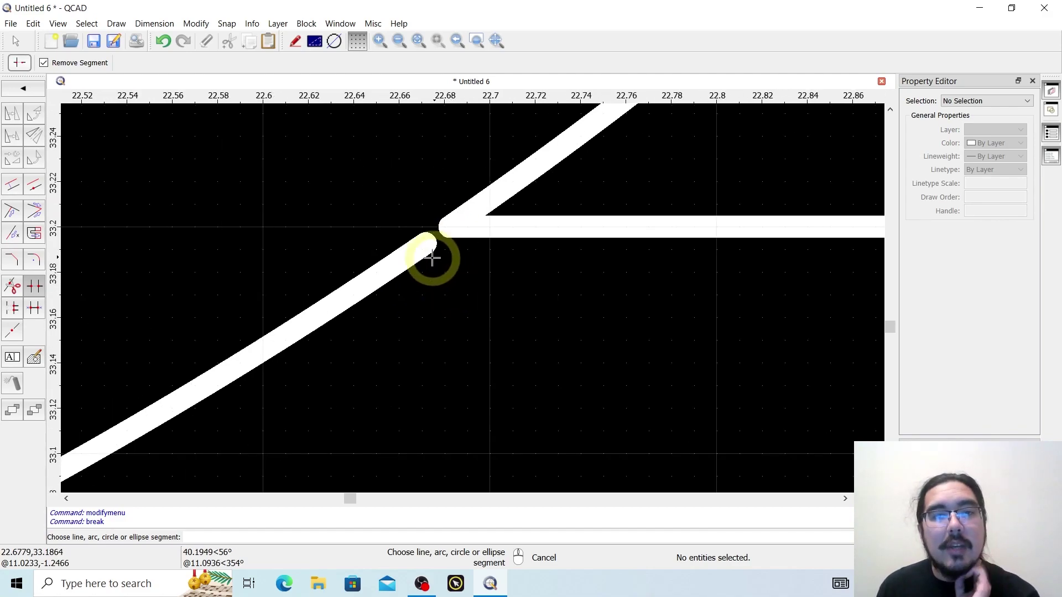
pyautogui.click(360, 277)
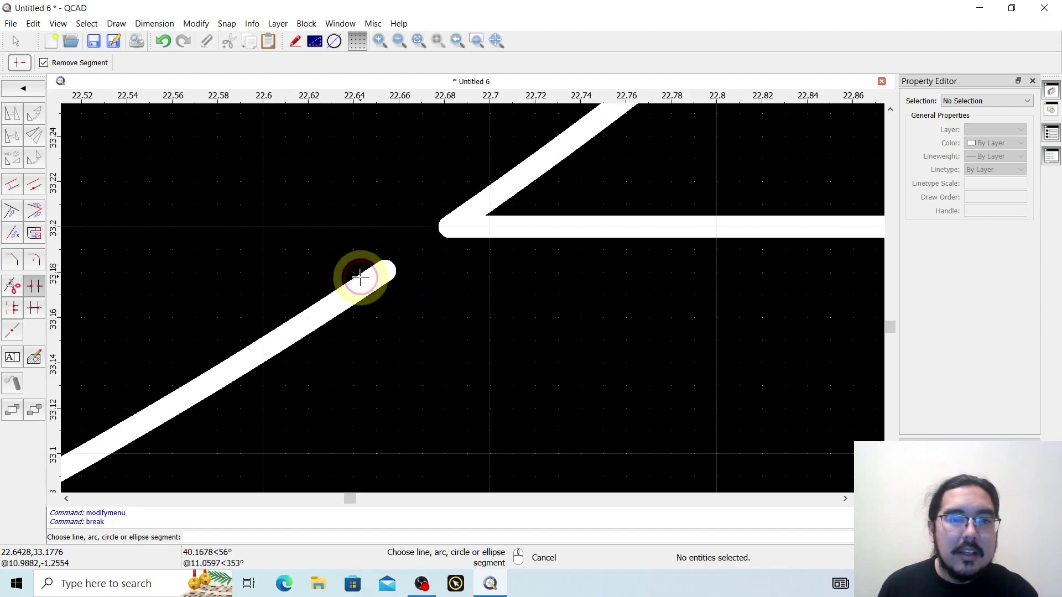
pyautogui.scroll(-5, 390, 344)
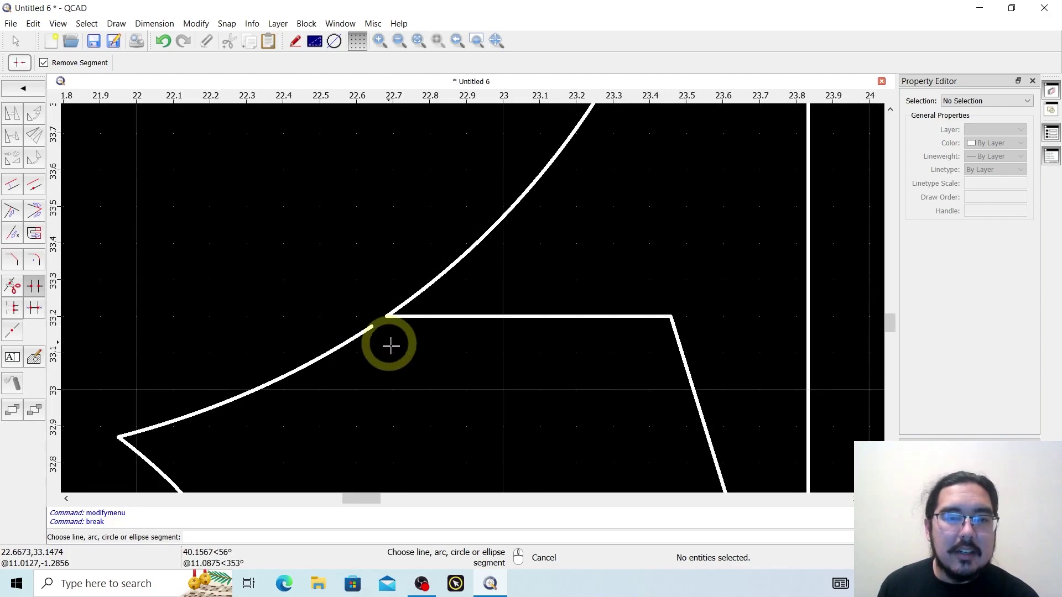
# Delete the isolated "O" and "n" curve pieces left inside the overlap with the "y" of "Many"
pyautogui.scroll(-6, 394, 360)
pyautogui.scroll(4, 506, 271)
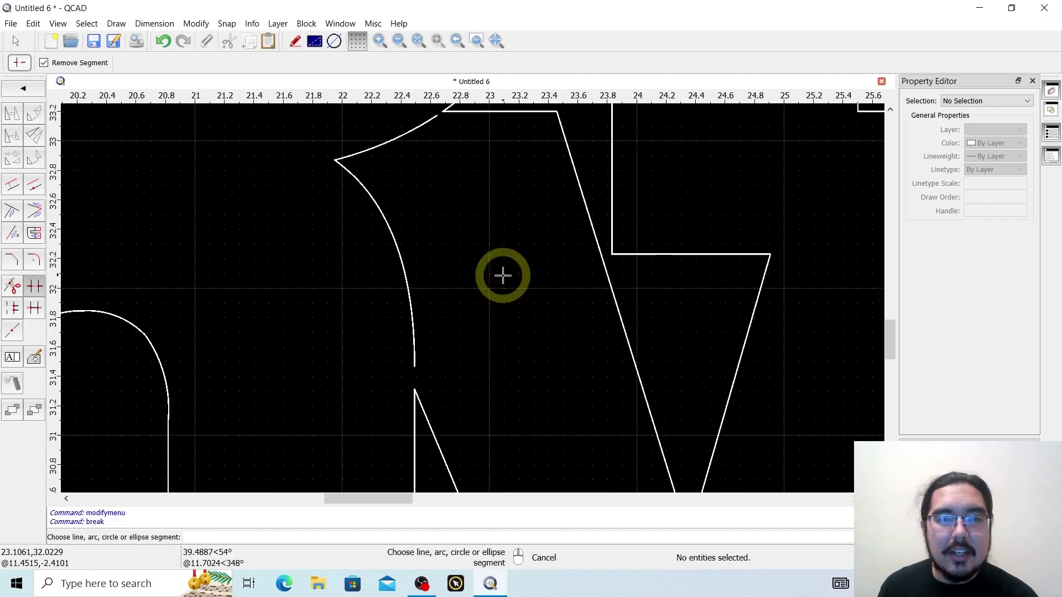
pyautogui.scroll(2, 463, 240)
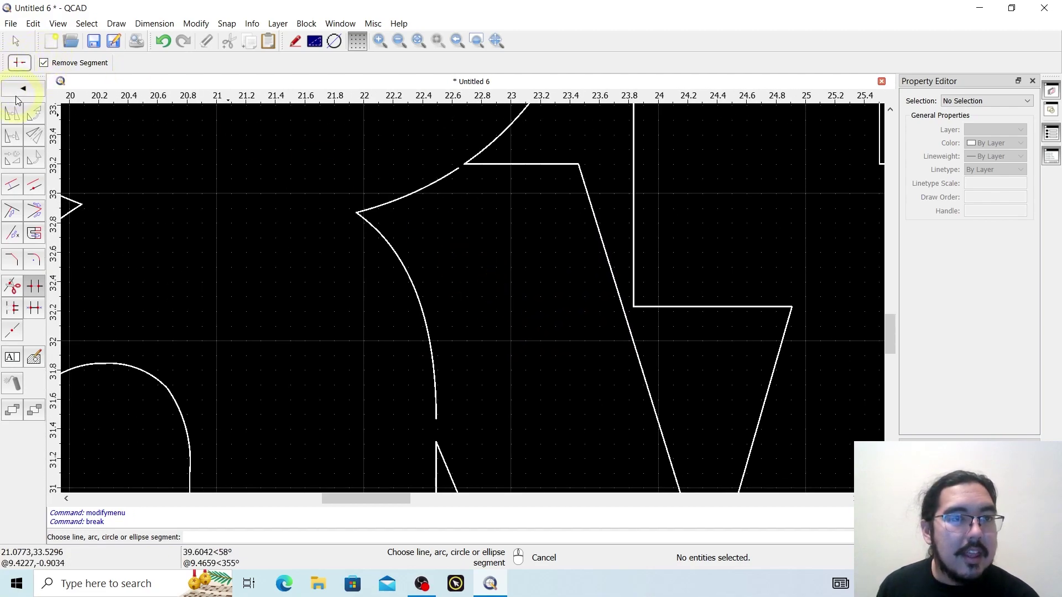
pyautogui.click(15, 41)
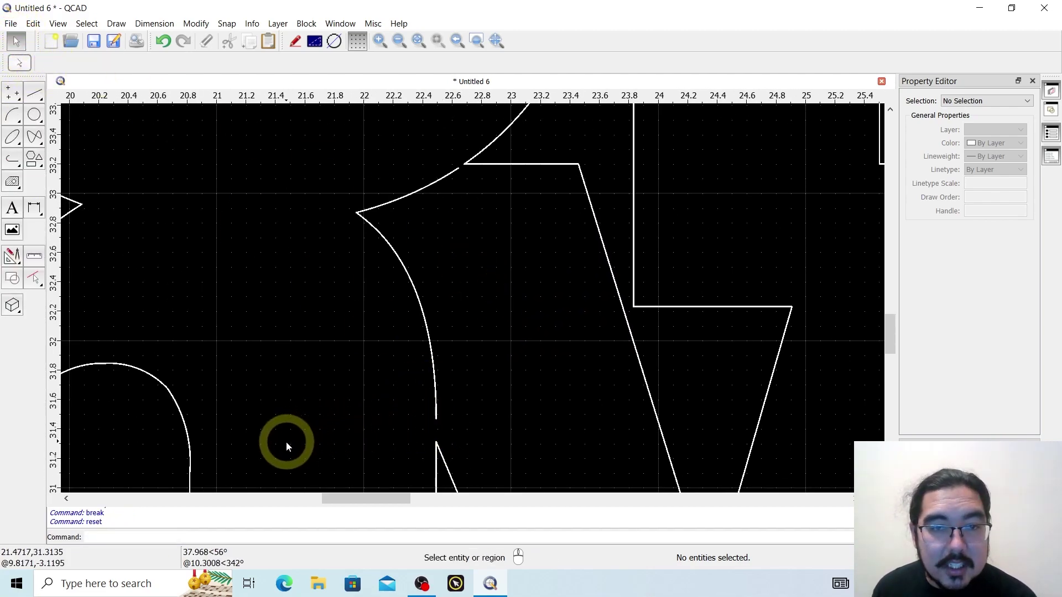
pyautogui.moveTo(287, 442); pyautogui.dragTo(483, 167)
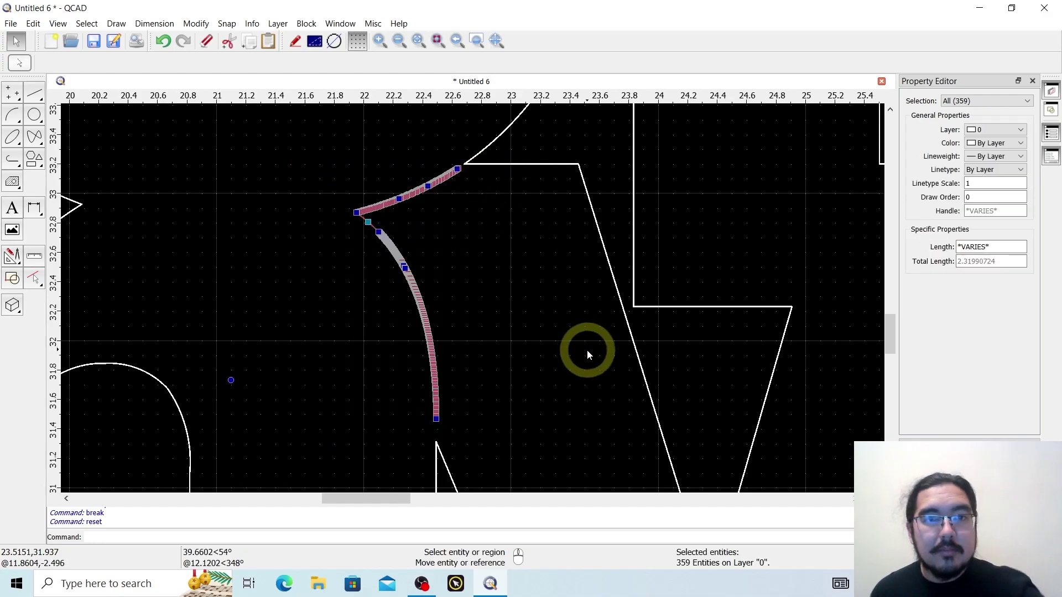
pyautogui.press('Delete')
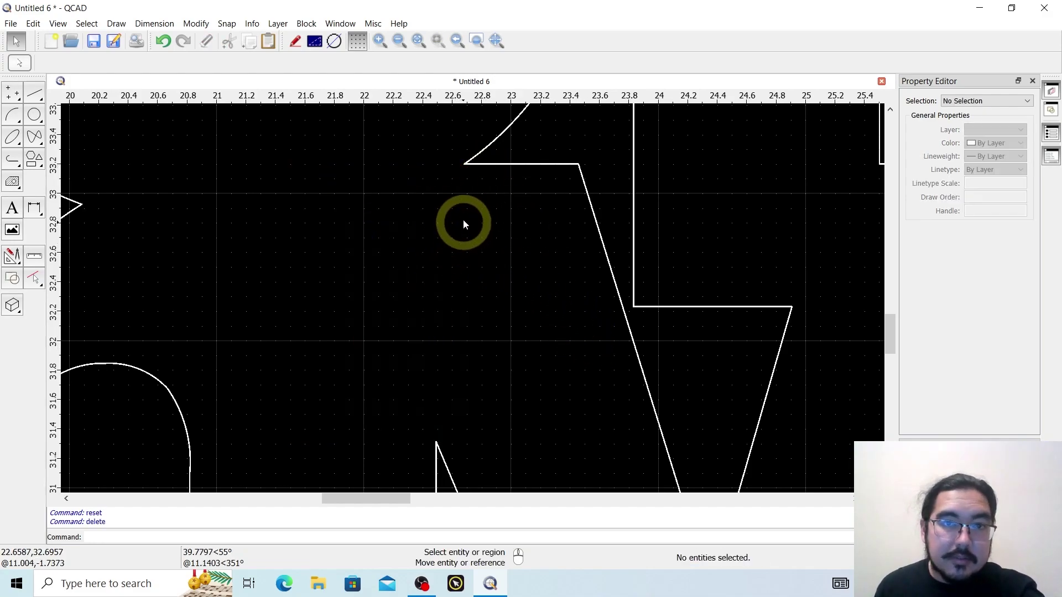
# Delete the leftover "h" curve pieces just above and below the small rectangle between the "h" and "i" of "Things"
pyautogui.scroll(-10, 443, 348)
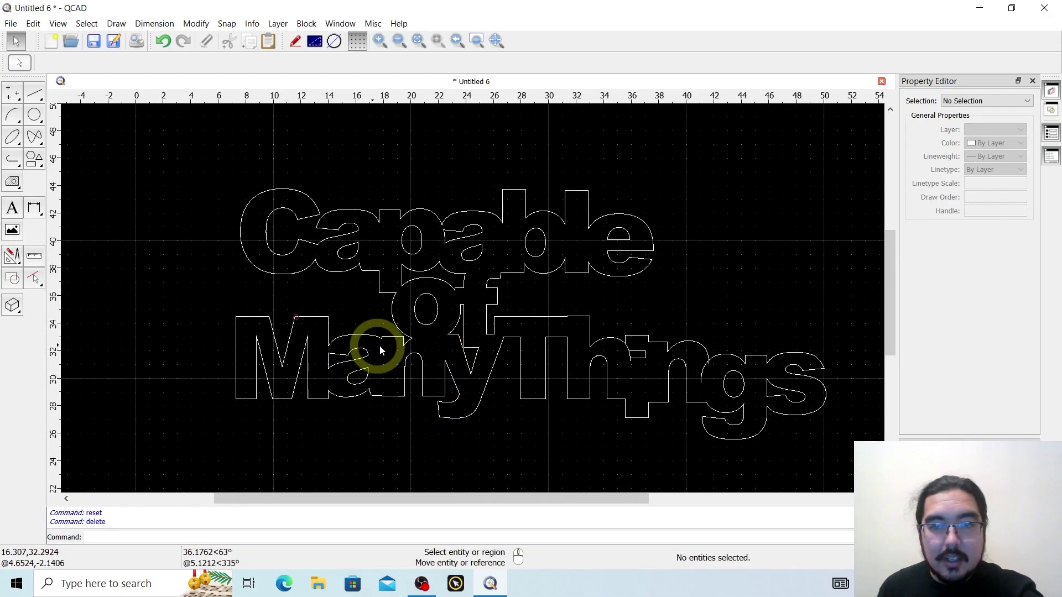
pyautogui.scroll(10, 680, 363)
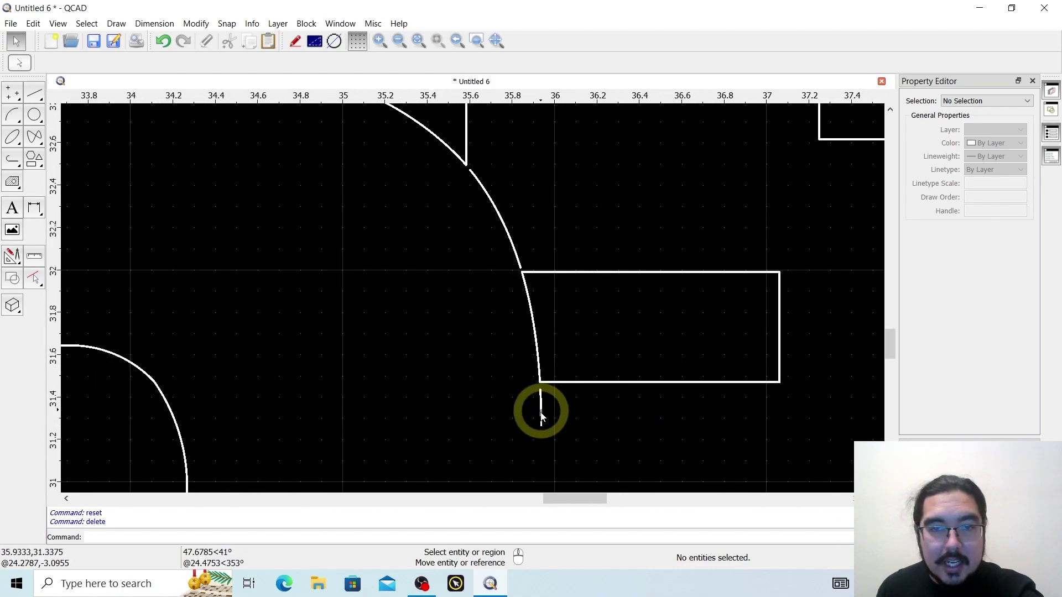
pyautogui.moveTo(579, 386); pyautogui.dragTo(579, 386)
pyautogui.press('Delete')
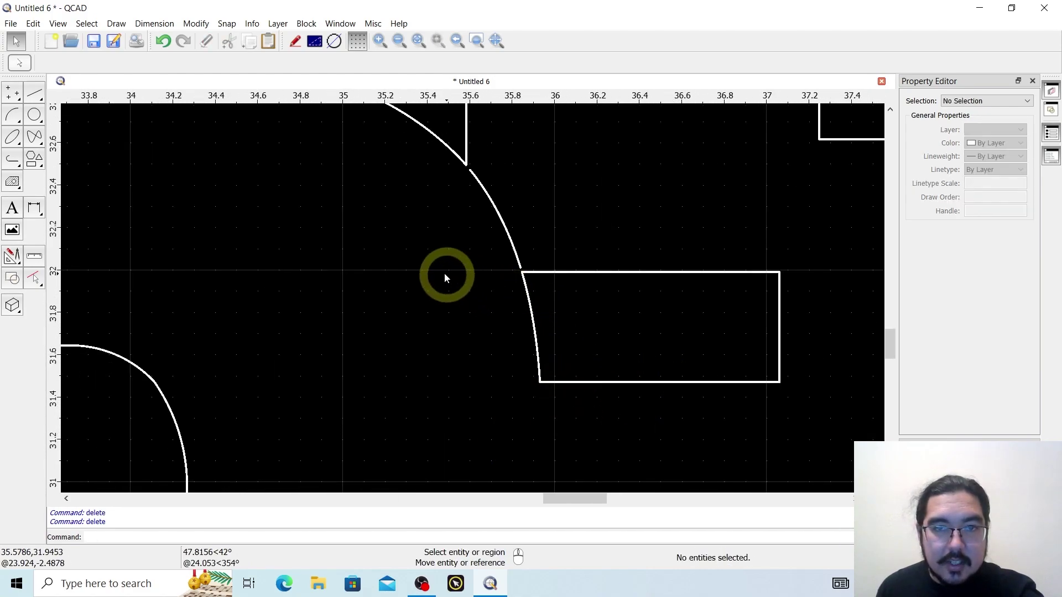
pyautogui.click(398, 271)
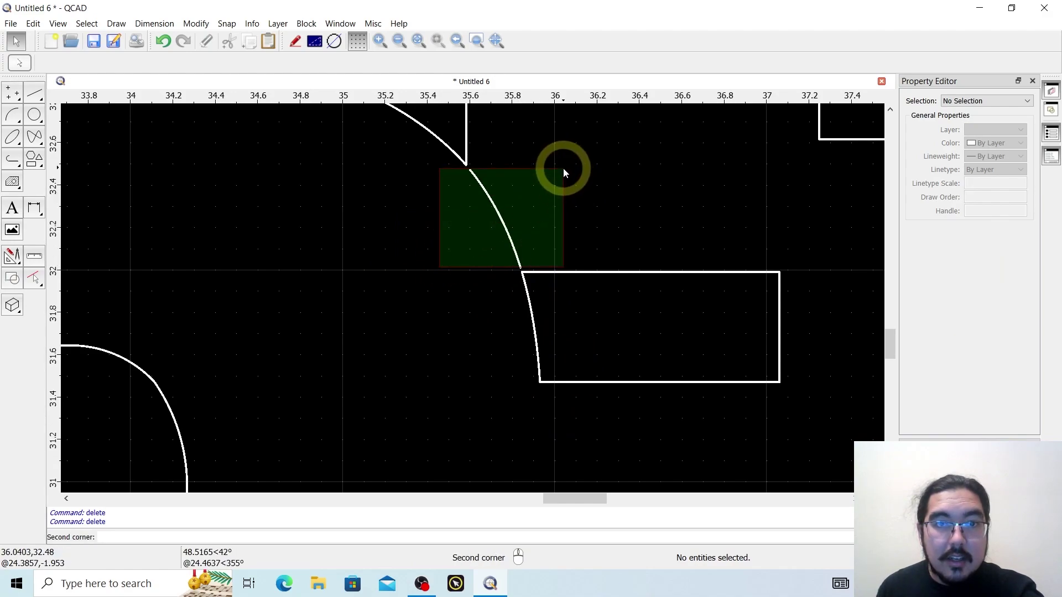
pyautogui.click(563, 167)
pyautogui.press('Delete')
pyautogui.scroll(8, 523, 268)
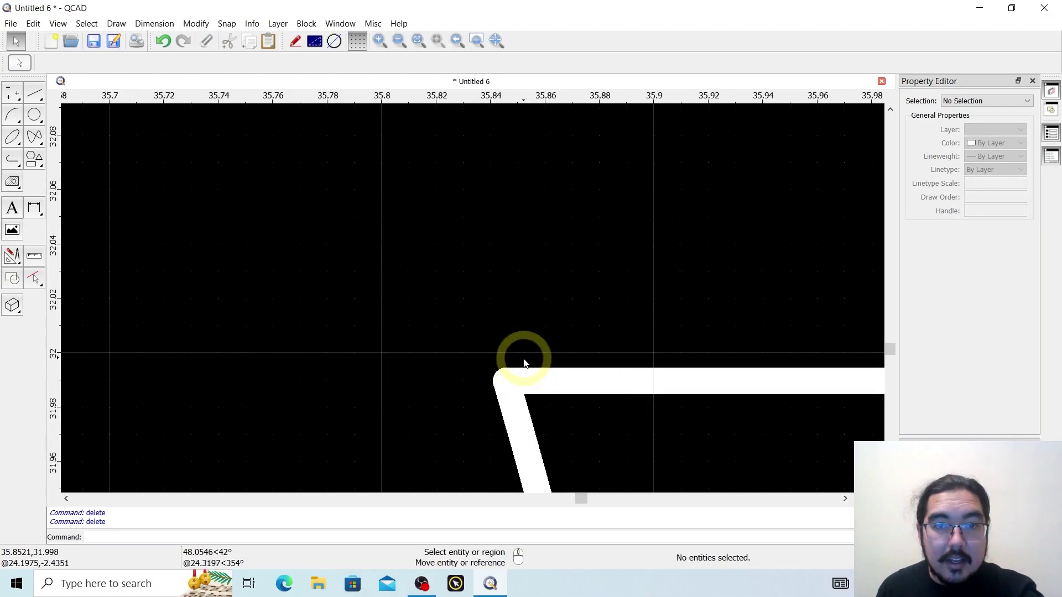
# Delete the loose "g" arc and the short "n" stub left inside the overlap of the "n" and "g" in "Things"
pyautogui.scroll(-15, 524, 362)
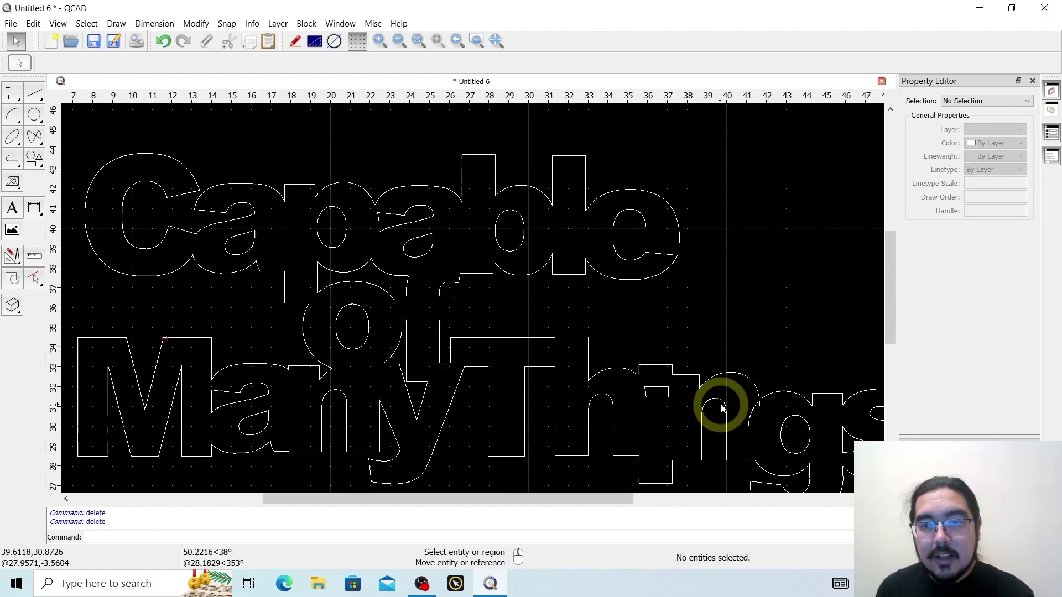
pyautogui.scroll(6, 722, 408)
pyautogui.scroll(-2, 581, 462)
pyautogui.moveTo(609, 434); pyautogui.dragTo(591, 347, button='middle')
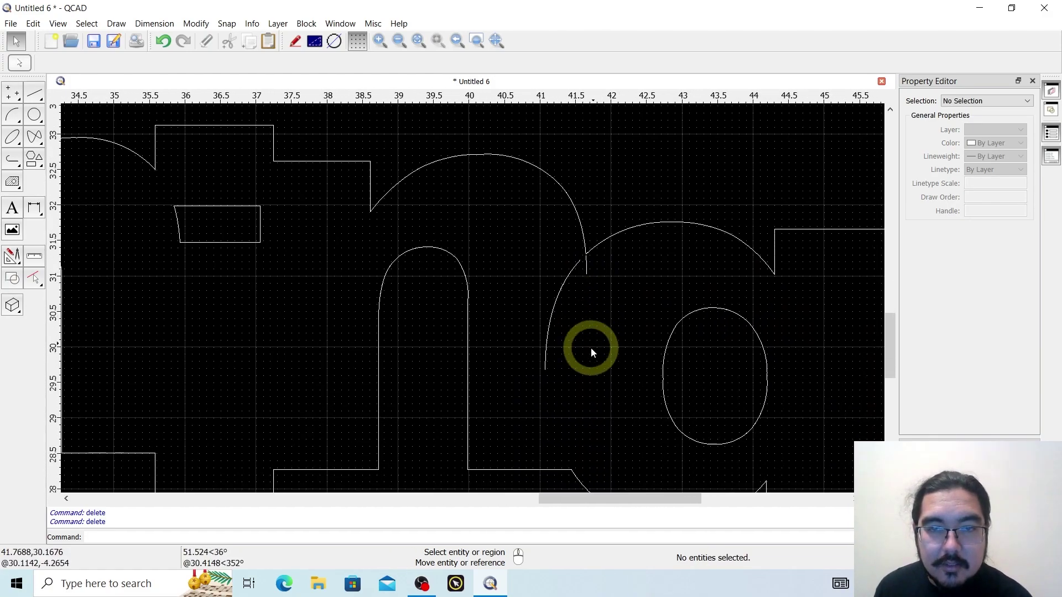
pyautogui.click(625, 256)
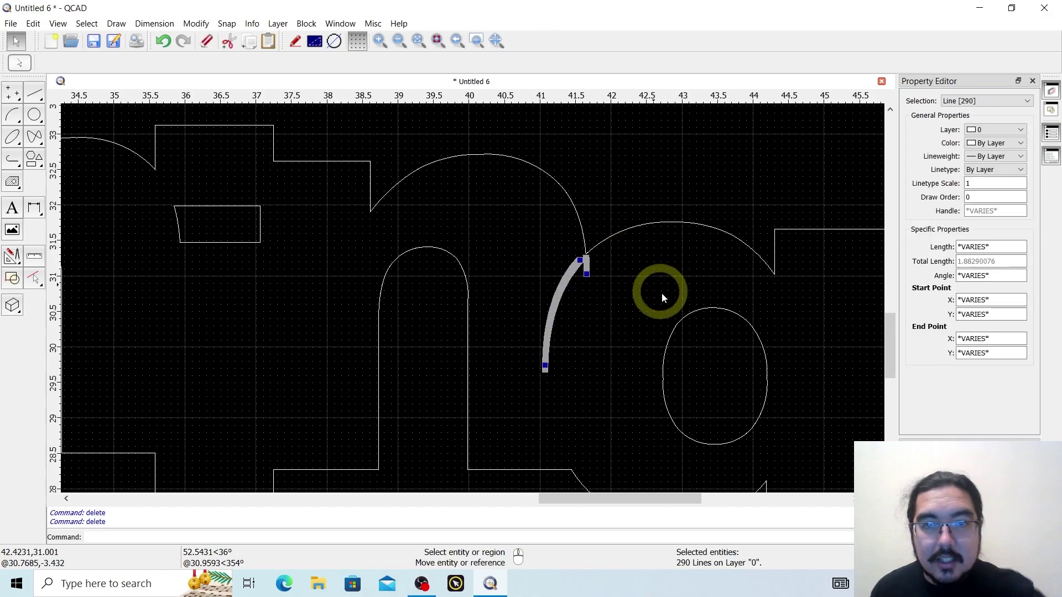
pyautogui.press('Escape')
pyautogui.scroll(8, 608, 253)
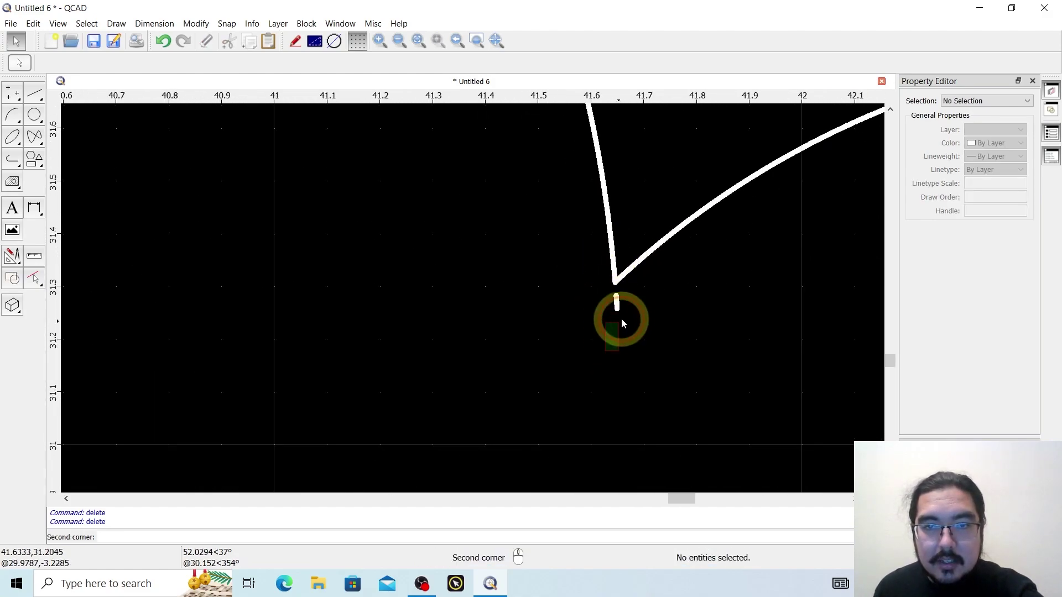
pyautogui.click(649, 299)
pyautogui.press('Delete')
# Save the cleaned-up lettering as an R15 DXF drawing named "Capable Sign Just the Letters"
pyautogui.scroll(-15, 642, 327)
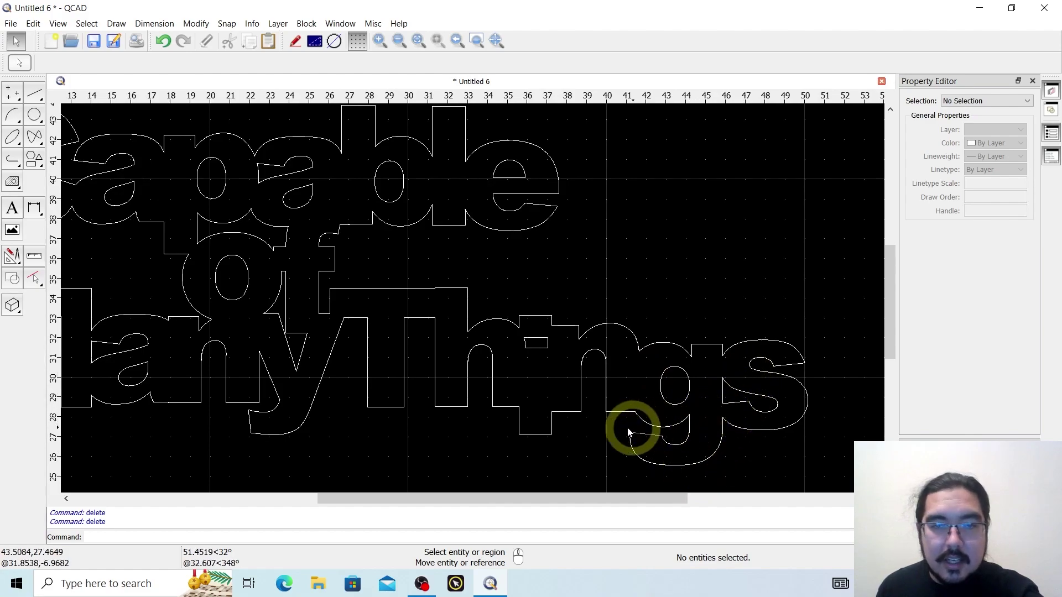
pyautogui.moveTo(473, 405)
pyautogui.mouseDown(button='middle')
pyautogui.moveTo(673, 387)
pyautogui.moveTo(622, 443)
pyautogui.mouseUp(button='middle')
pyautogui.scroll(-4, 546, 379)
pyautogui.scroll(3, 621, 422)
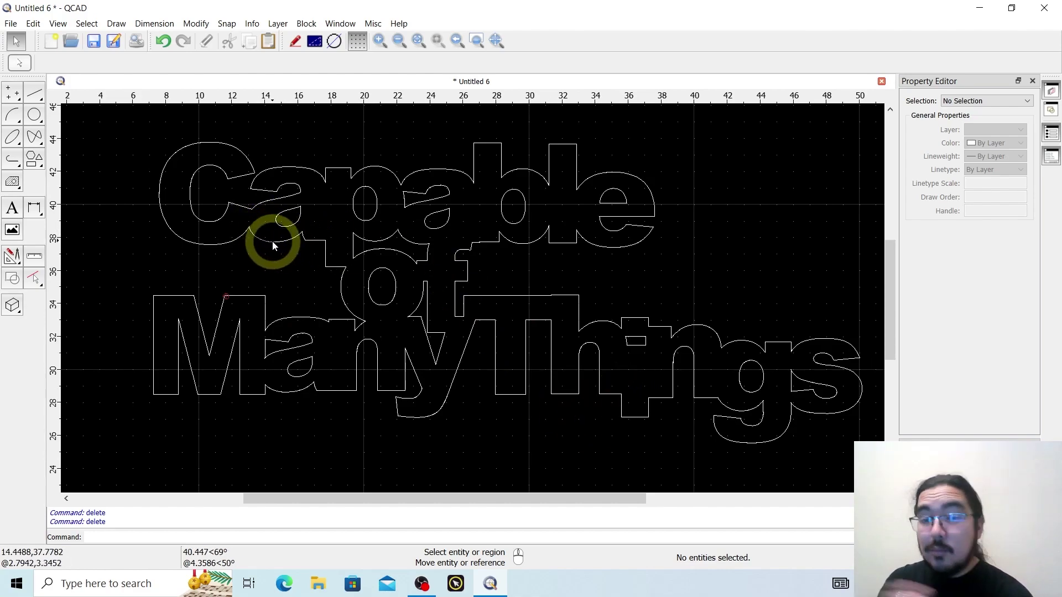
pyautogui.hotkey('ctrl', 'z')
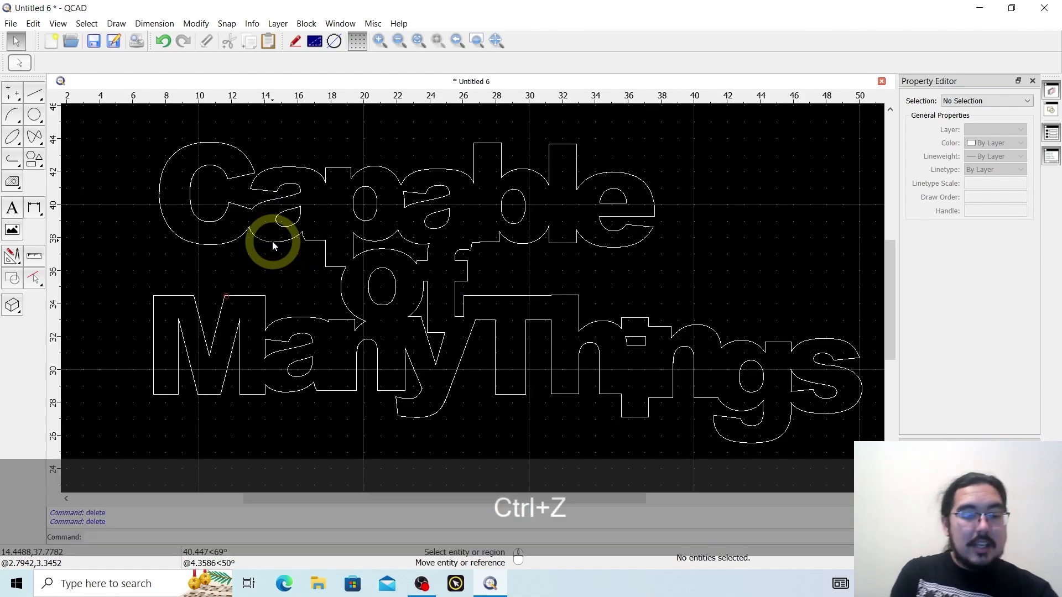
pyautogui.write('Capa')
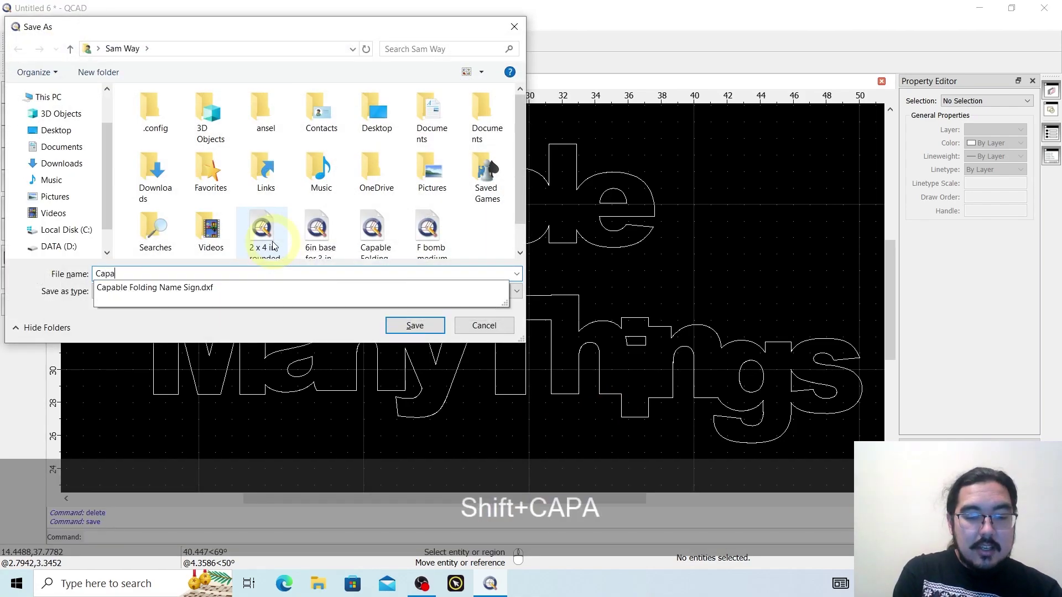
pyautogui.write('ble Sign ')
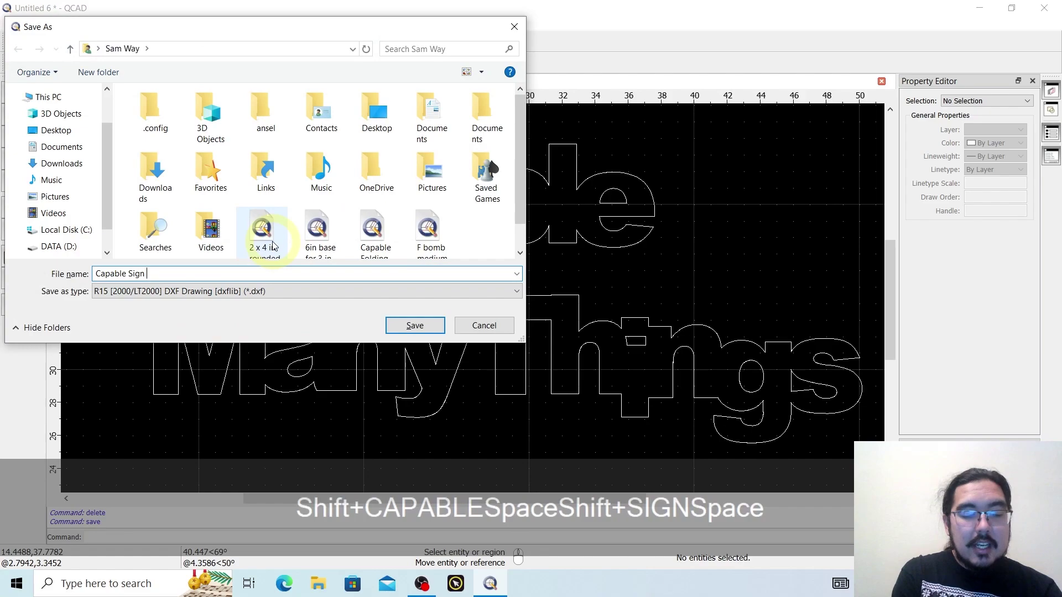
pyautogui.write('Just the Letters')
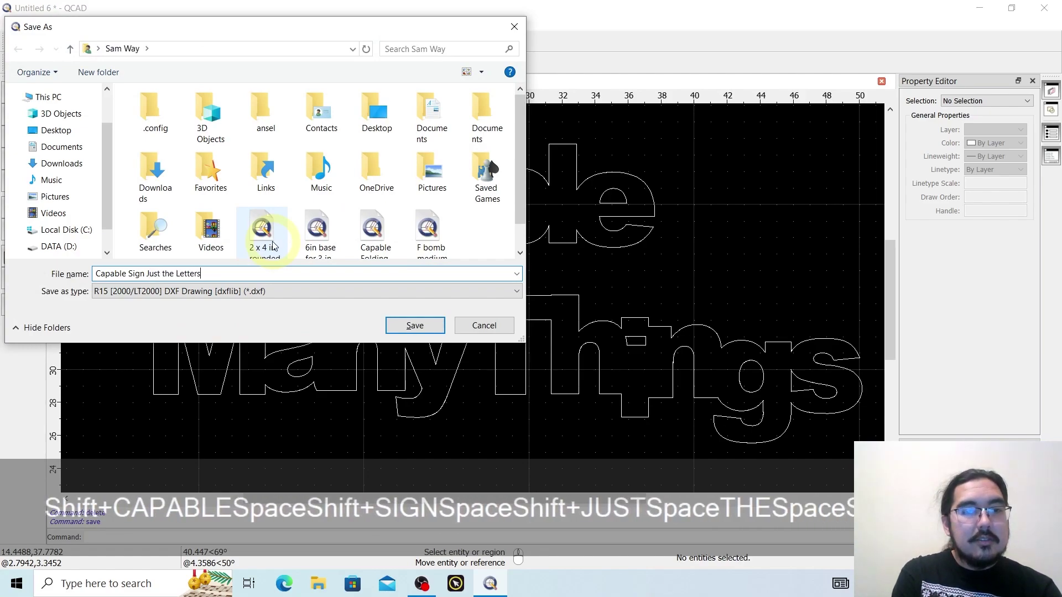
pyautogui.press('Return')
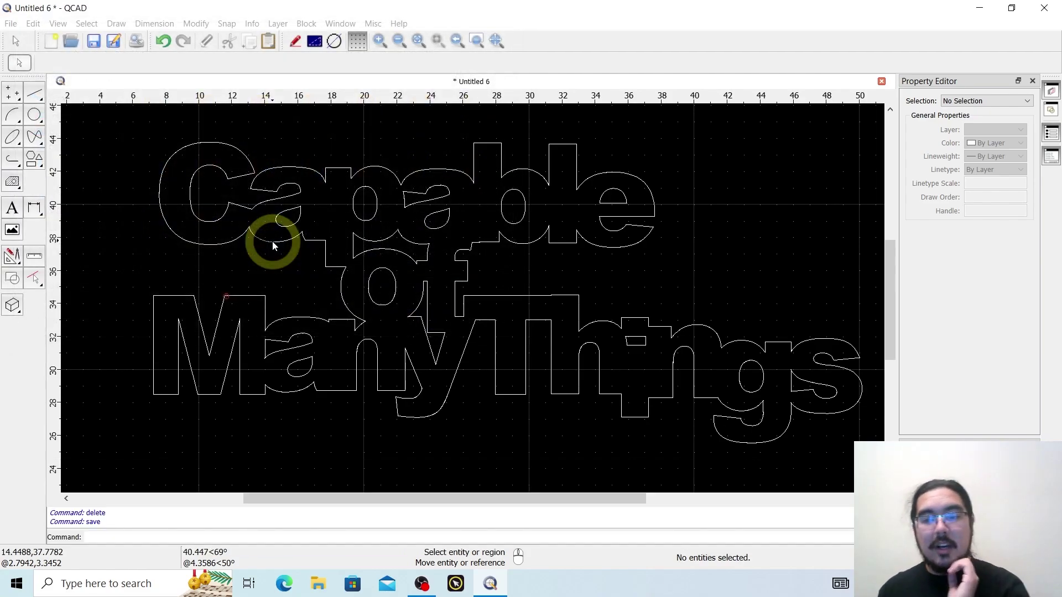